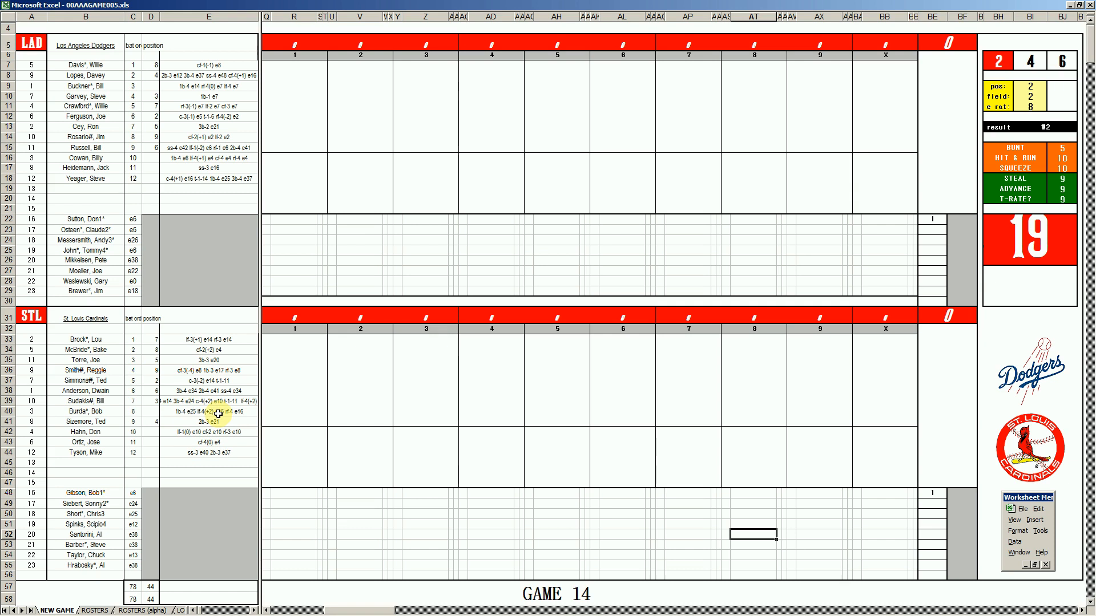
Record the Dodgers' first three first-inning results as 1, ₩43 and ₩6 in R7:R9
left_click(297, 64)
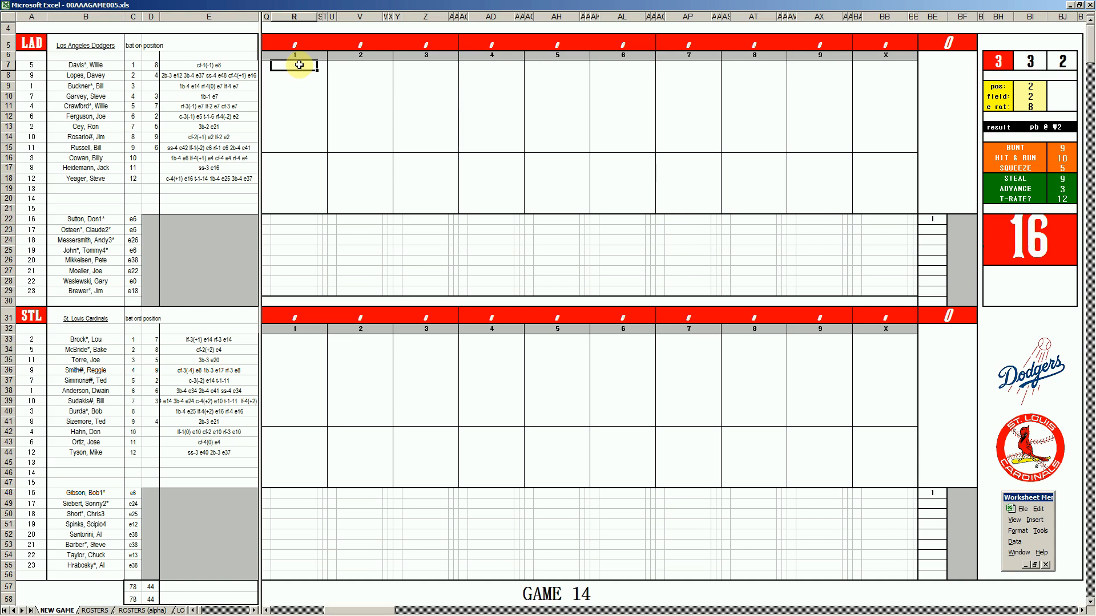
type("1")
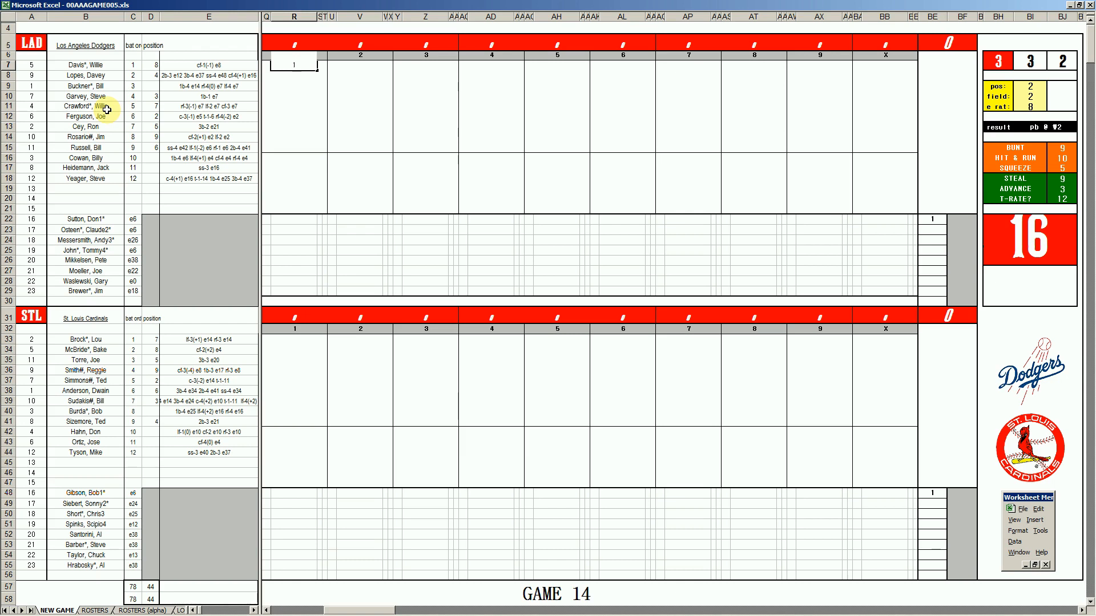
key("Return")
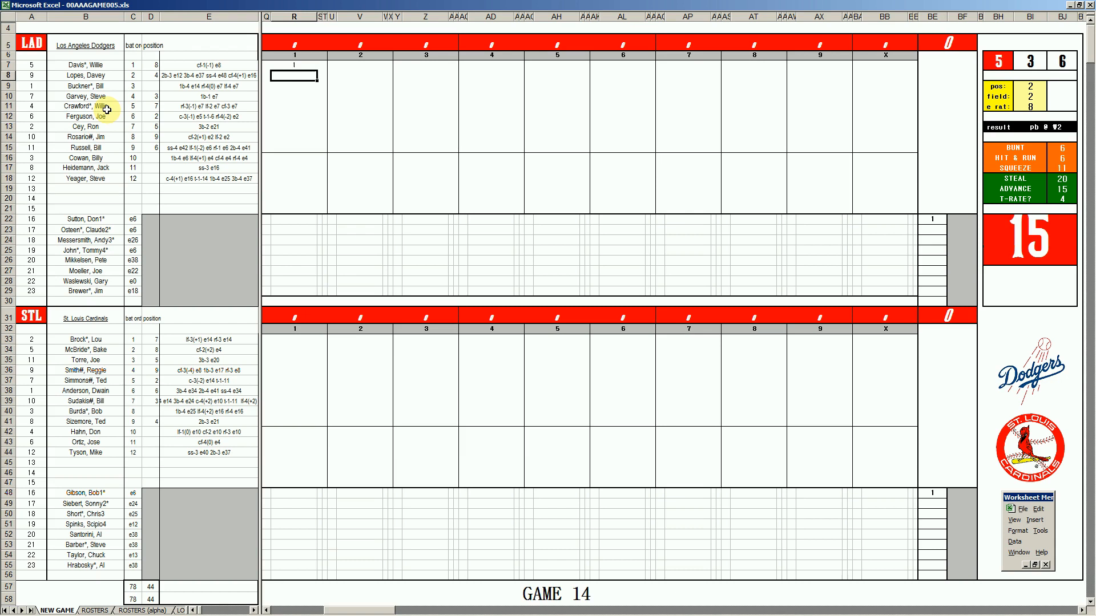
type("#43")
key("Return")
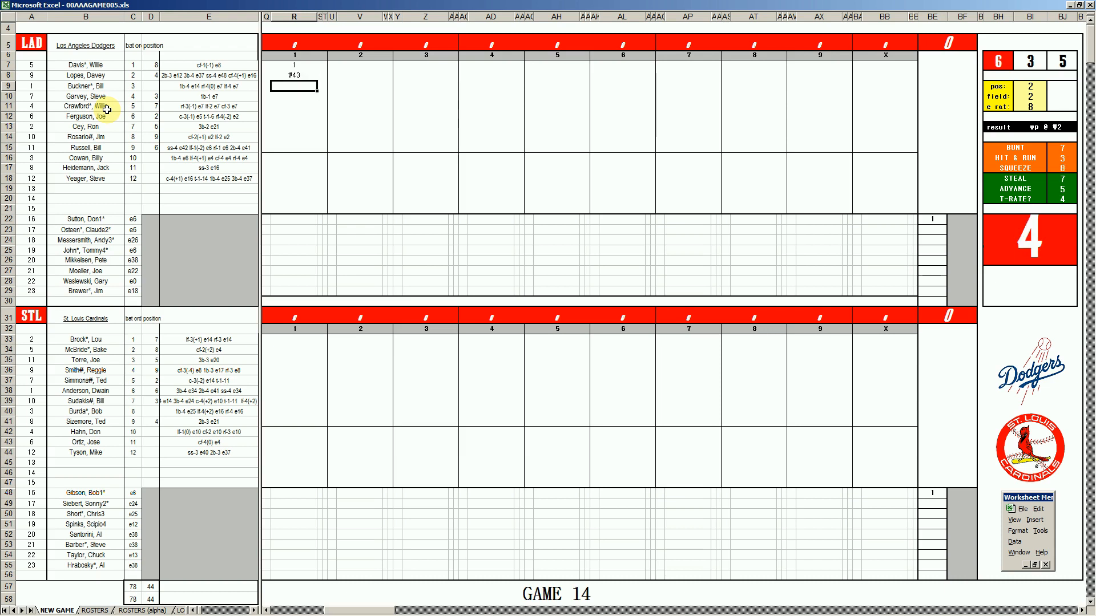
type("#6")
key("Return")
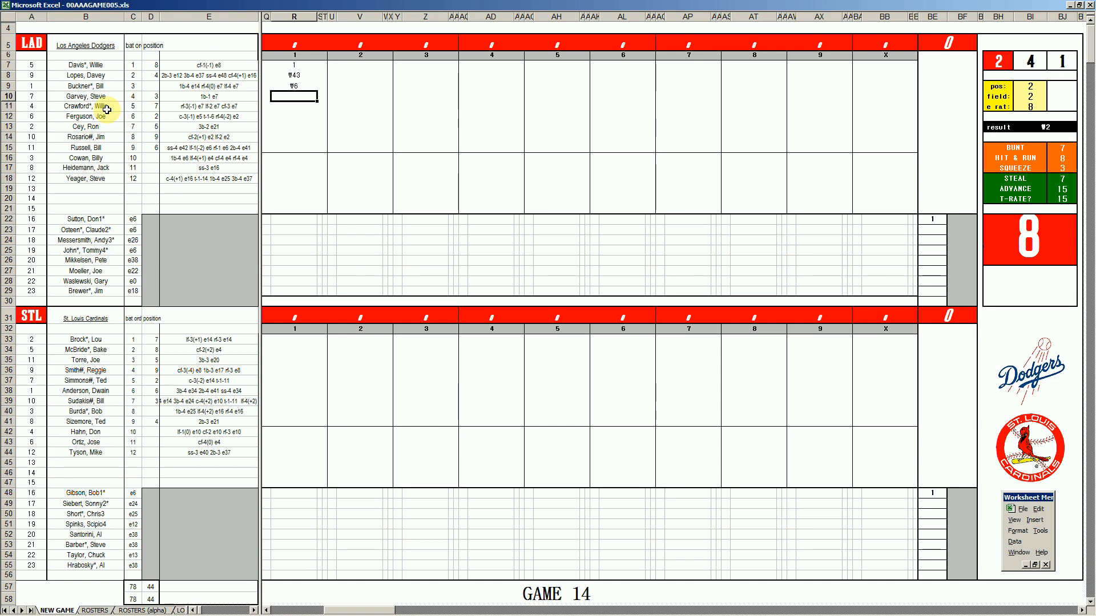
Enter 2 in R10 with a 1 beside it in S10, mark 1 run in Q7, and enter ₩9 in R11
type("2")
key("Return")
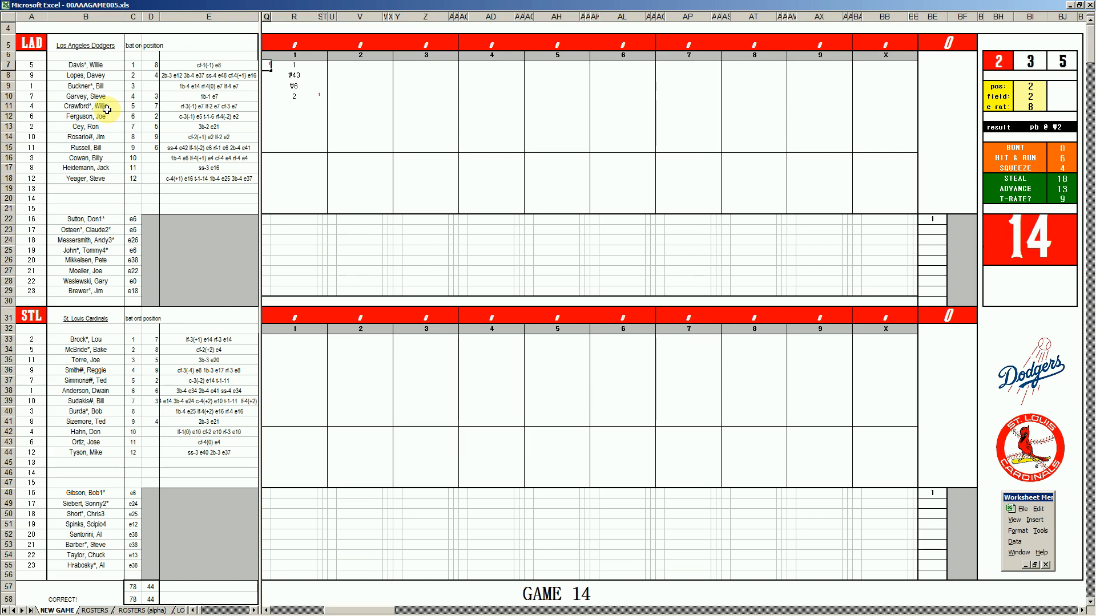
key("Right")
key("Down")
key("Down")
key("Down")
key("Down")
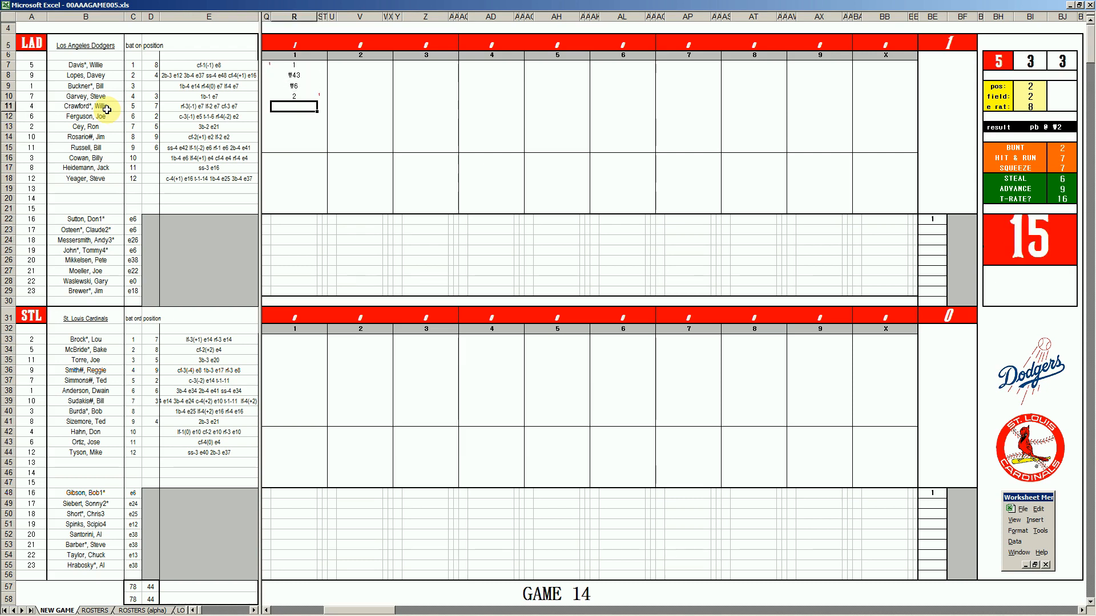
type("#9")
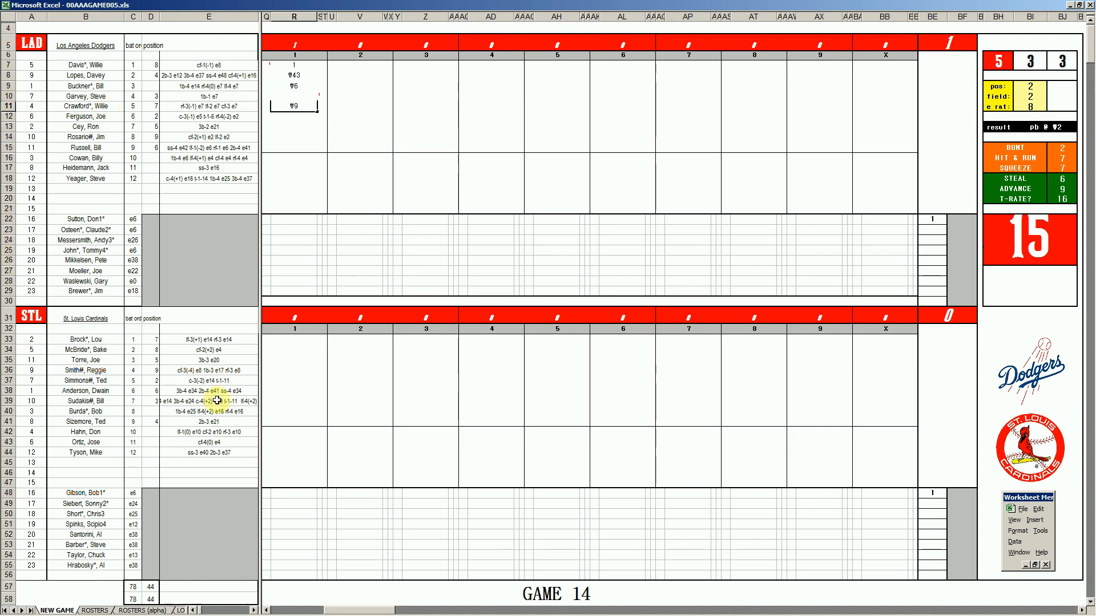
Record the Cardinals leadoff batter's first-inning result as 8 in R33 and add a mark for him in T33
left_click(296, 339)
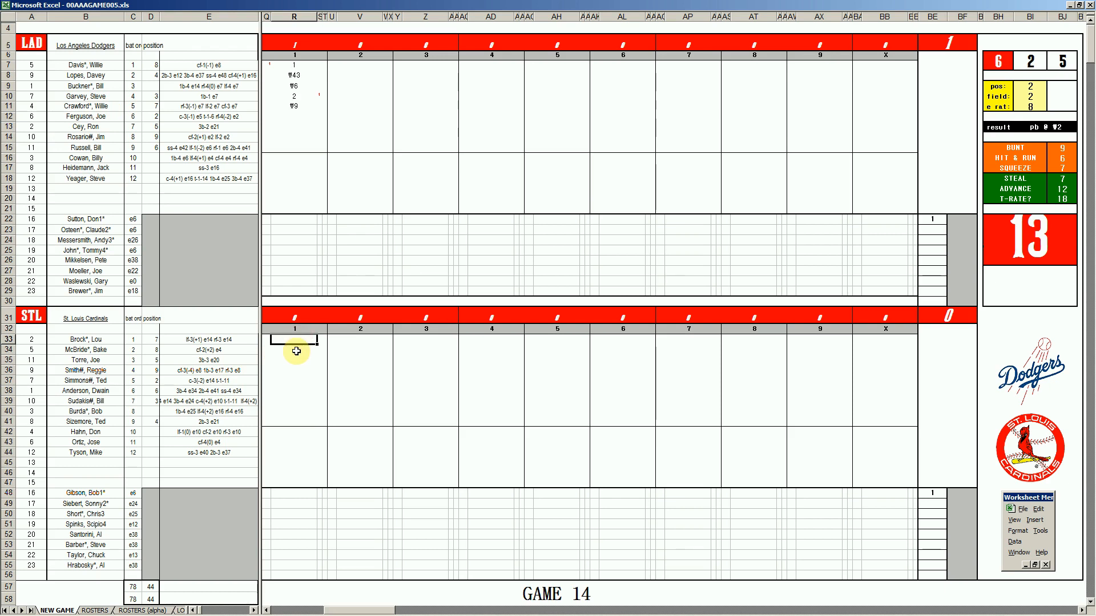
type("8")
key("Return")
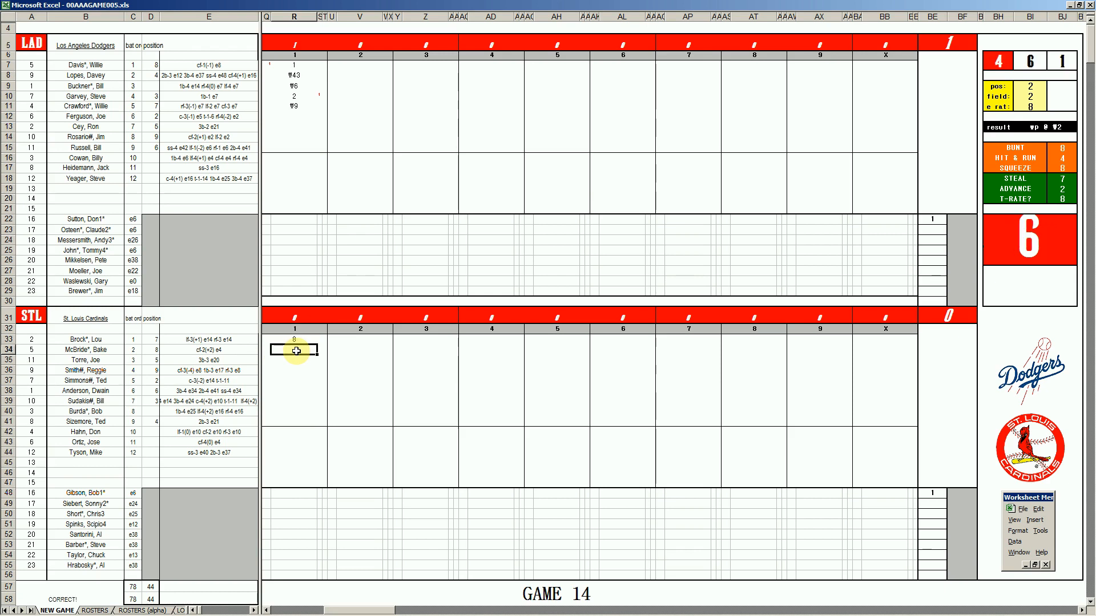
key("Up")
key("Right")
type("2")
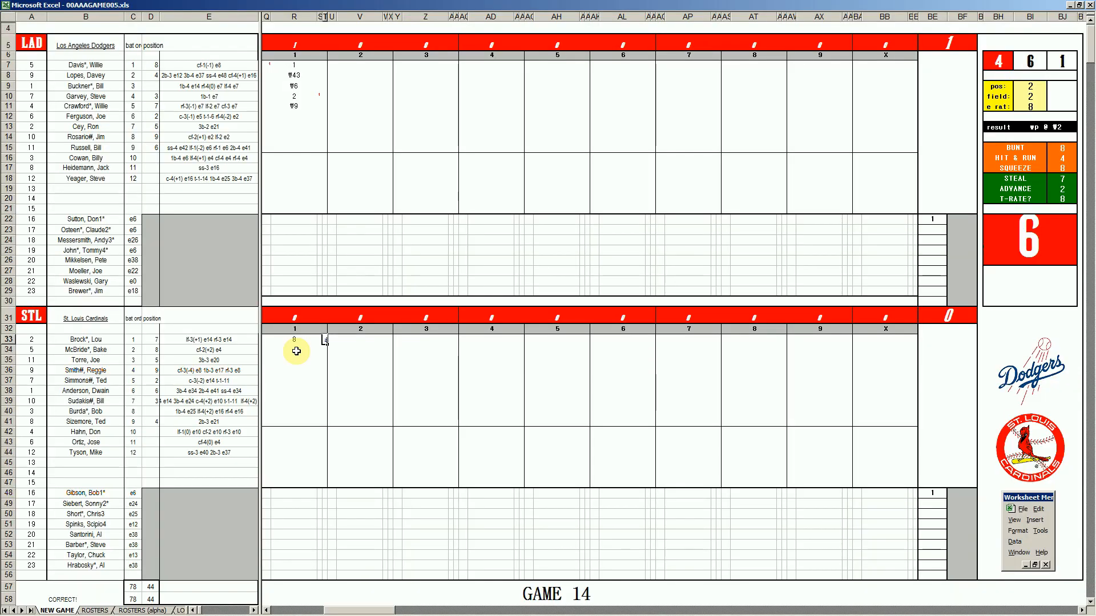
Enter the second and third Cardinals batters' first-inning results as ₩33 in R34 and 9 in R35
left_click(296, 351)
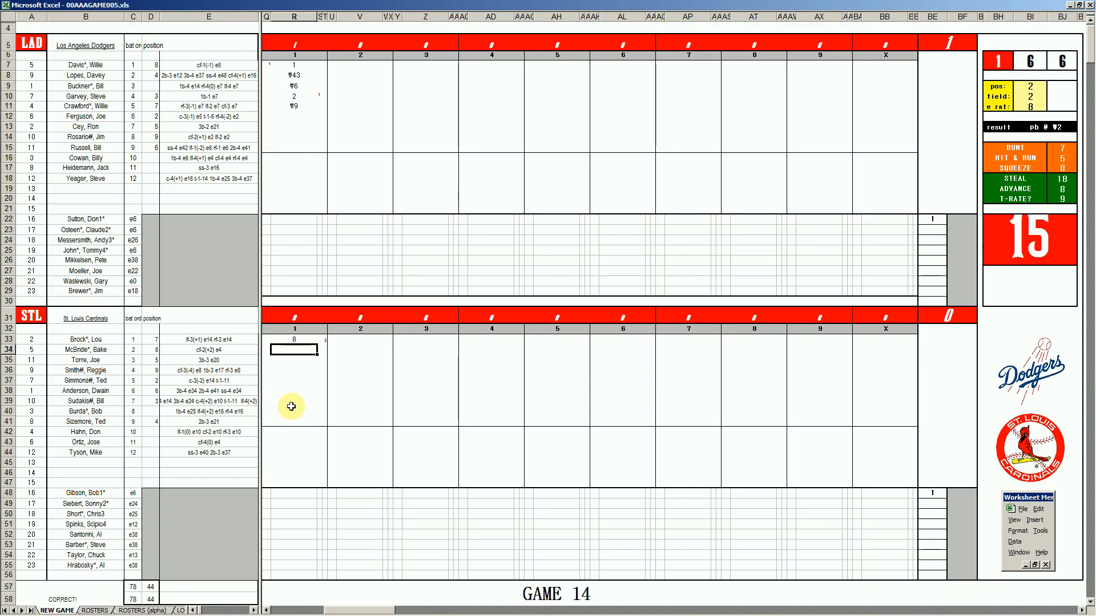
type("#33")
key("Return")
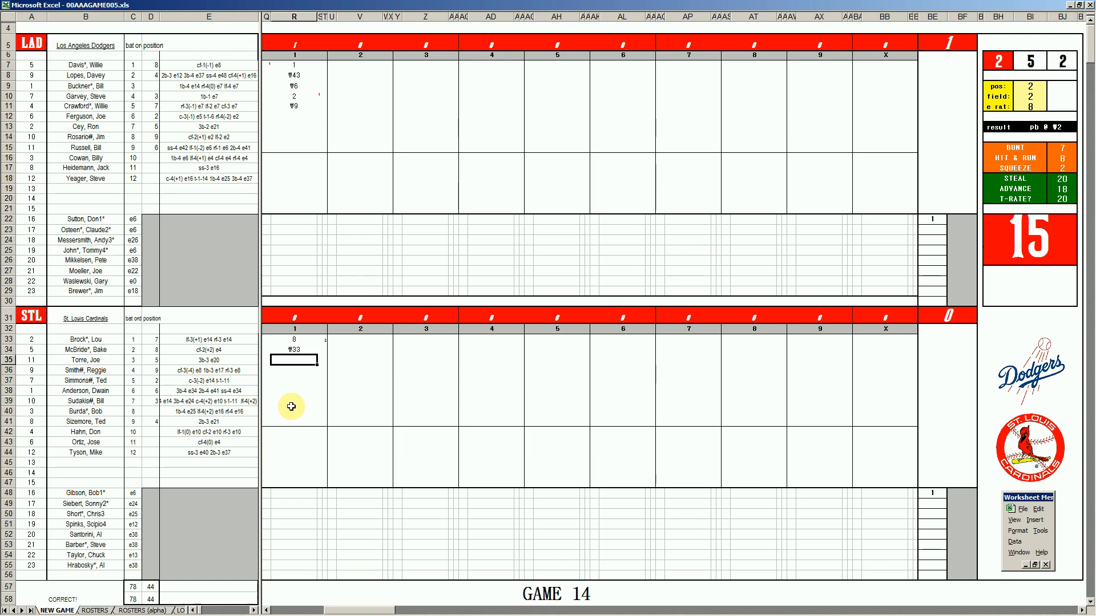
type("9")
key("Return")
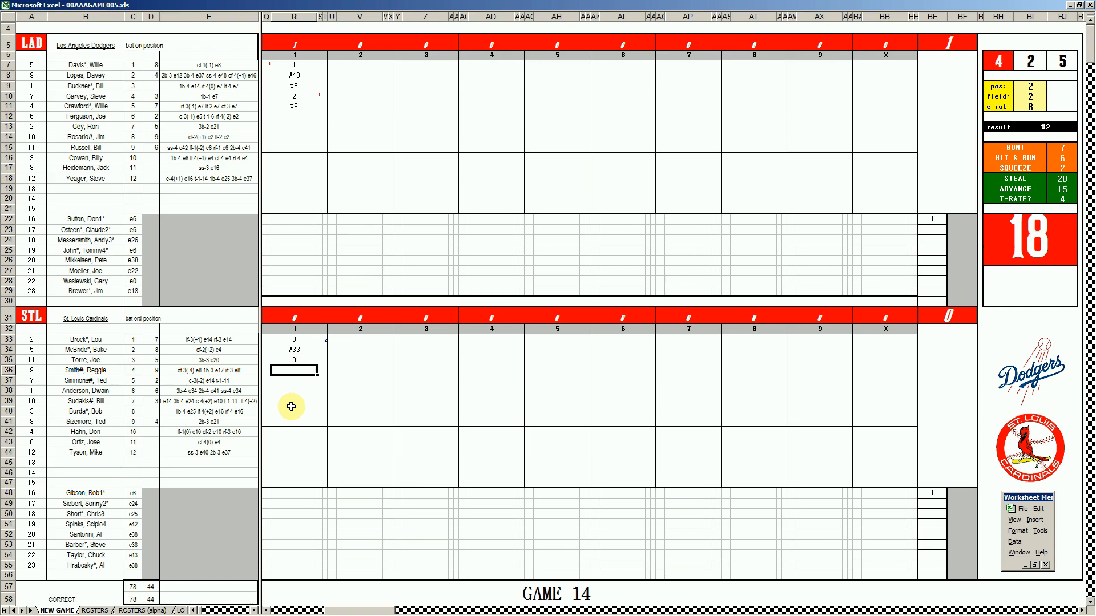
Enter 1 in S35 beside the third Cardinals batter's result and 1 in Q33 for the leadoff batter's run
key("Up")
key("Right")
type("1")
key("Left")
key("Left")
key("Up")
key("Up")
type("1")
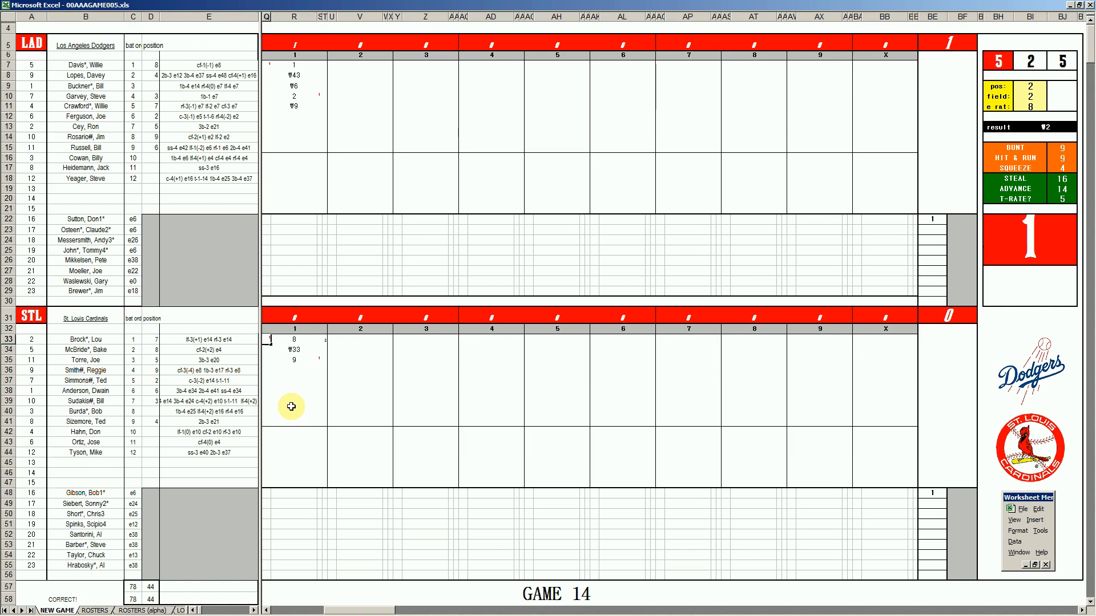
Record the fourth Cardinals batter's first-inning result as ₩43 in R36
key("Right")
key("Down")
key("Down")
key("Down")
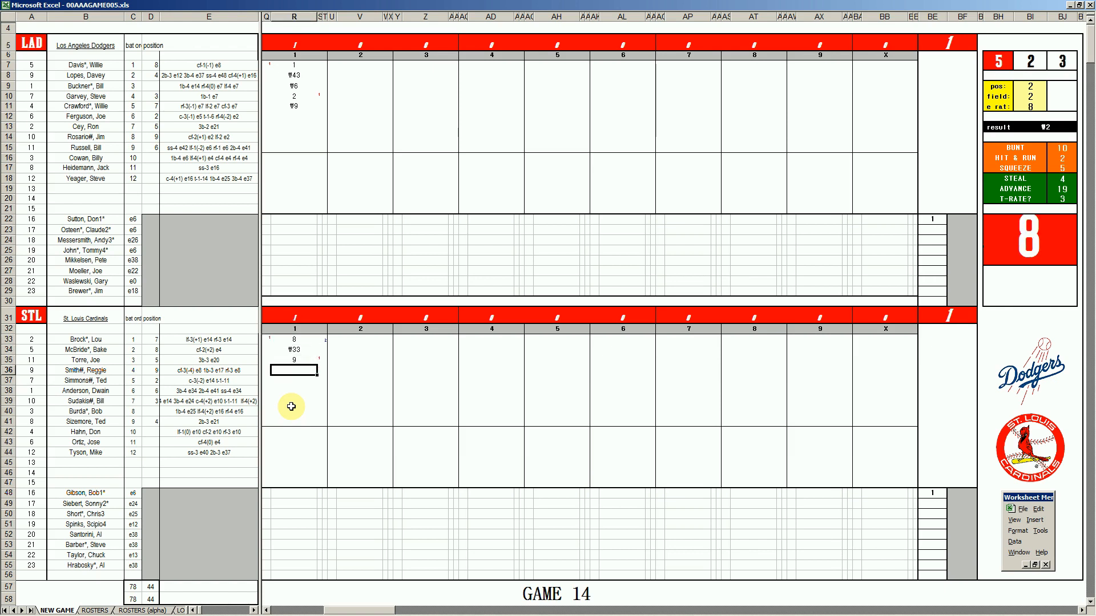
type("#43")
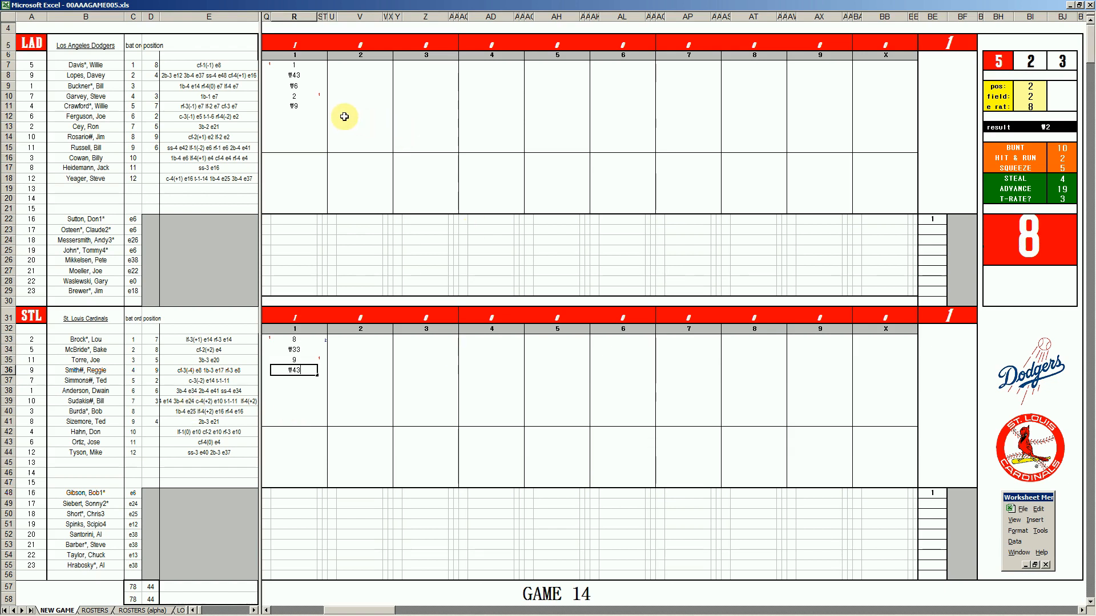
Record the sixth Dodgers batter's second-inning result as ₩6 in V12
left_click(345, 117)
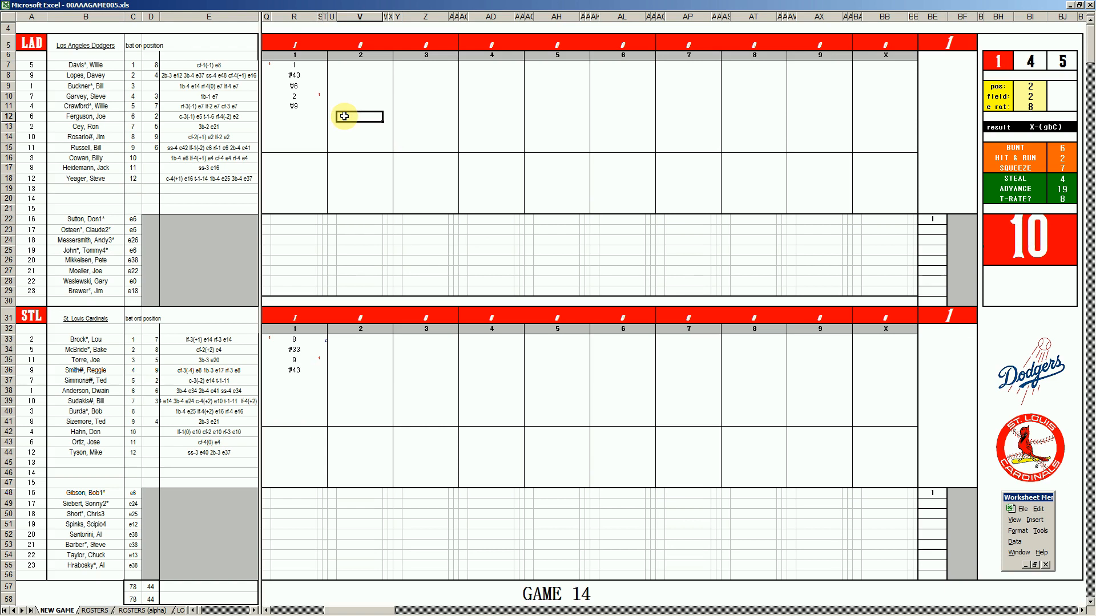
type("#6")
key("Return")
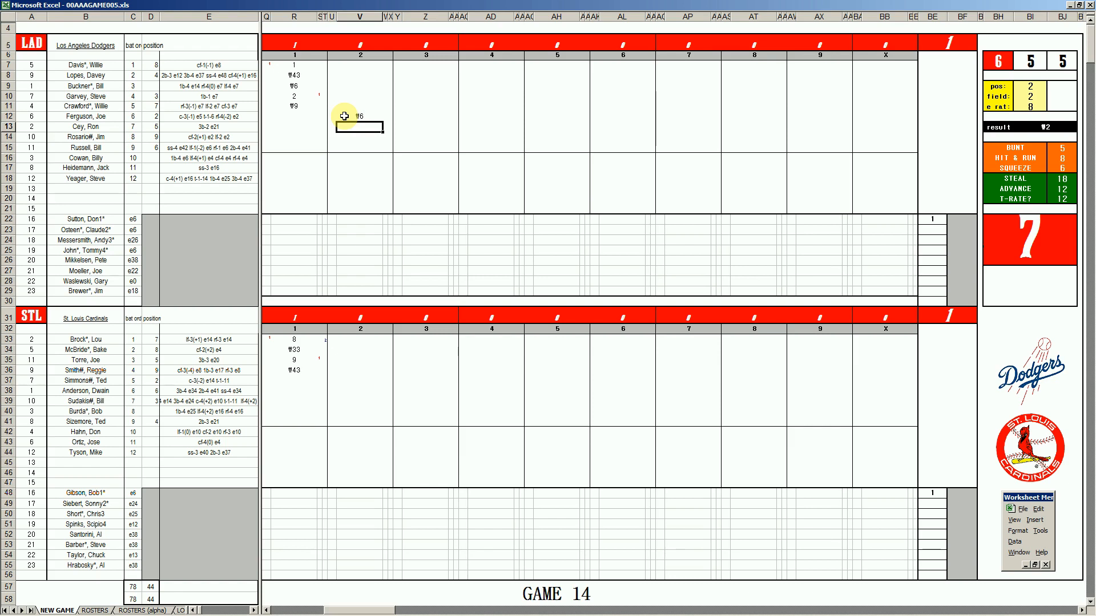
Set the fielding result lookup to position 5, fielding rating 3 and error rating 20
key("ctrl+q")
type("5")
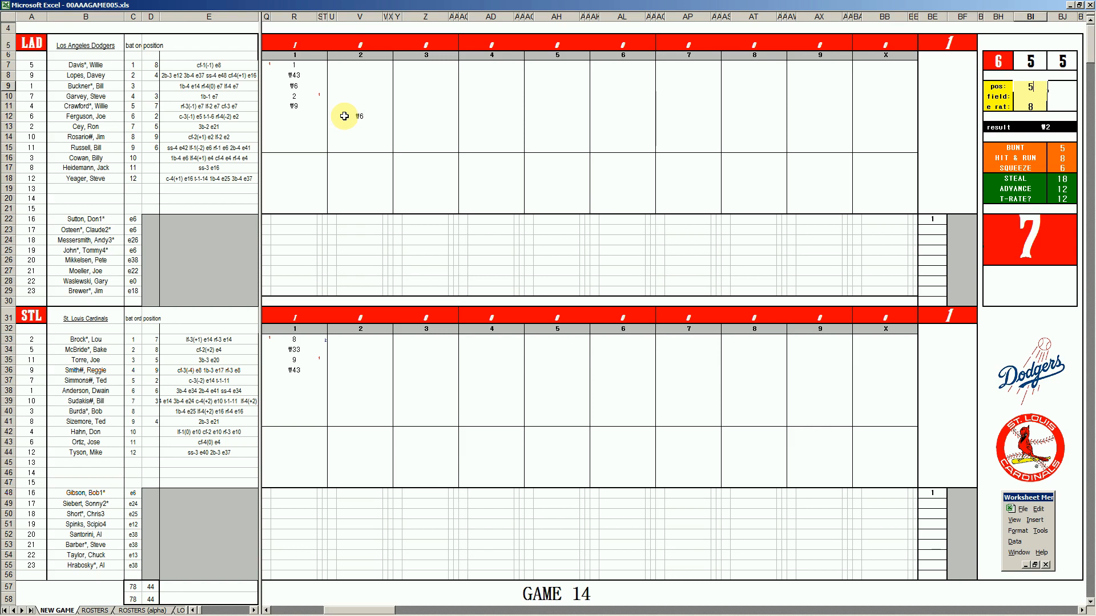
key("Return")
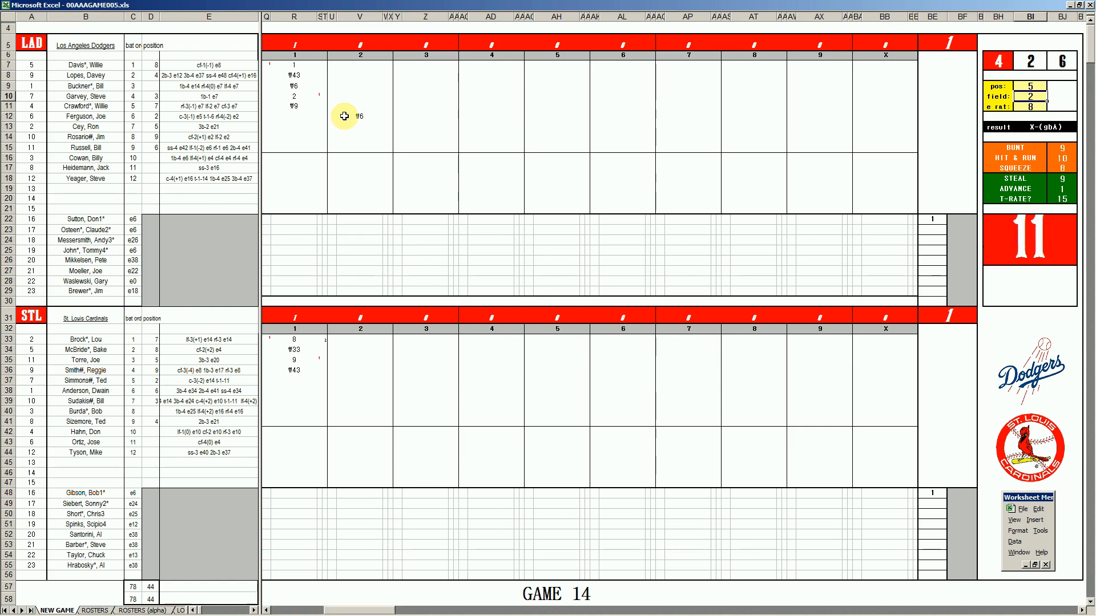
type("3")
key("Return")
type("0")
key("Return")
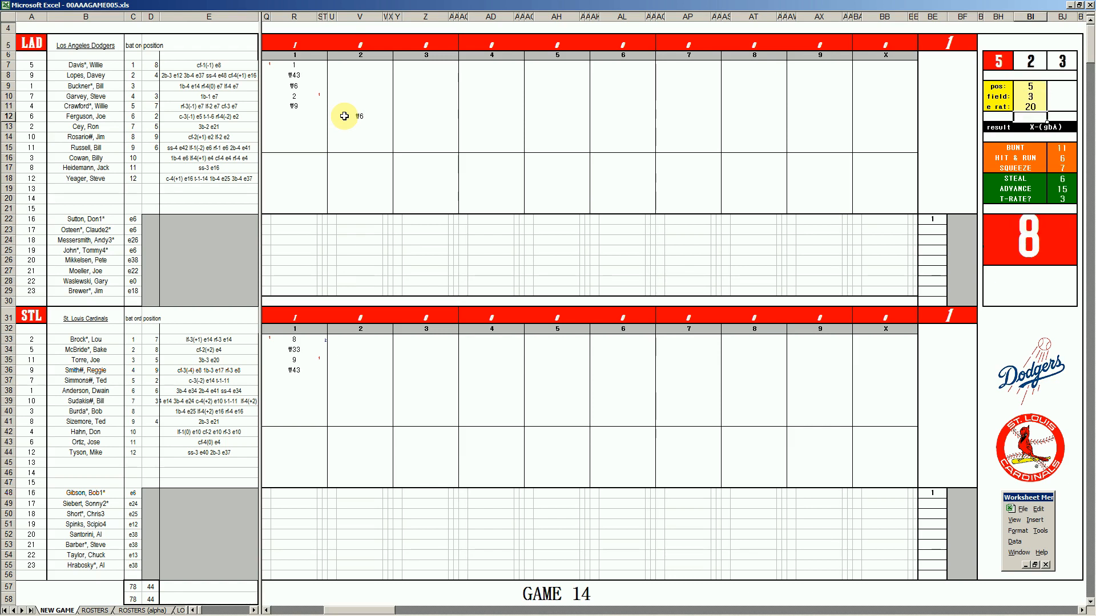
Finish the Dodgers' second inning with ₩53 in V13 and k in V14
double_click(358, 122)
type("3")
key("Return")
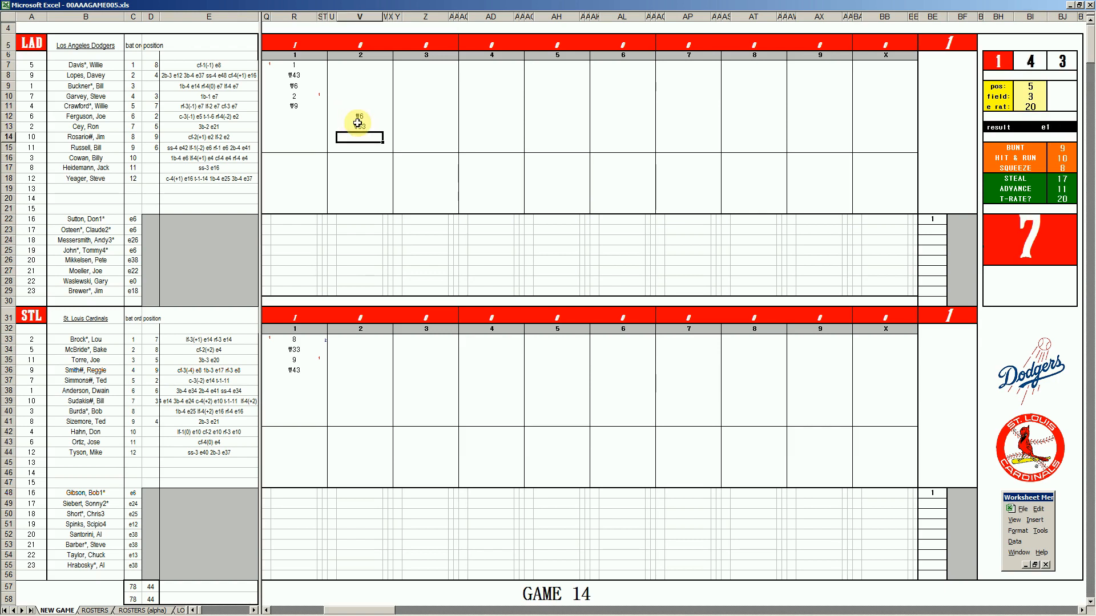
type("k")
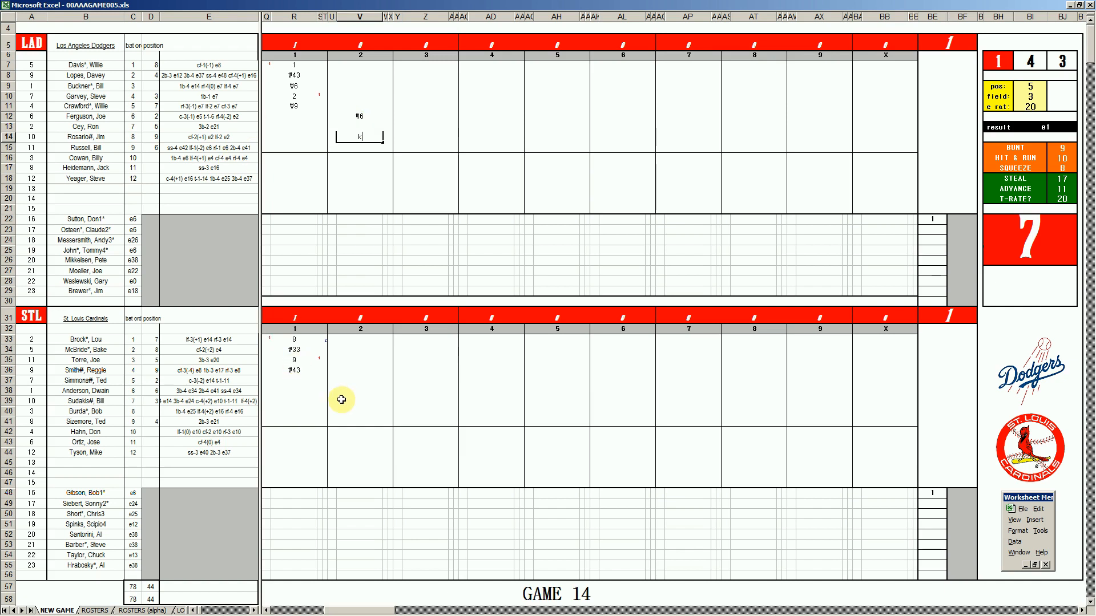
Record the Cardinals' second-inning results as 1, ₩3, k and k in V37:V40
left_click(353, 381)
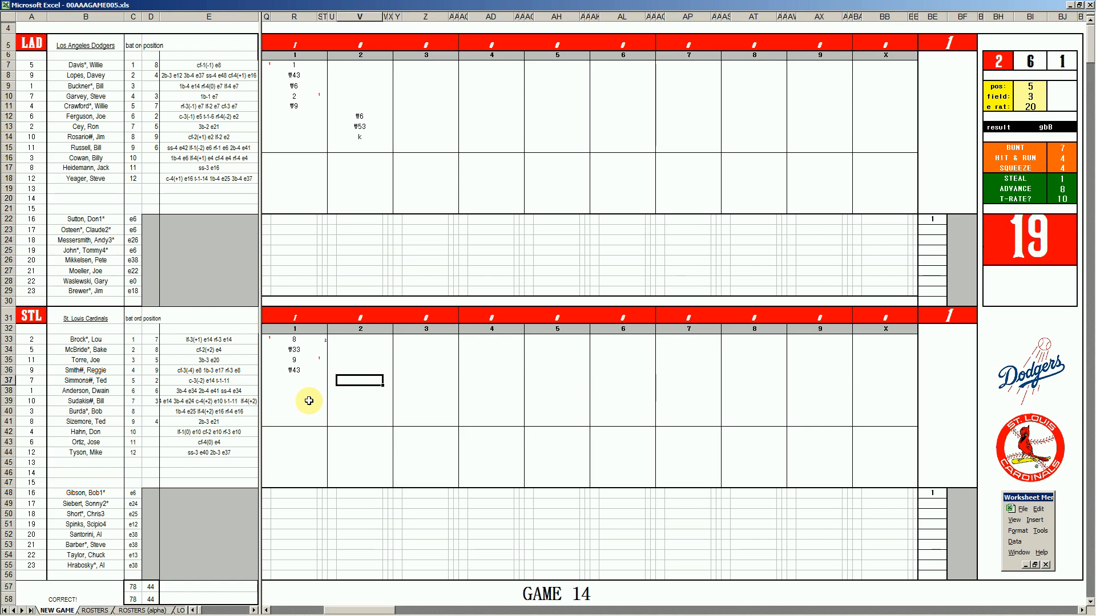
type("1")
key("Return")
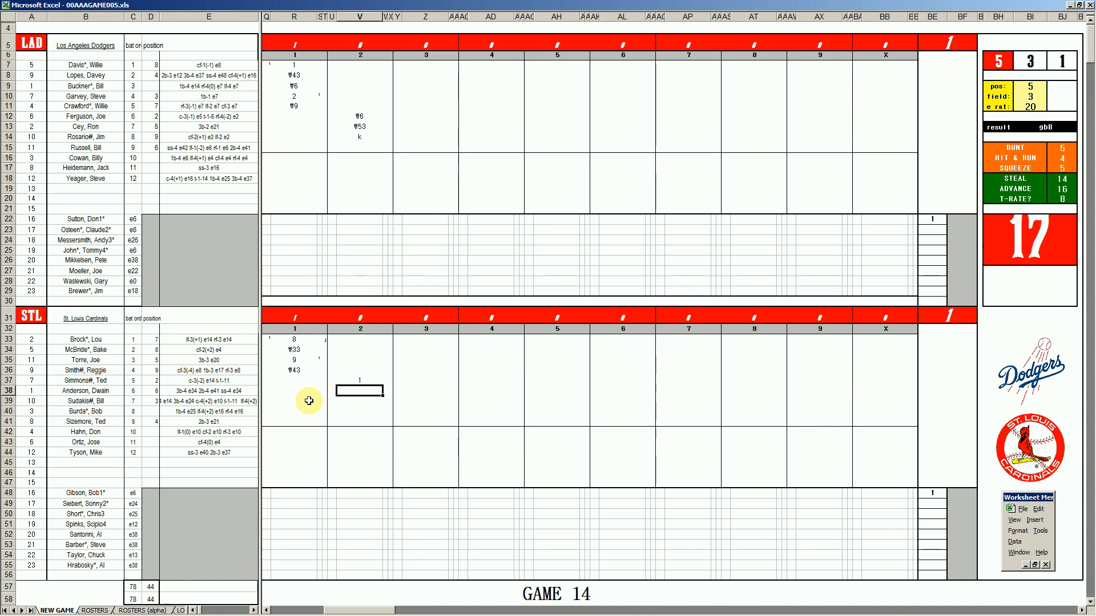
type("#3")
key("Return")
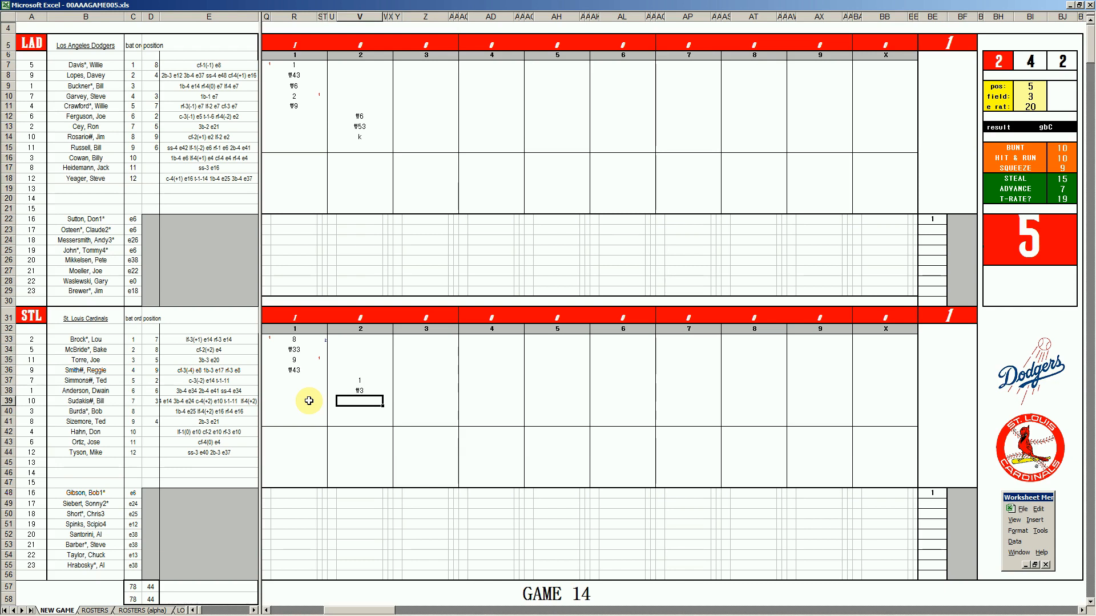
type("k")
key("Return")
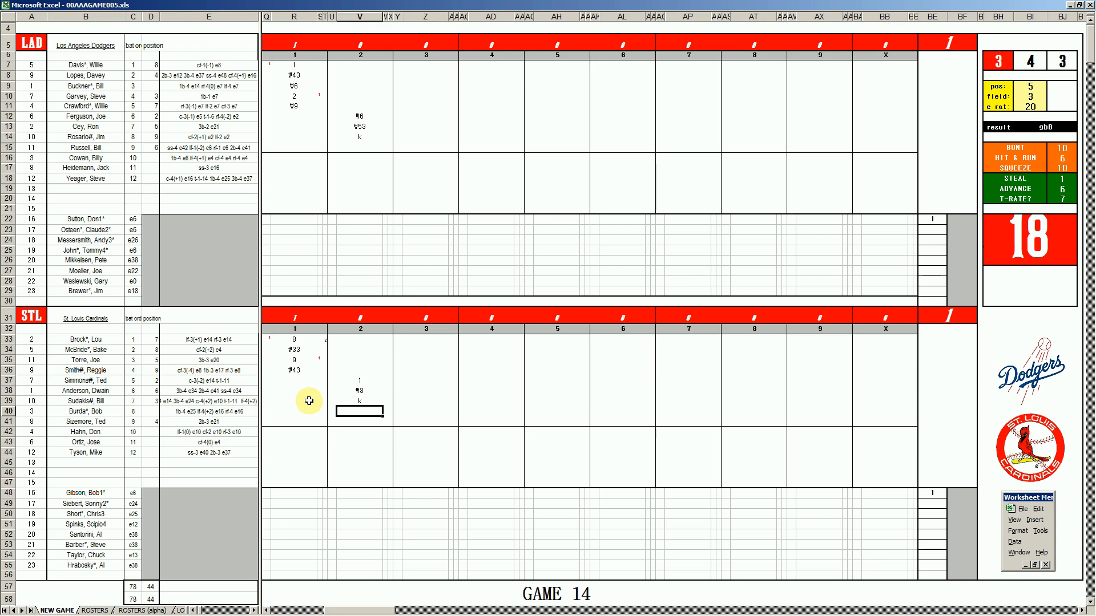
type("k")
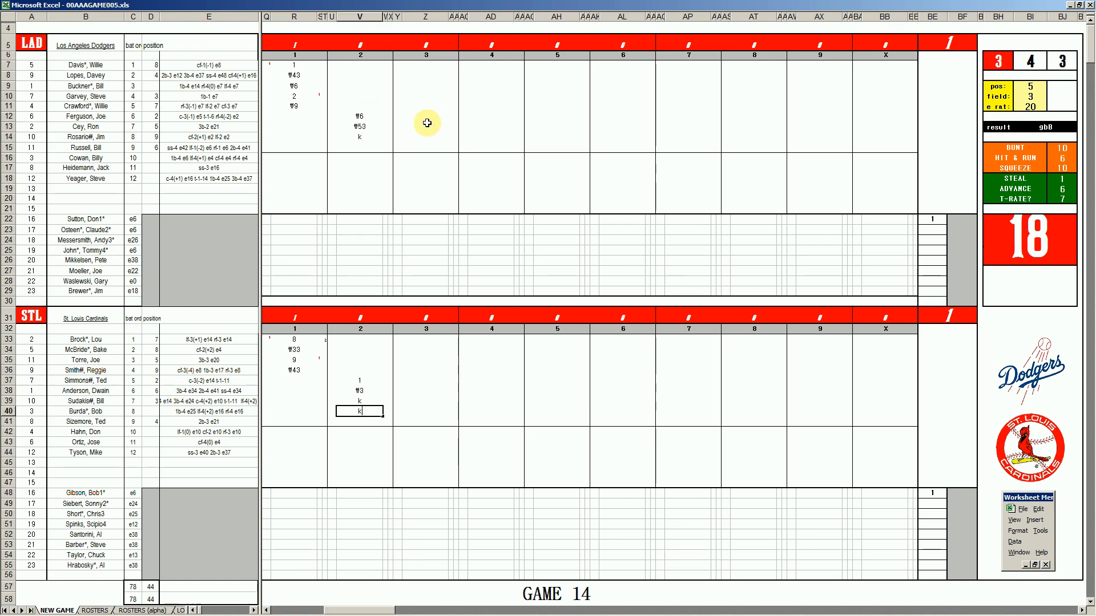
Record the ninth Dodgers batter's third-inning result as ₩7 in Z15 and go to the leadoff batter's cell Z7
left_click(424, 144)
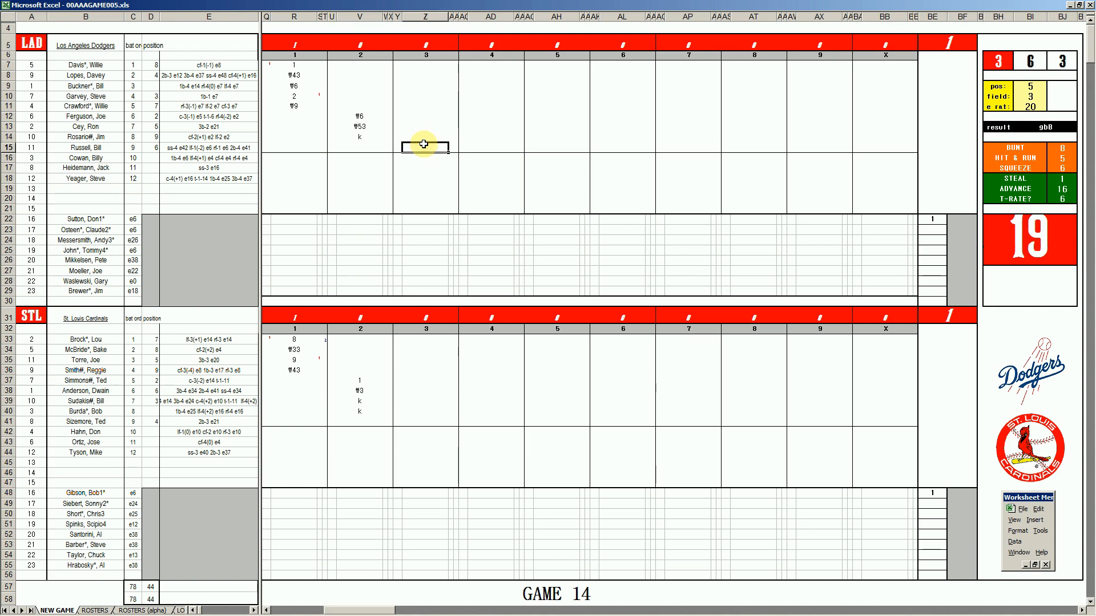
type("\\7")
key("Up")
key("Up")
key("Up")
key("Up")
key("Up")
key("Up")
key("Up")
key("Up")
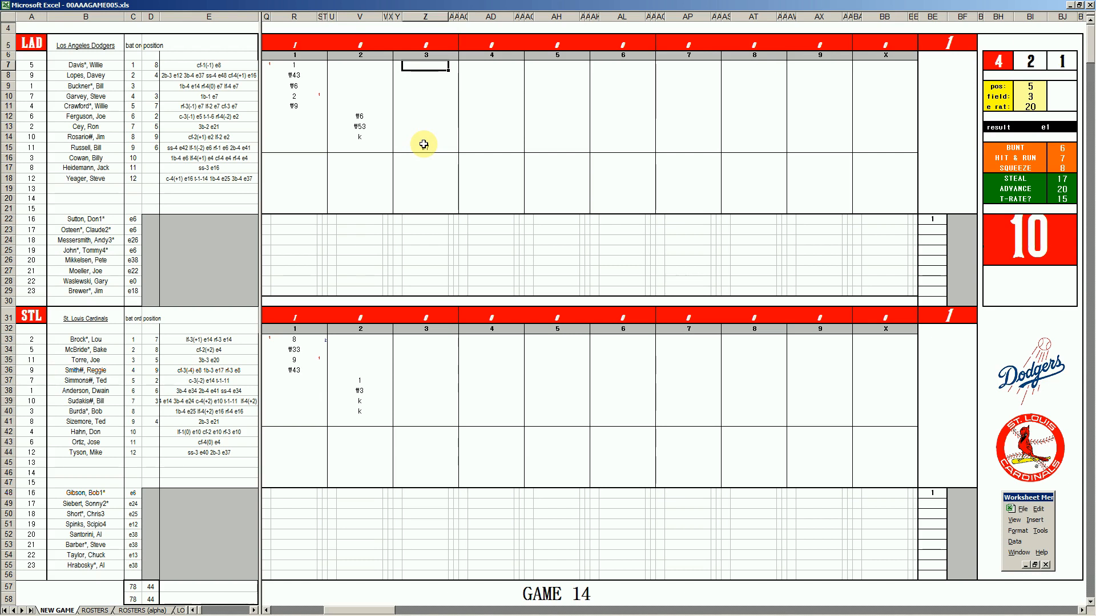
Set the fielding result lookup to position 7, fielding rating 3 and error rating 14
key("ctrl+e")
type("7")
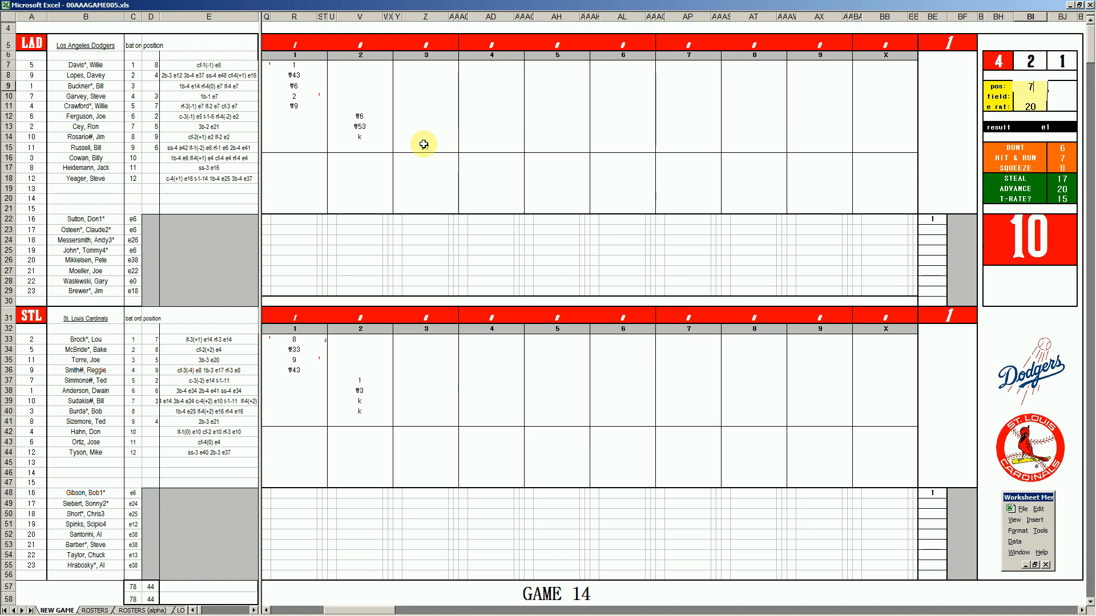
key("Return")
type("3")
key("Return")
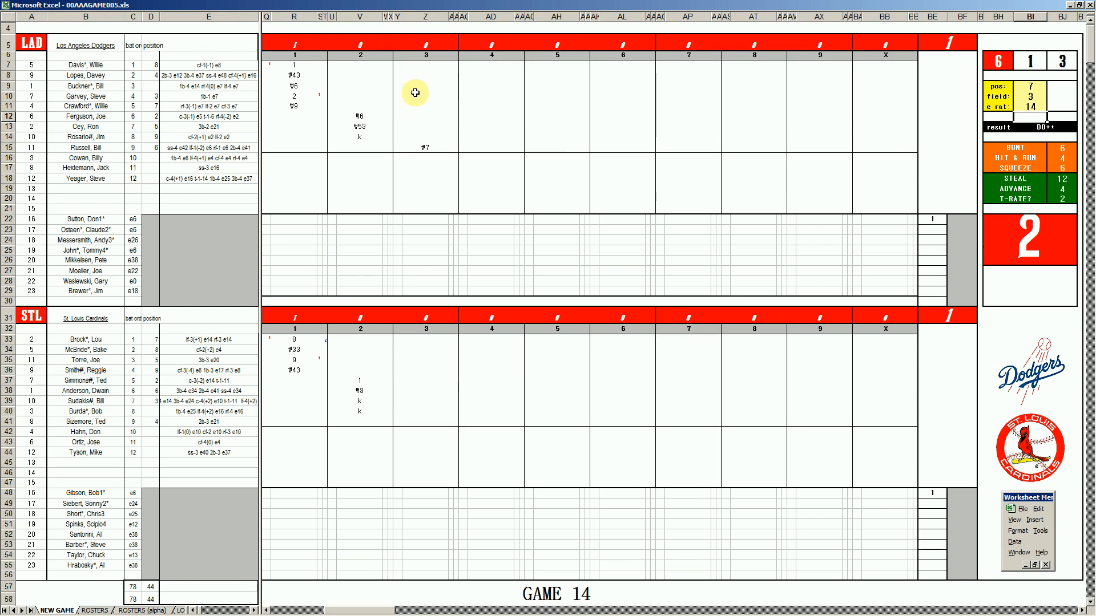
Record the Dodgers leadoff batter's third-inning result as 2 in Z7
left_click(430, 68)
type("2")
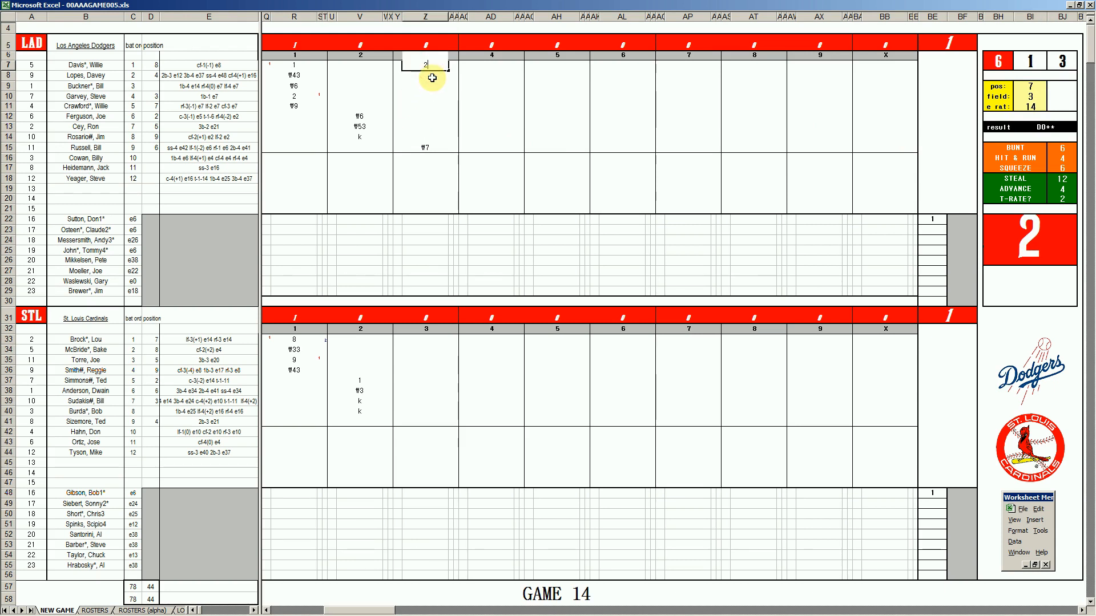
key("Return")
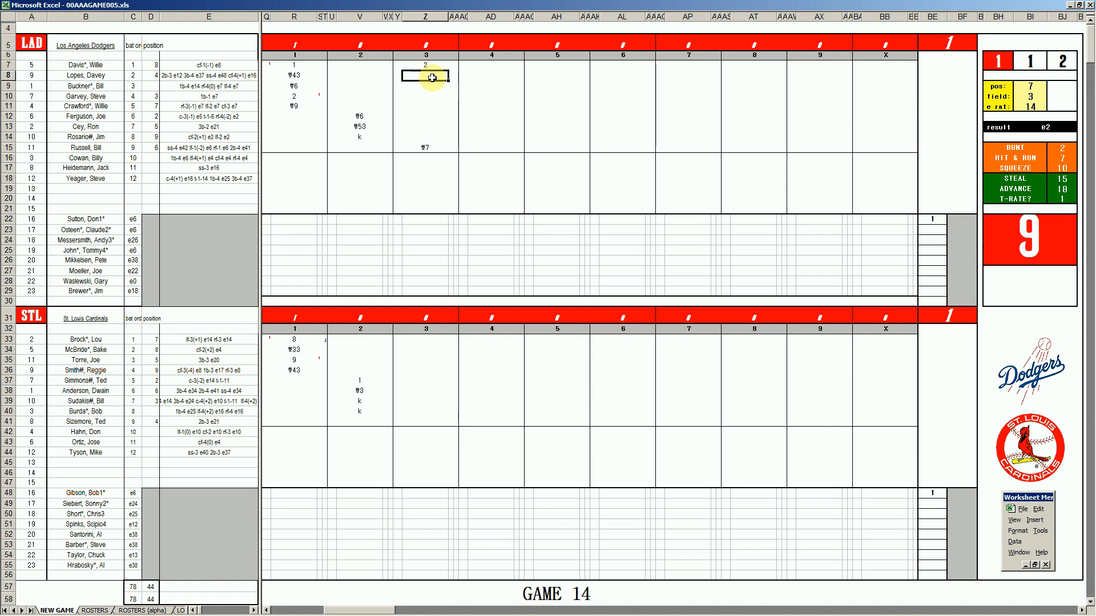
Record the second and third Dodgers batters' third-inning results as ₩9 in Z8 and ₩8 in Z9
type("#9")
key("Return")
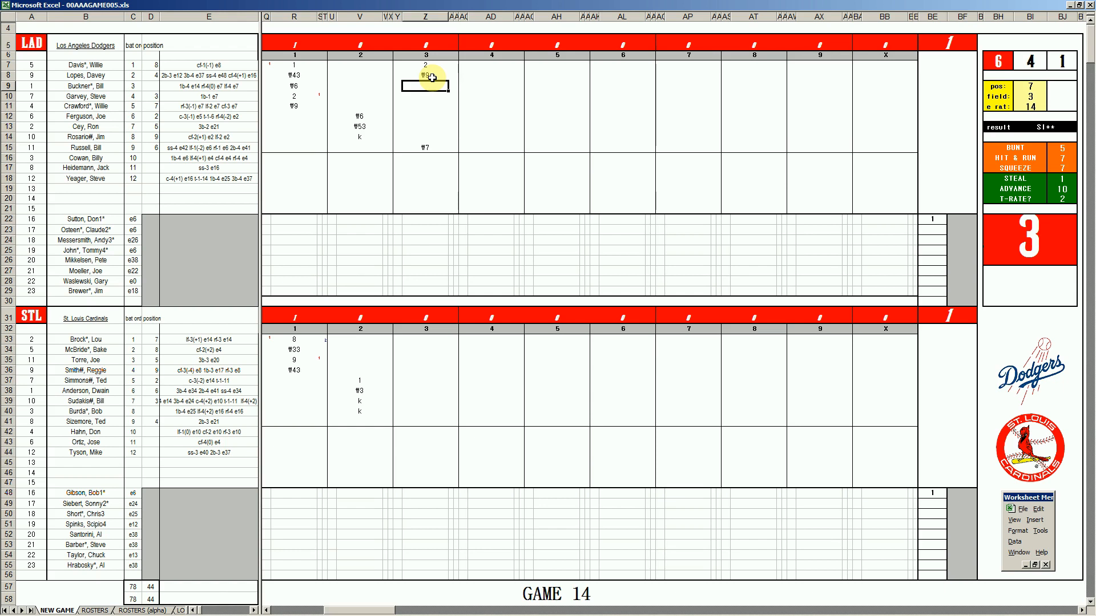
type("#8")
Record the Cardinals' third-inning results as ₩63 in Z41 and ₩4 in Z33
left_click(422, 420)
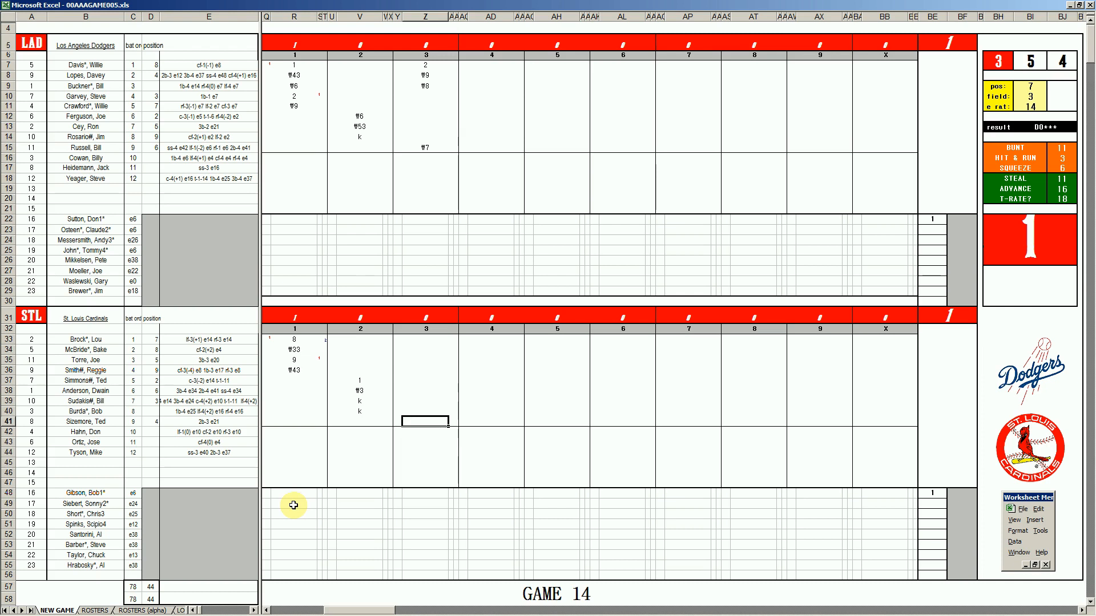
type("#63")
key("Return")
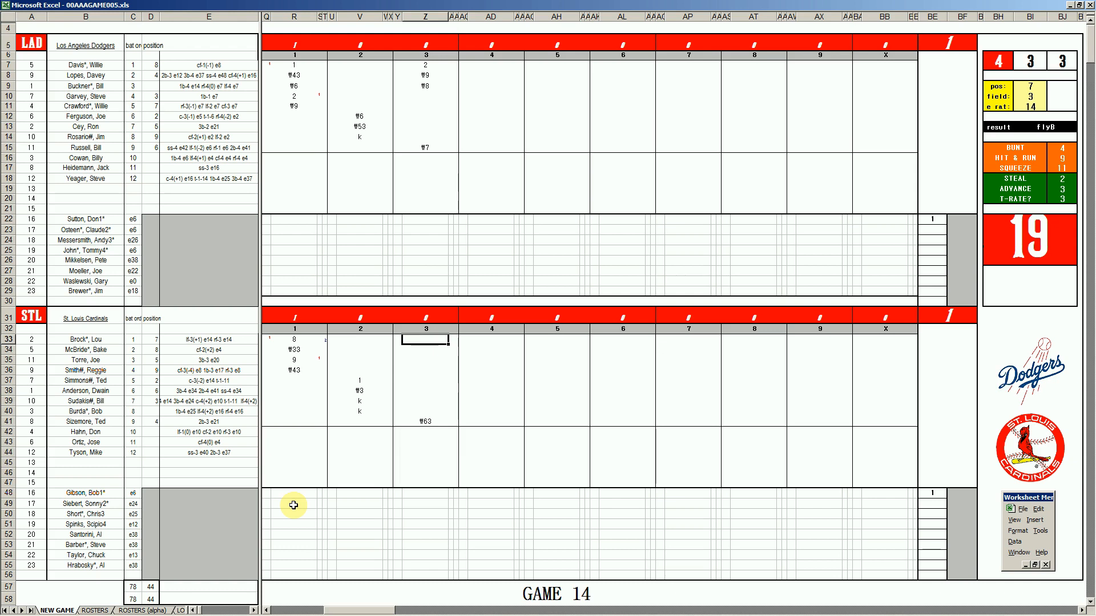
type("#4")
key("Return")
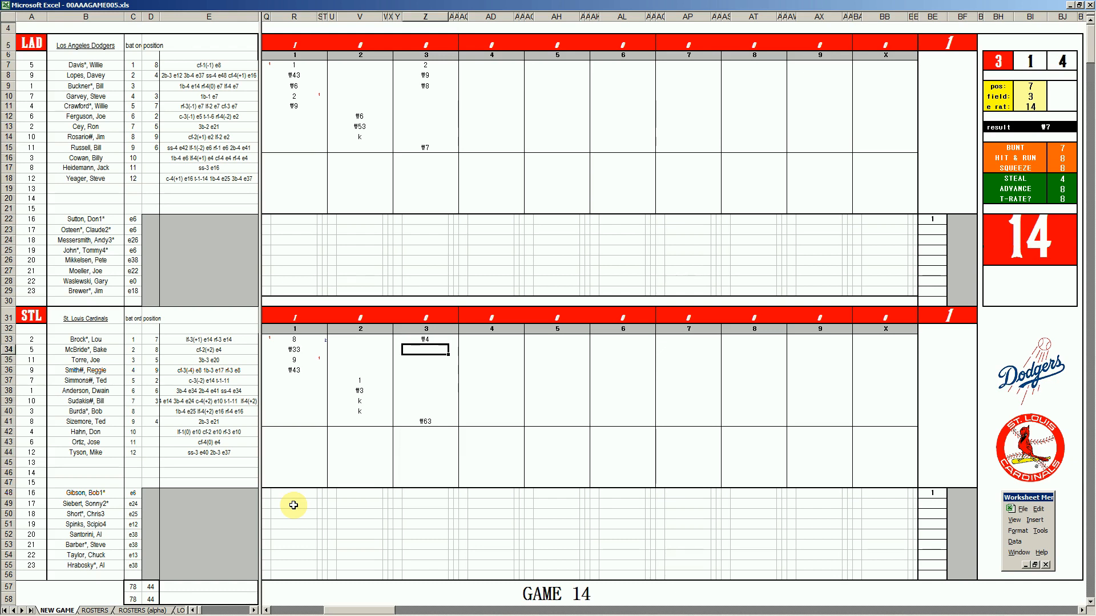
Record the Cardinals' third-inning results as 1 in Z34, with a small mark in the narrow cell beside it, and k in Z35
type("1")
key("Return")
key("Up")
key("Right")
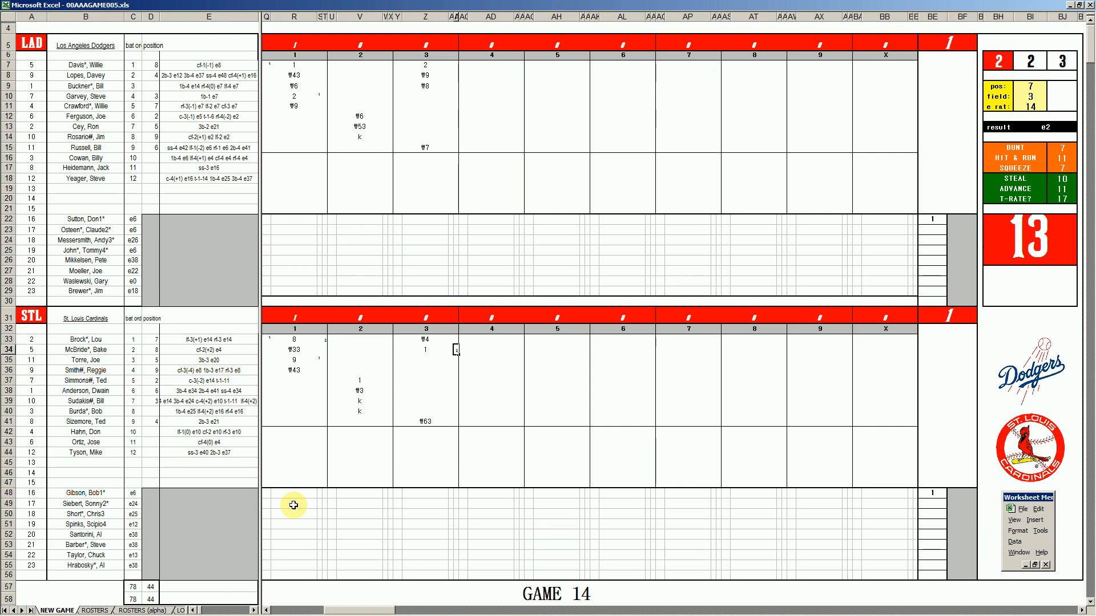
key("Return")
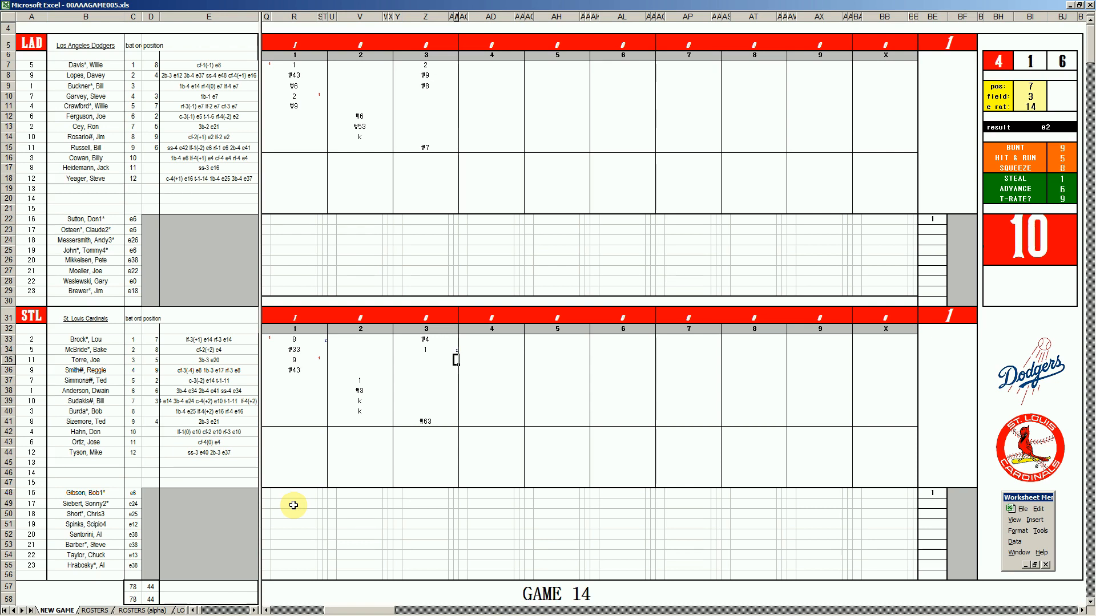
key("Left")
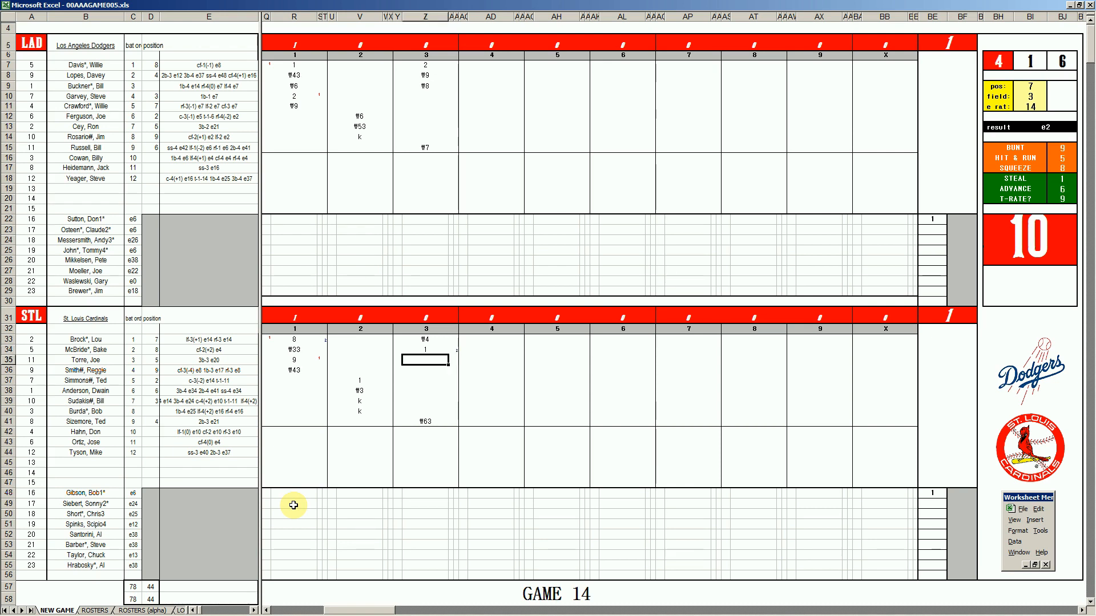
type("k")
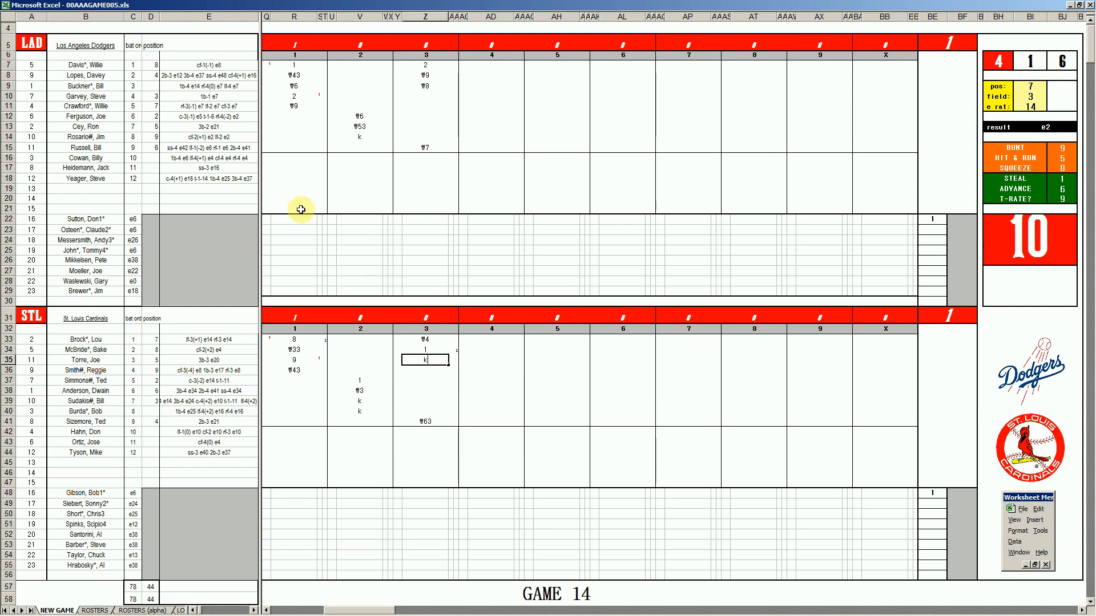
Record the Dodgers' fourth-inning results as k, 8, ₩64 and ₩7 in AD10:AD13
left_click(486, 95)
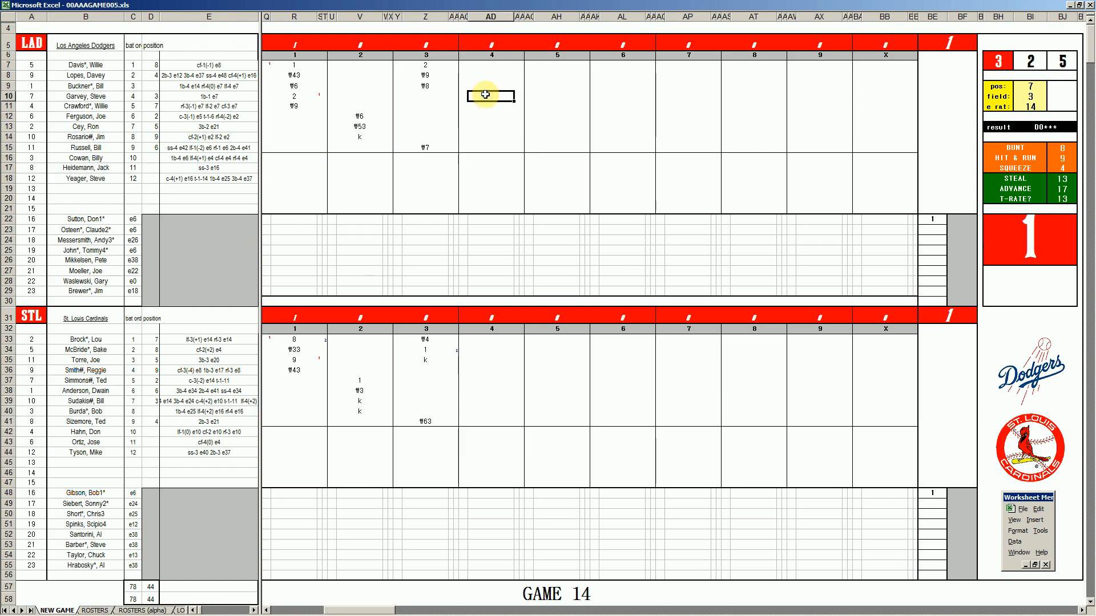
type("k")
key("Return")
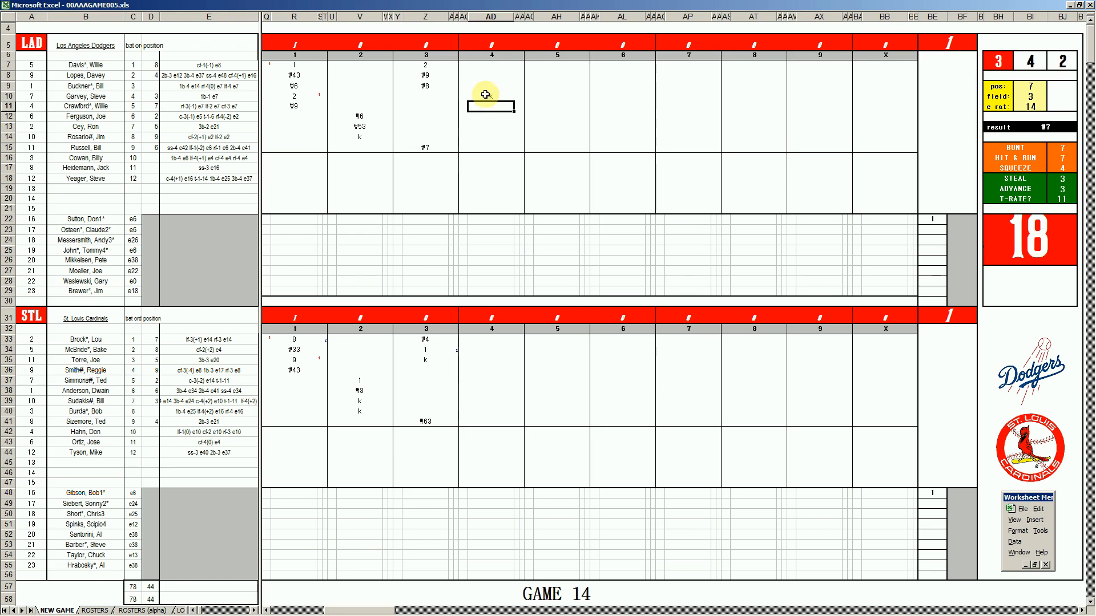
type("8")
key("Return")
type("#64")
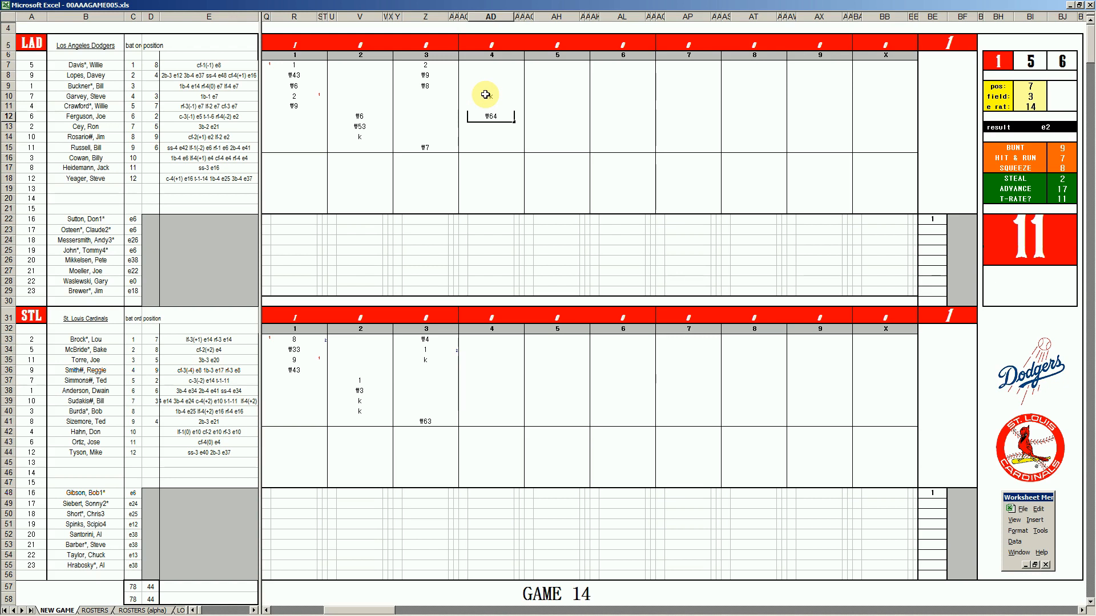
key("Return")
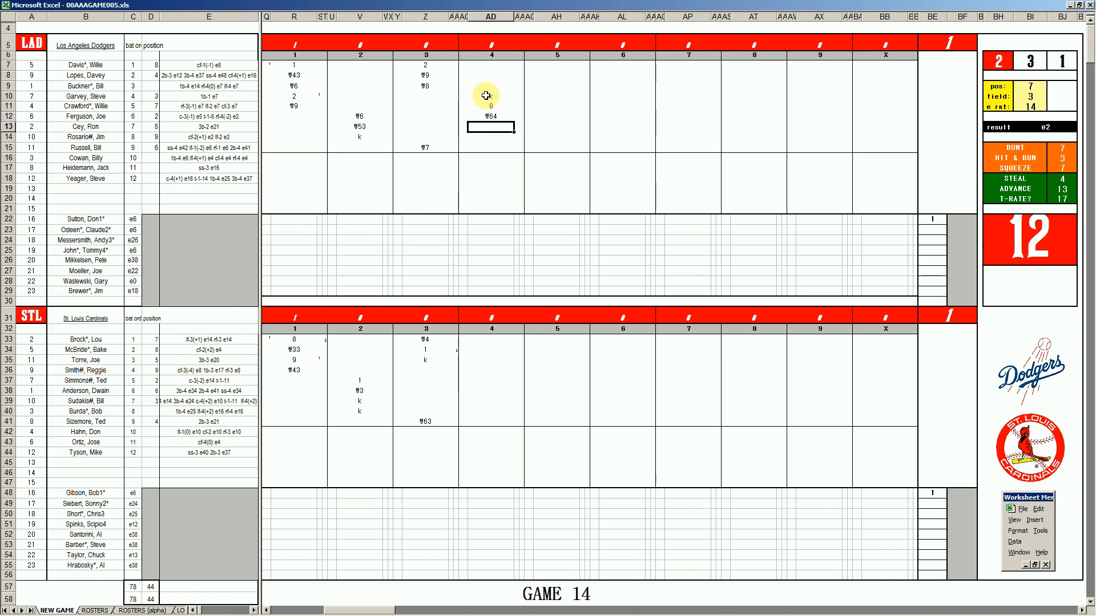
type("#7")
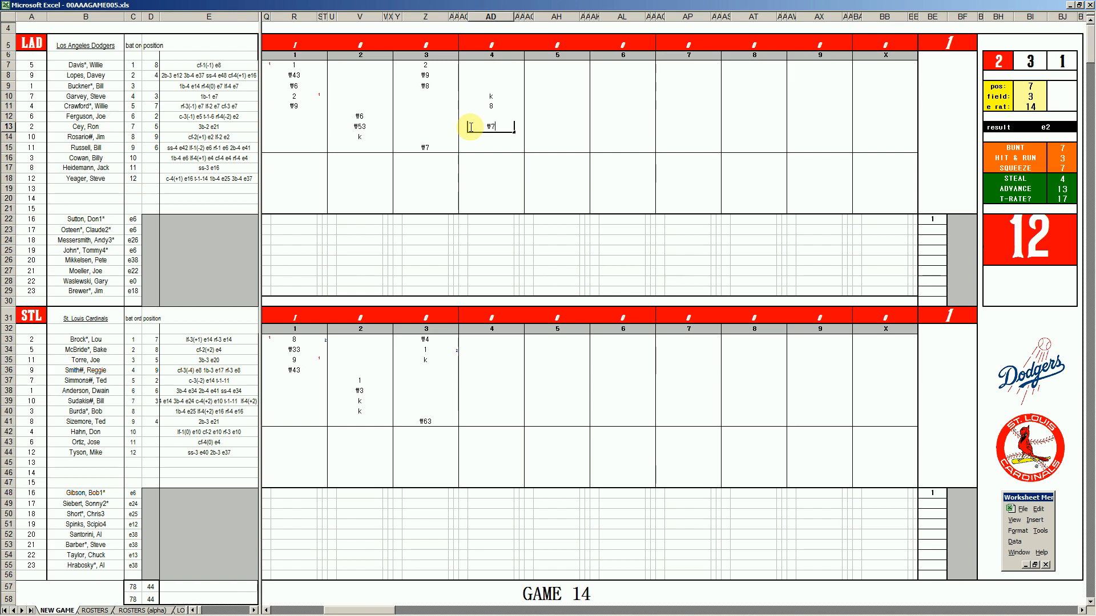
Set the fielding result lookup to position 3, fielding rating 1 and error rating 7
left_click(492, 372)
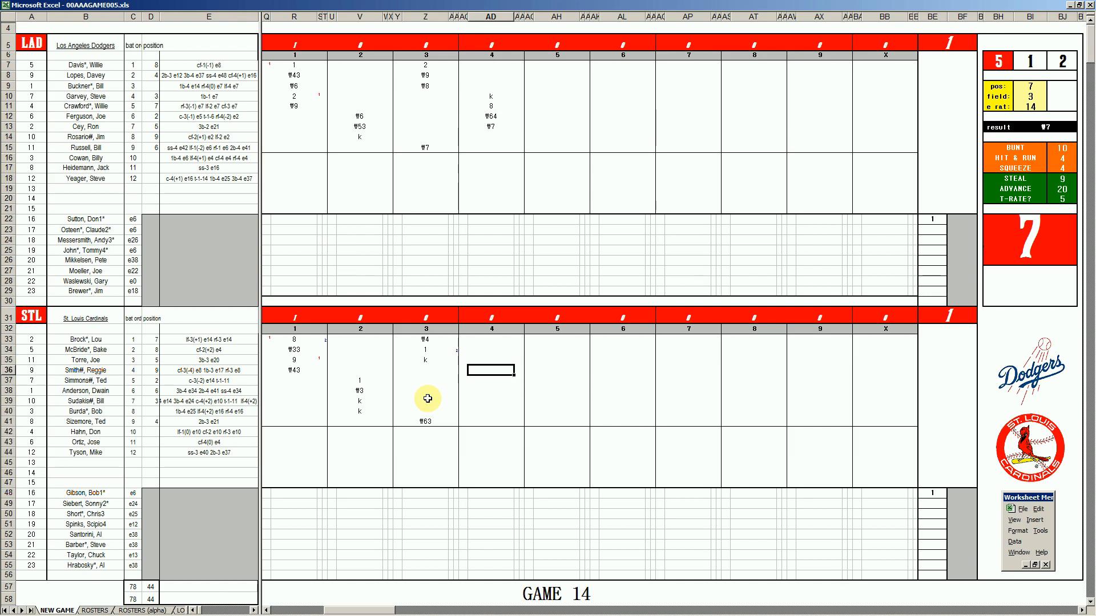
key("ctrl+q")
type("3")
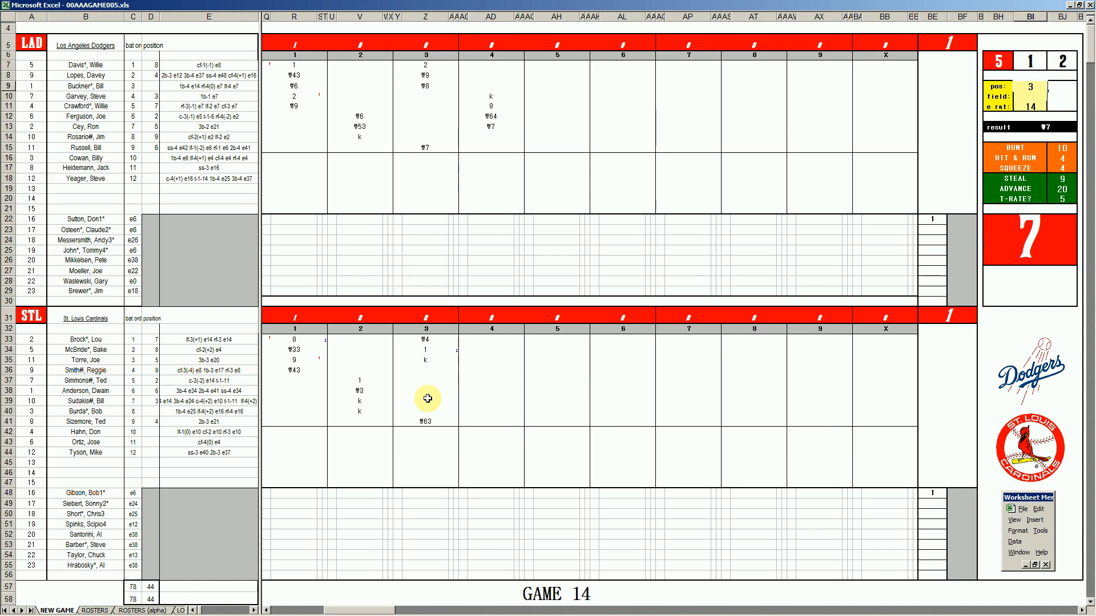
key("Return")
type("1")
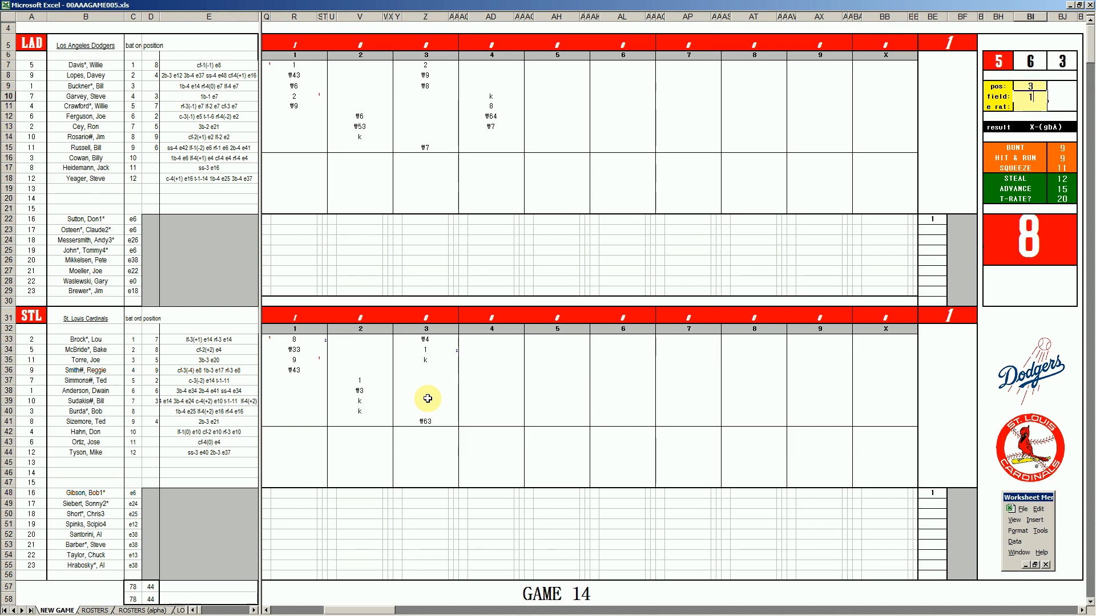
key("Return")
type("7")
key("Return")
Record the Cardinals' fourth-inning results as ₩33, 1, 1 and ₩5 in AD36:AD39
left_click(491, 370)
type("#3")
key("Return")
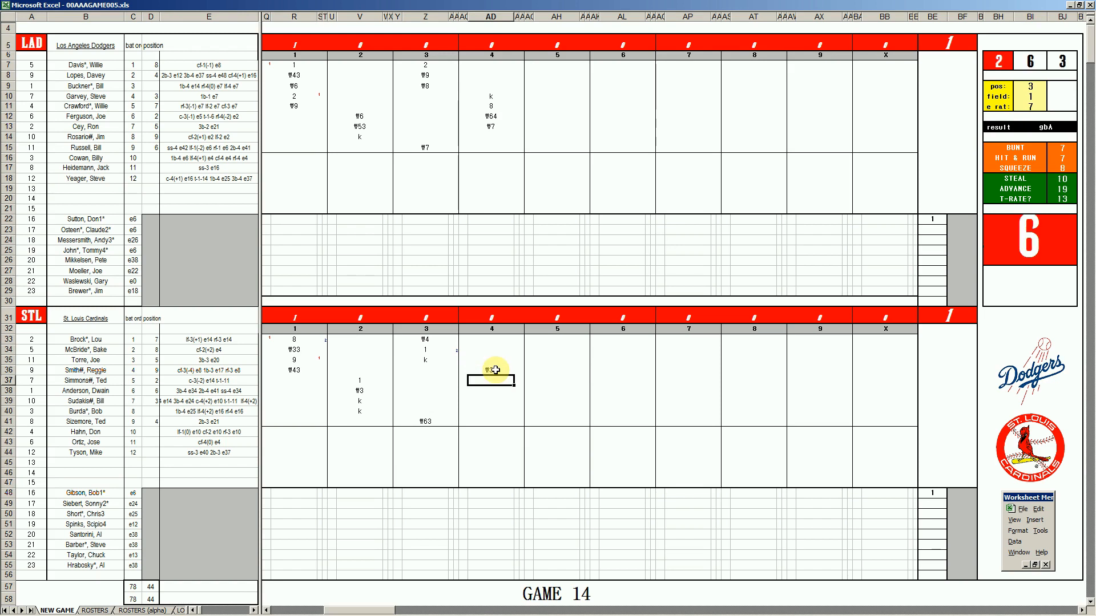
type("1")
key("Return")
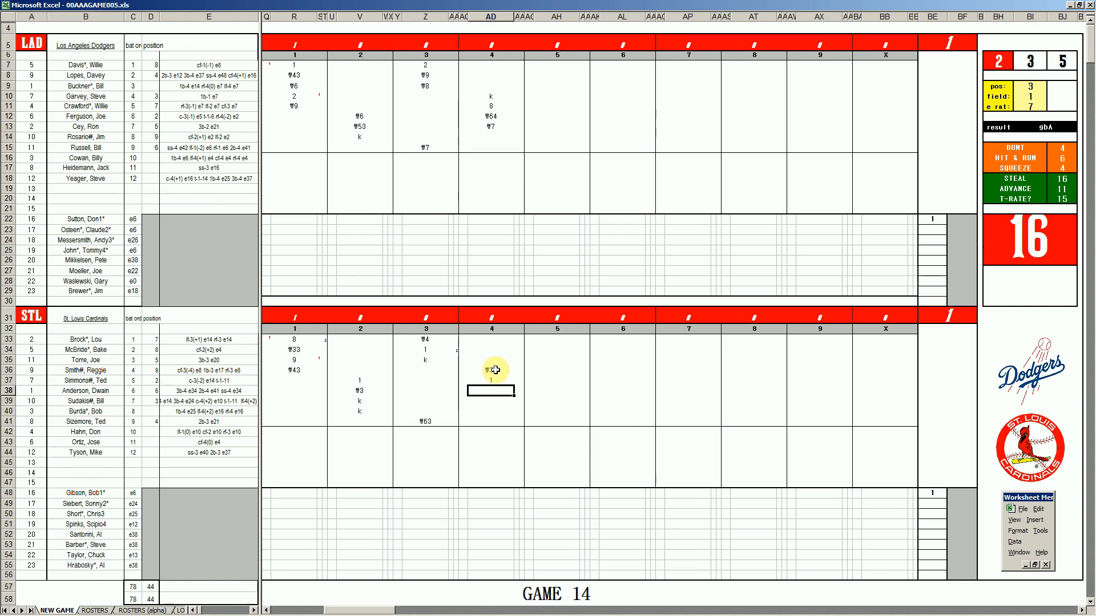
type("1")
key("Return")
type("#5")
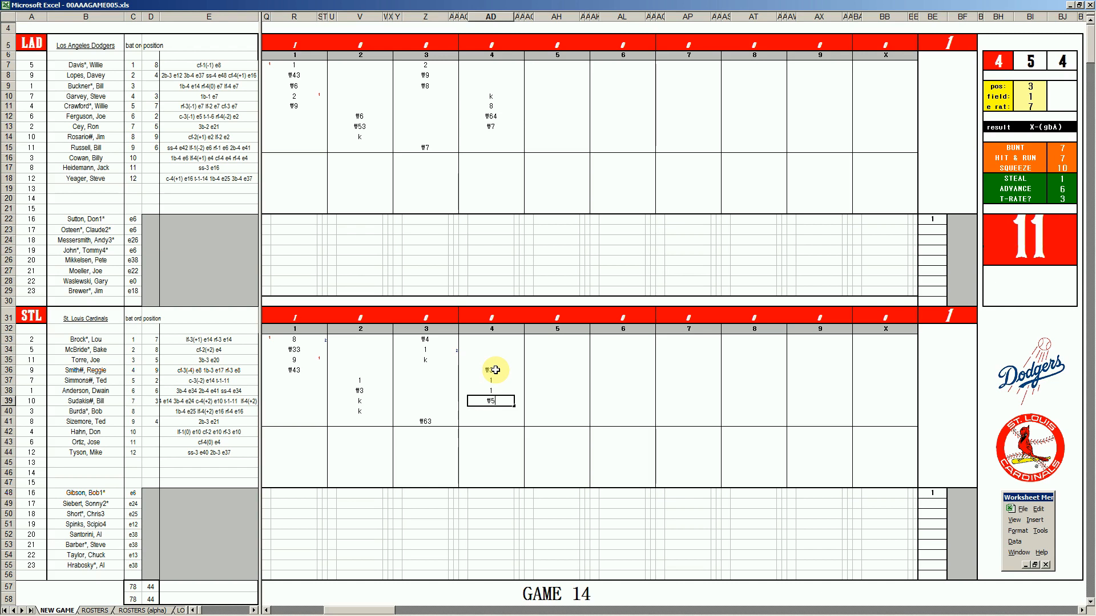
key("Return")
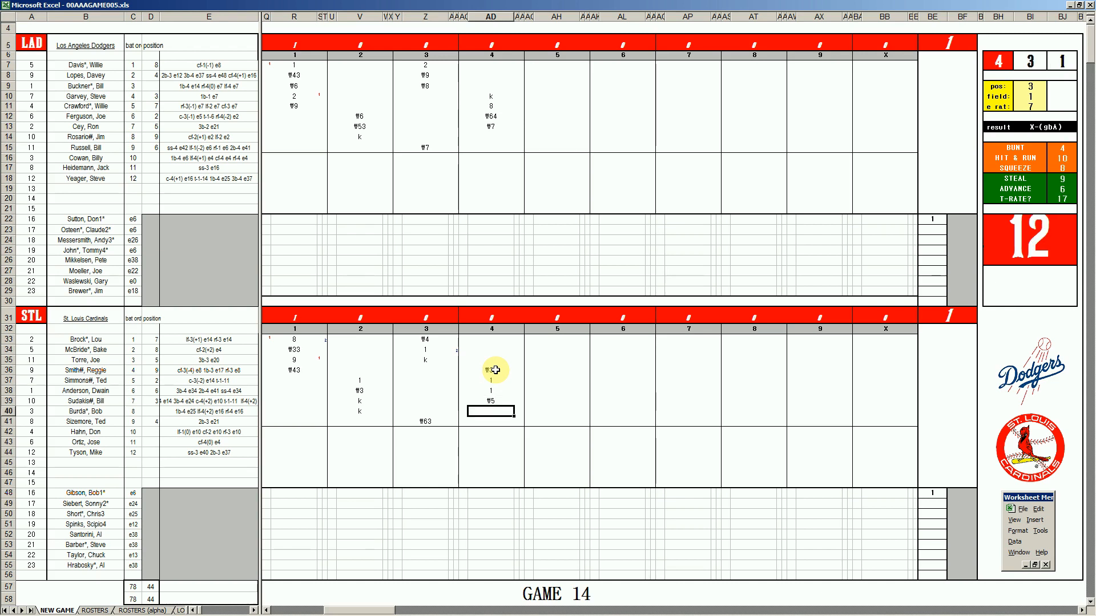
Set the fielding result lookup to position 8 and error rating 8, keeping the fielding rating
key("ctrl+q")
type("8")
key("Return")
key("Return")
type("8")
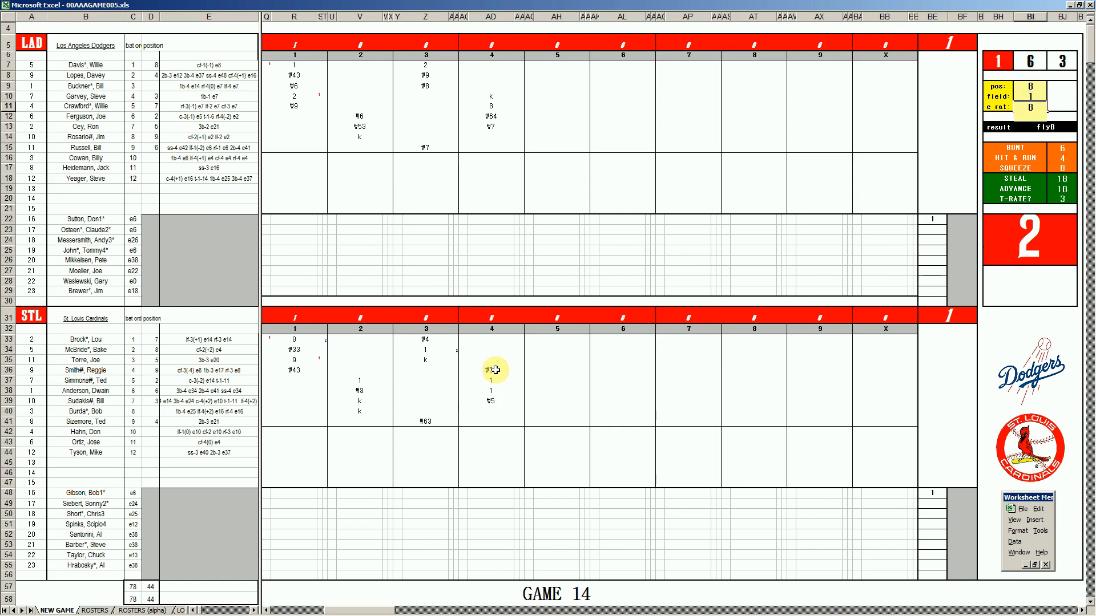
key("Return")
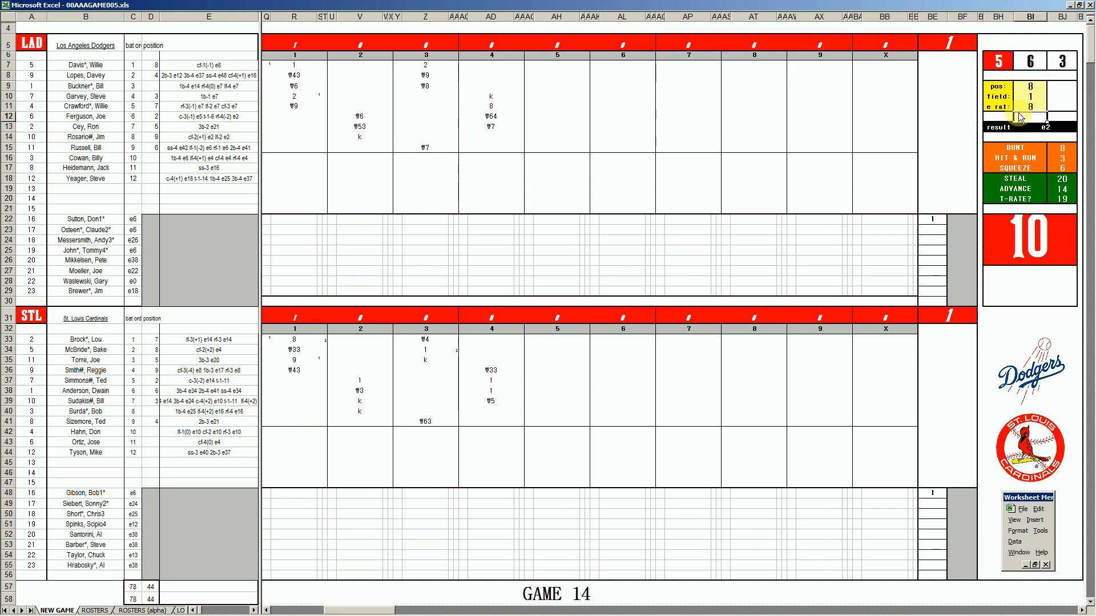
Record the eighth Cardinals batter's fourth-inning result as 2e8 in AD40 and mark the run scored in the narrow cell before AD37
left_click(491, 411)
type("2e8")
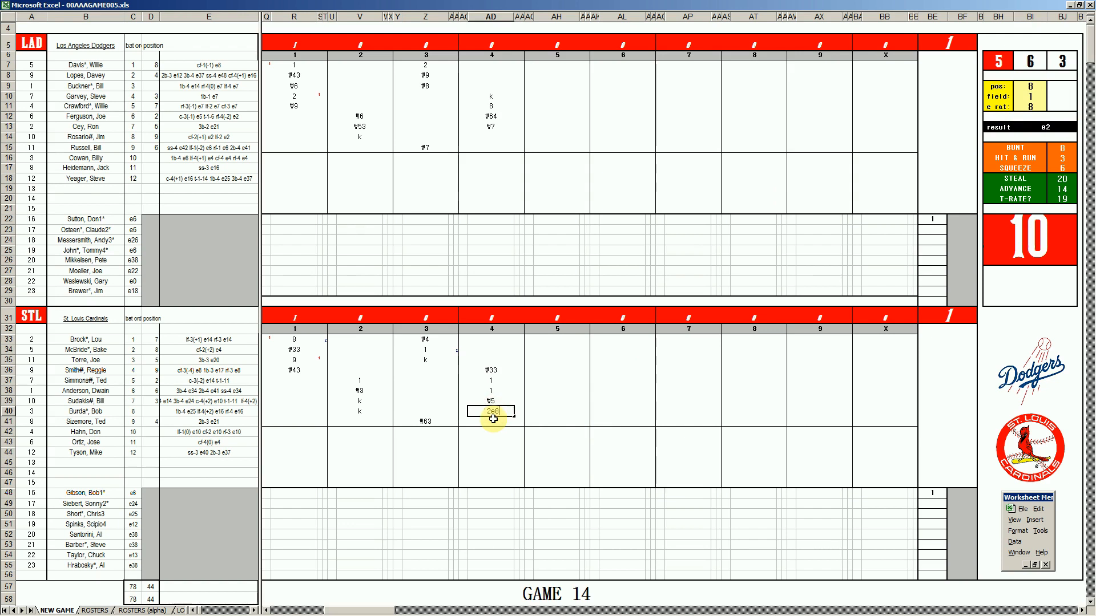
key("Up")
key("Up")
key("Up")
key("Left")
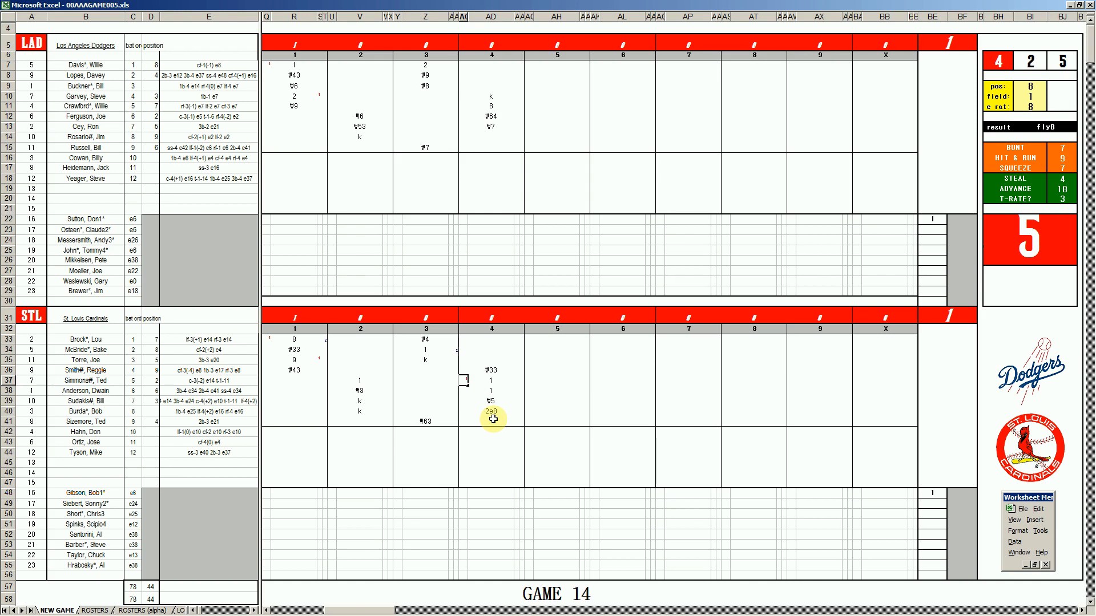
Set the fielding result lookup to position 6 and fielding rating 4 for the ninth Cardinals batter's play
left_click(493, 420)
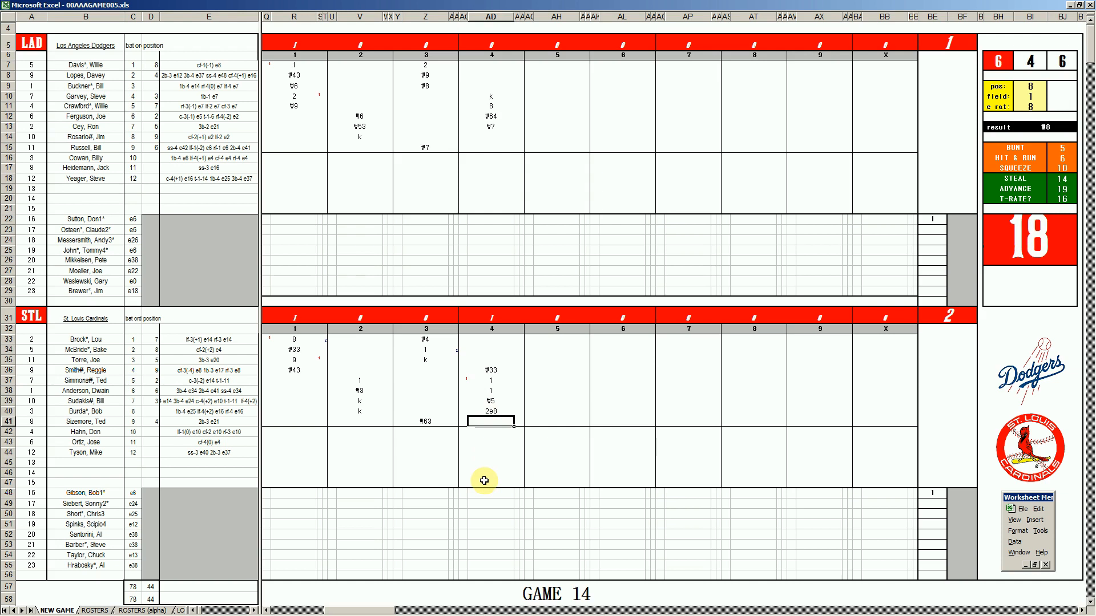
key("ctrl+f")
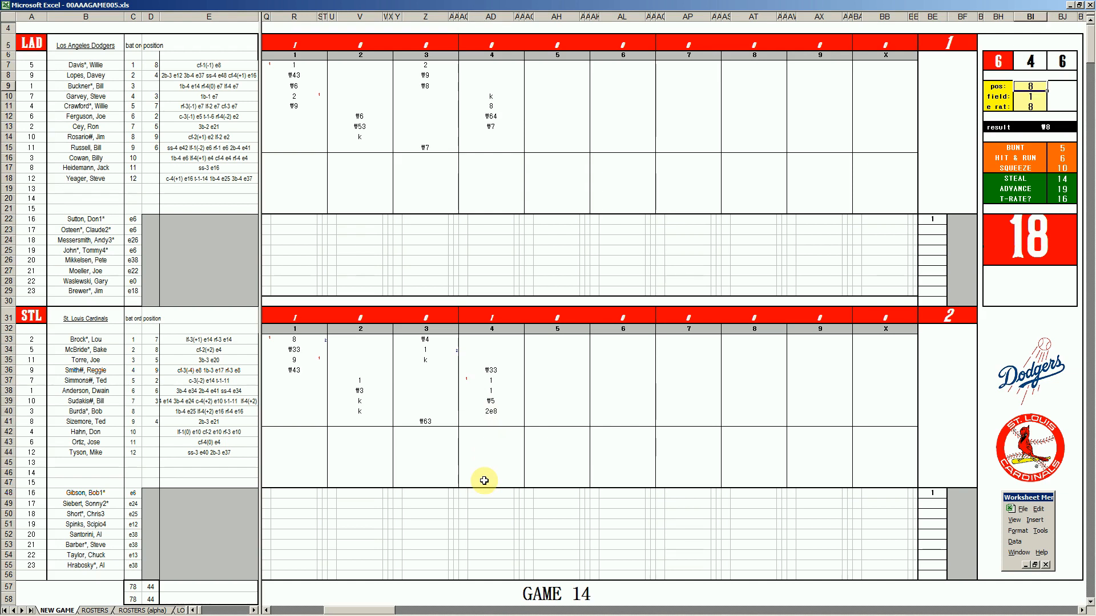
type("6")
key("Return")
type("4")
key("Return")
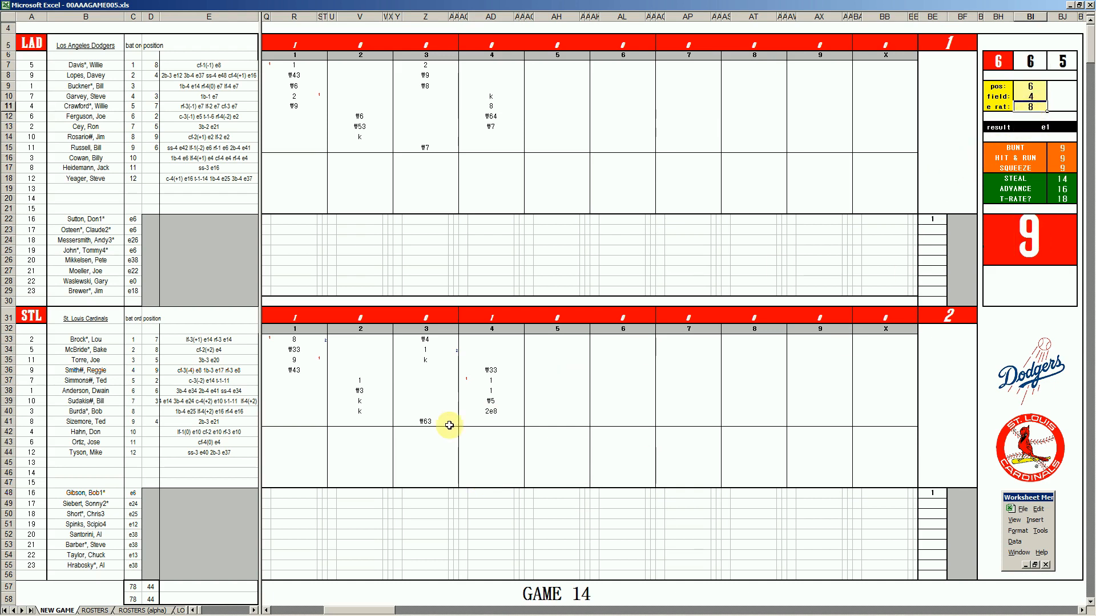
Record the Cardinals' fourth-inning results as e6 in AD41 and ₩33 in AD33, marking a run as 1 in the narrow cell before AD38
left_click(492, 421)
type("e1")
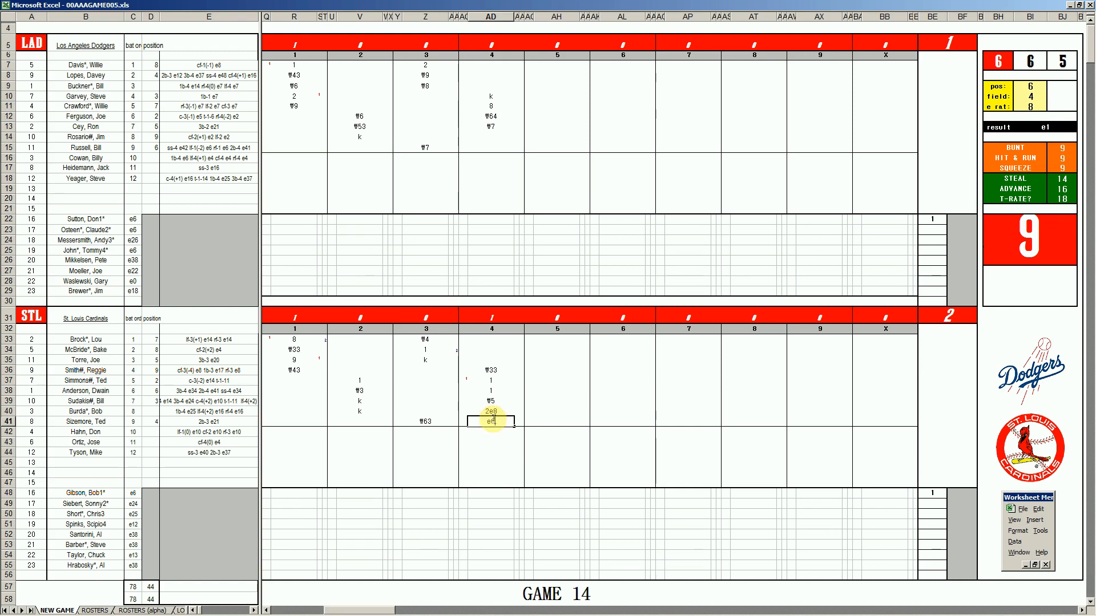
key("Up")
key("Up")
key("Up")
key("Left")
type("1")
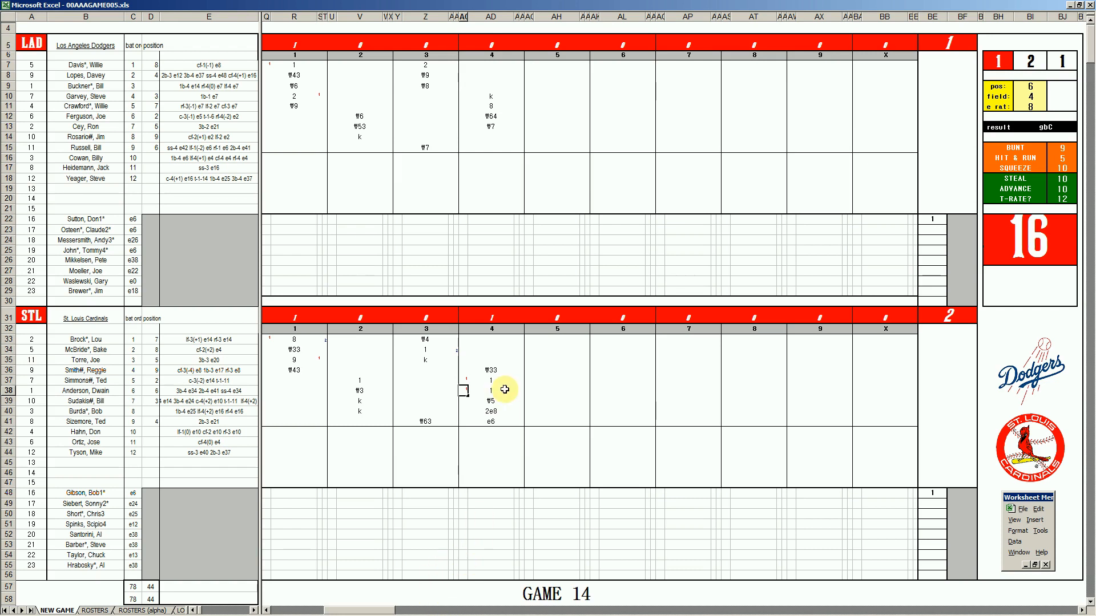
left_click(493, 339)
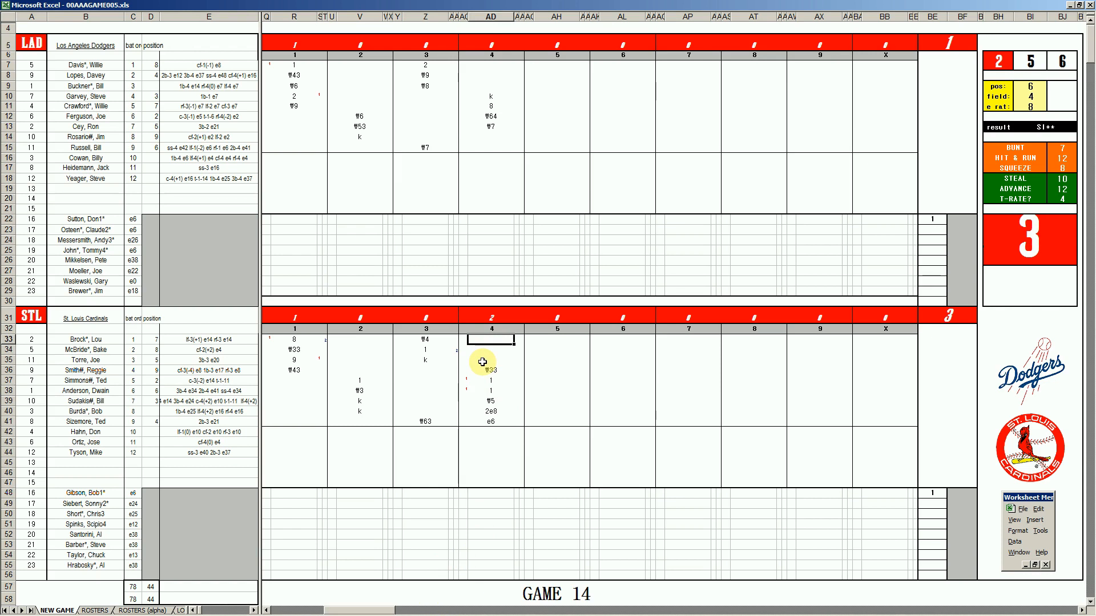
type("#33")
Record the eighth Dodgers batter's fifth-inning result as 8 in AH14 and enter s in the first Dodgers pitcher's row at AH22
left_click(547, 139)
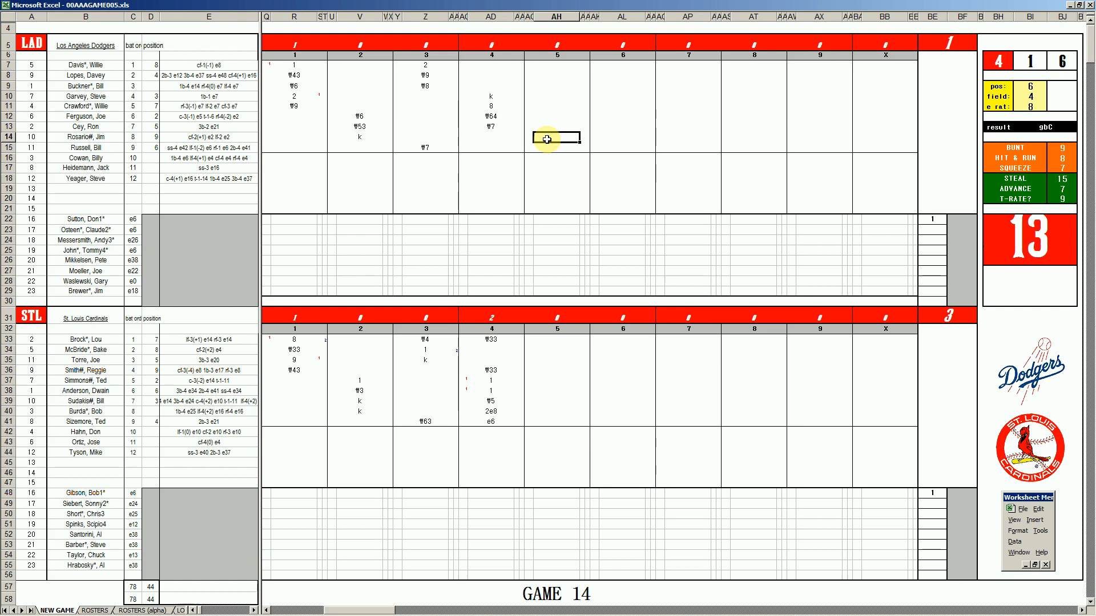
type("8")
key("Return")
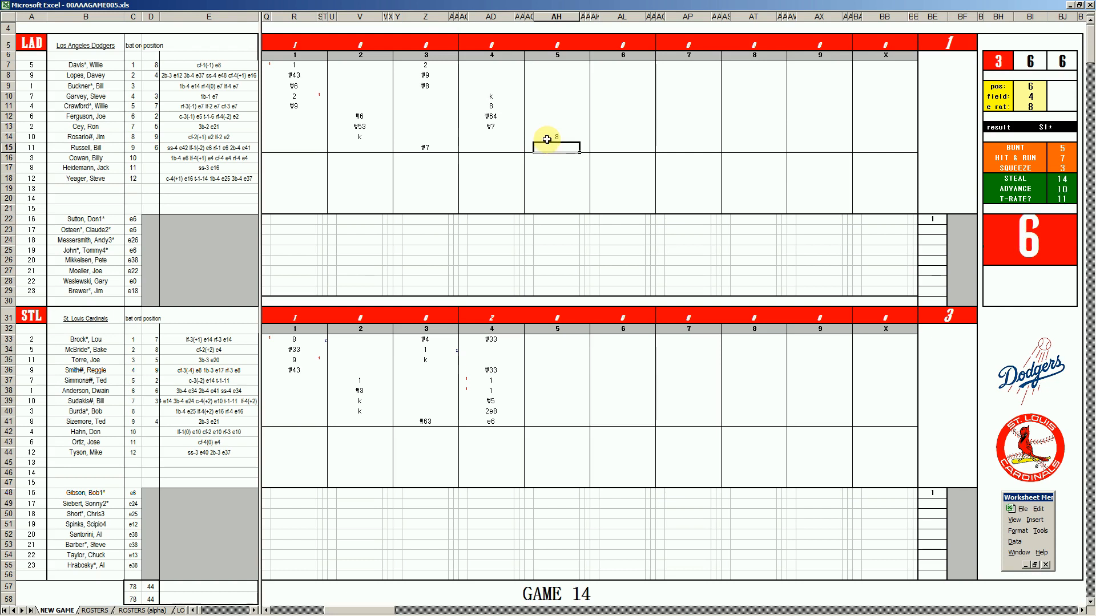
key("Down")
key("Down")
key("Down")
key("Down")
key("Down")
key("Down")
key("Down")
type("s")
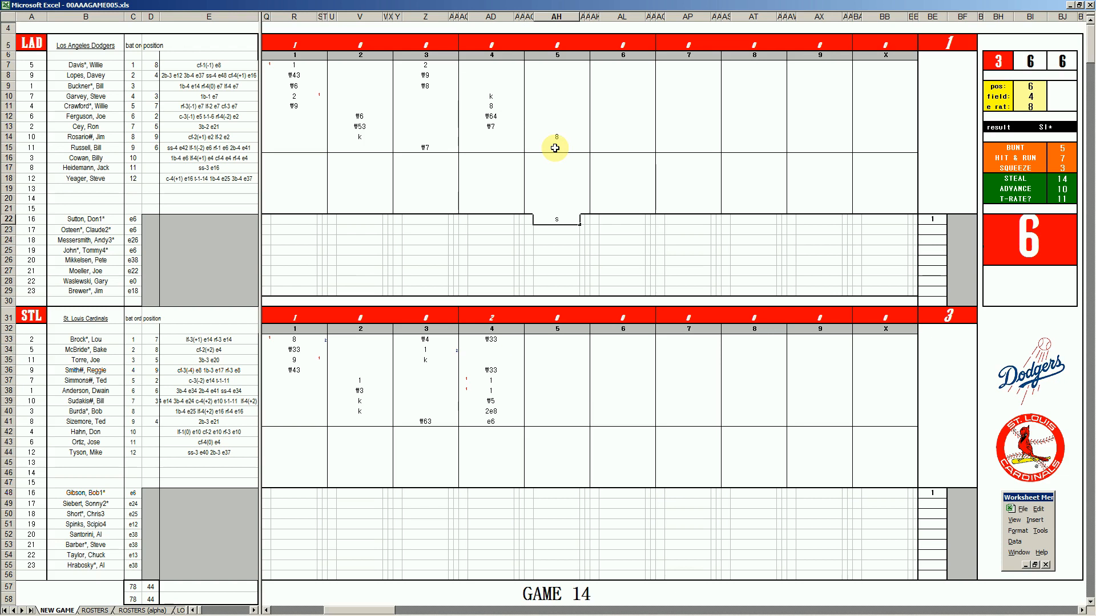
Record the ninth Dodgers batter's fifth-inning result as k in AH15 and go to the leadoff batter's cell AH7
left_click(554, 148)
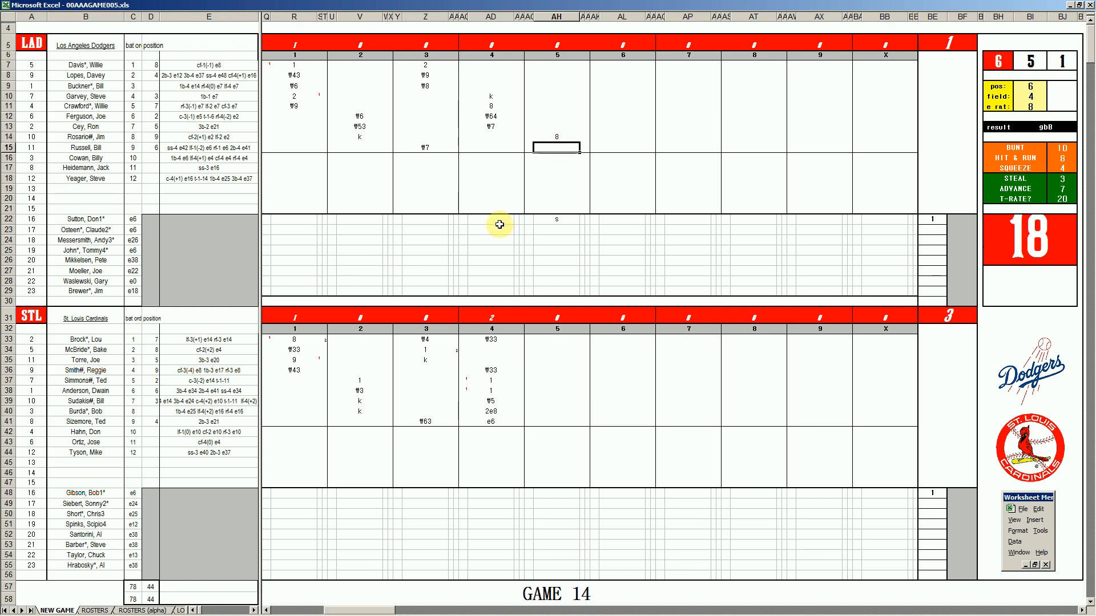
type("k")
key("Up")
key("Up")
key("Up")
key("Up")
key("Up")
key("Up")
key("Up")
key("Up")
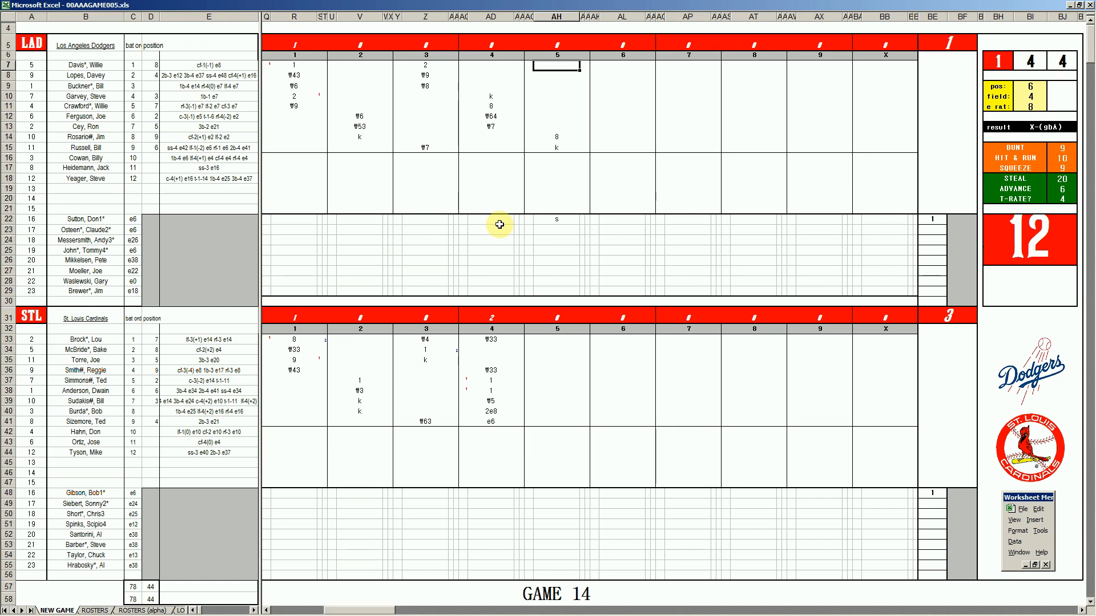
Record the leadoff Dodgers batter's fifth-inning result as ₩4 in AH7
type("#4")
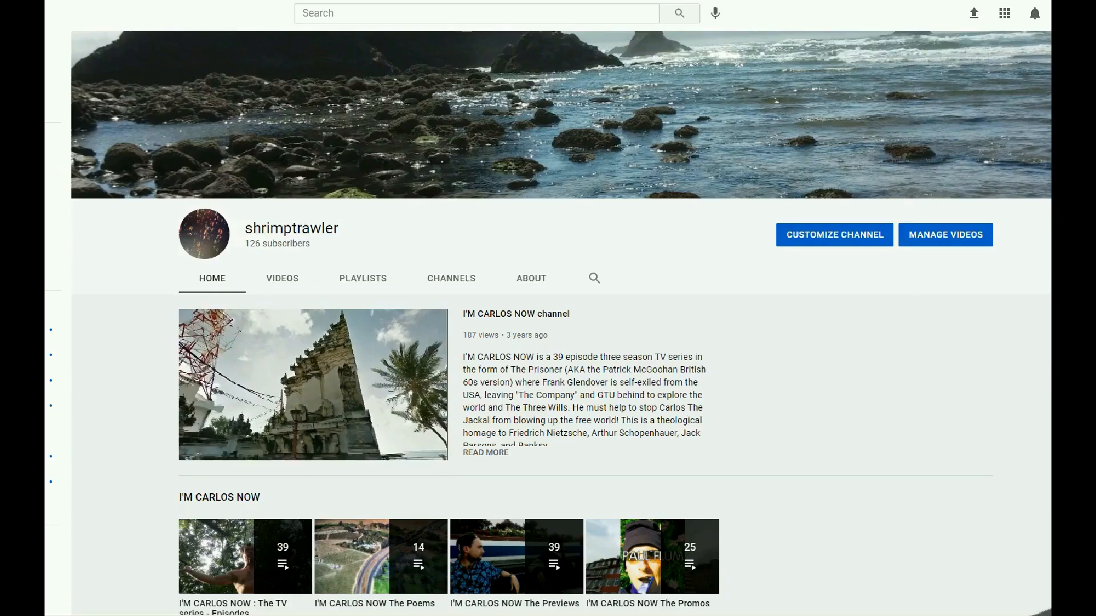
scroll(548, 319, "down", 4)
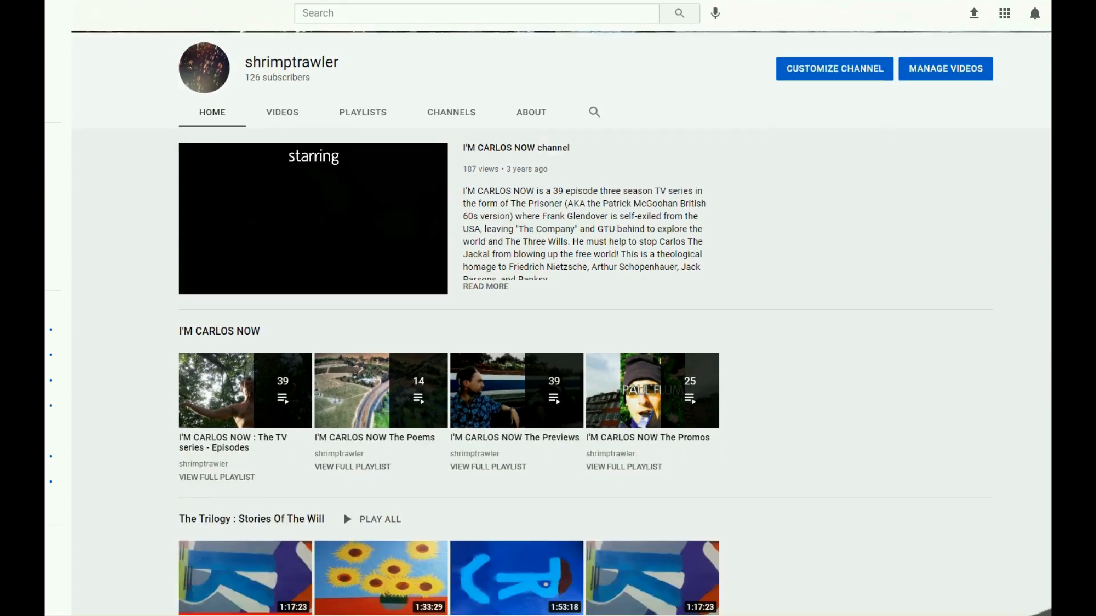
scroll(548, 319, "down", 4)
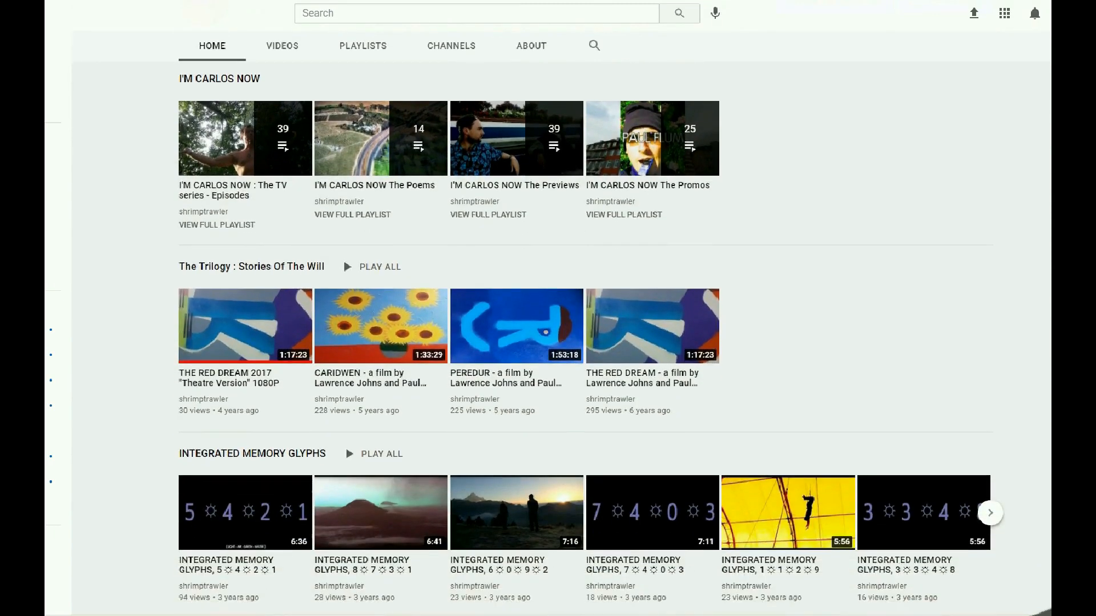
scroll(548, 319, "down", 2)
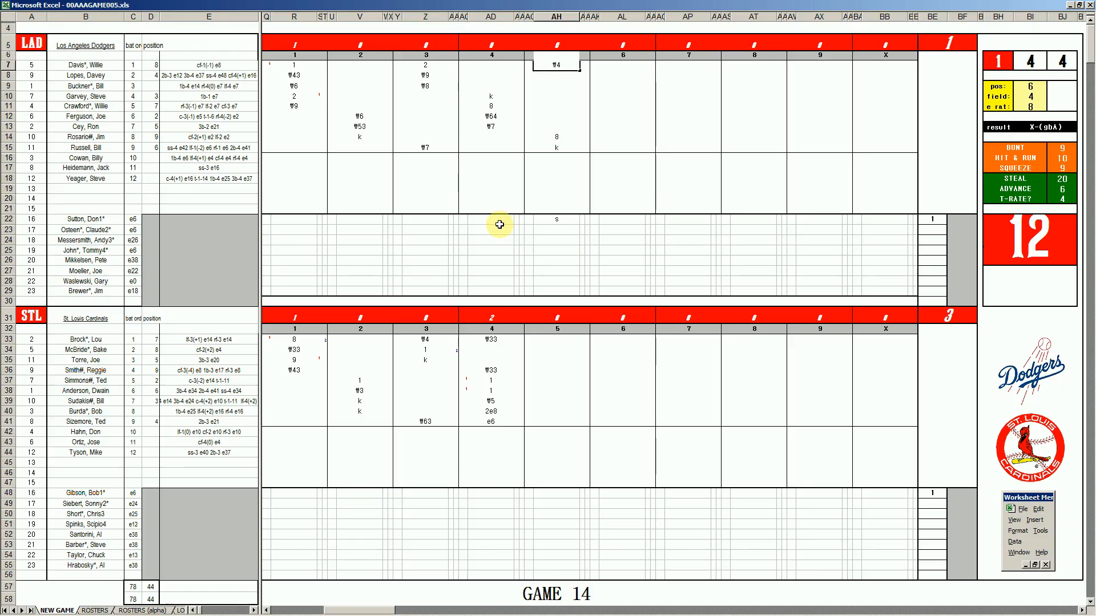
Record the second and third Cardinals batters' fifth-inning results as ₩5 in AH34 and 2 in AH35
left_click(538, 351)
key("Up")
key("Down")
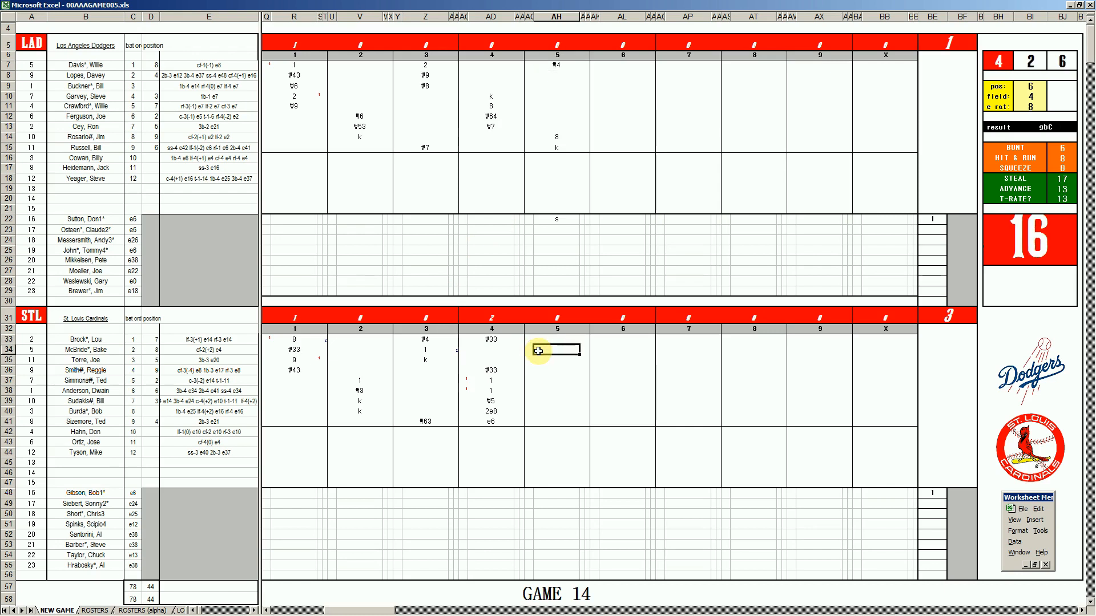
type("#5")
key("Return")
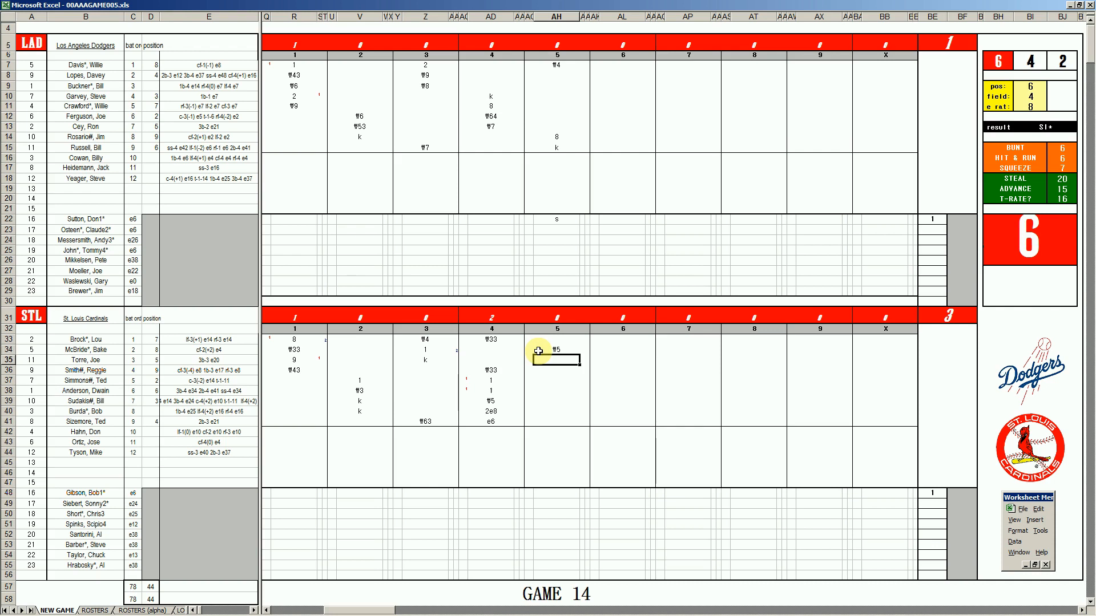
type("2")
key("Return")
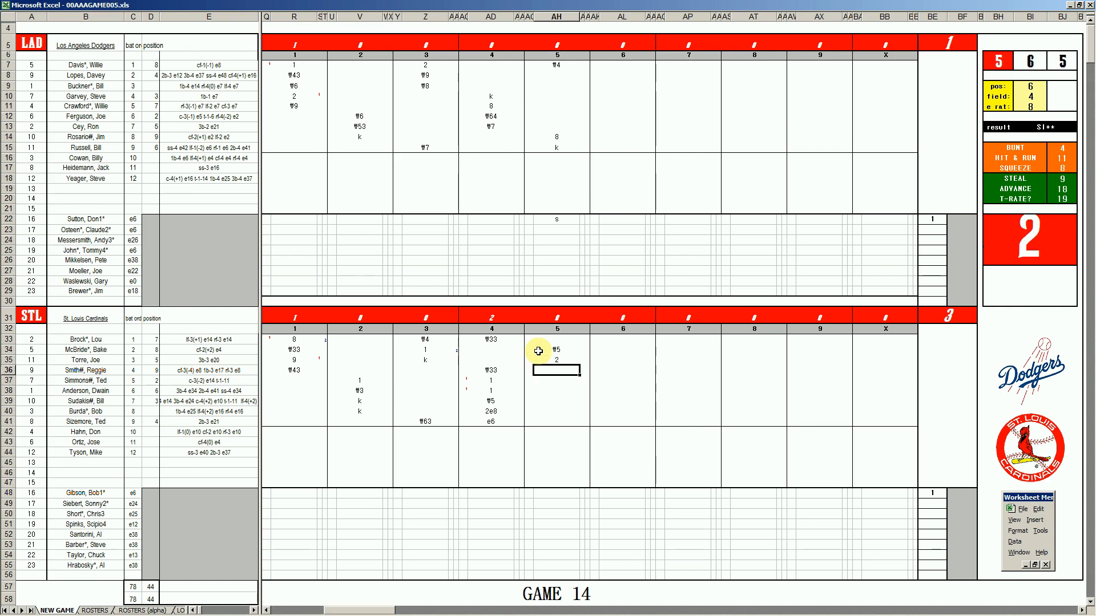
Record the fourth, fifth and sixth Cardinals batters' fifth-inning results as 8 in AH36, ₩9 in AH37 and k in AH38
type("8")
key("Return")
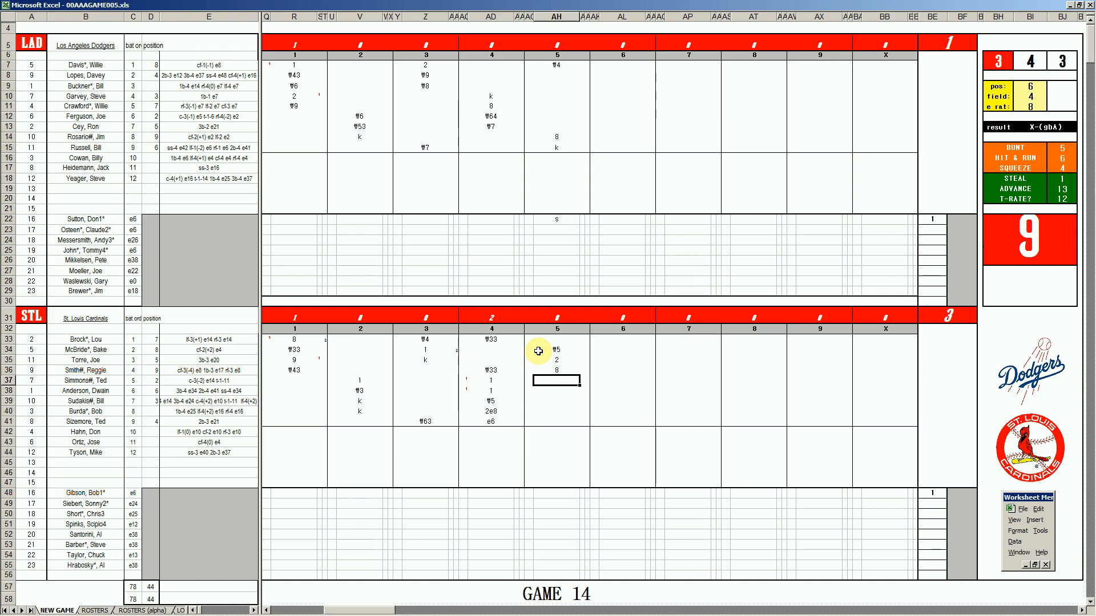
type("\\9")
key("Return")
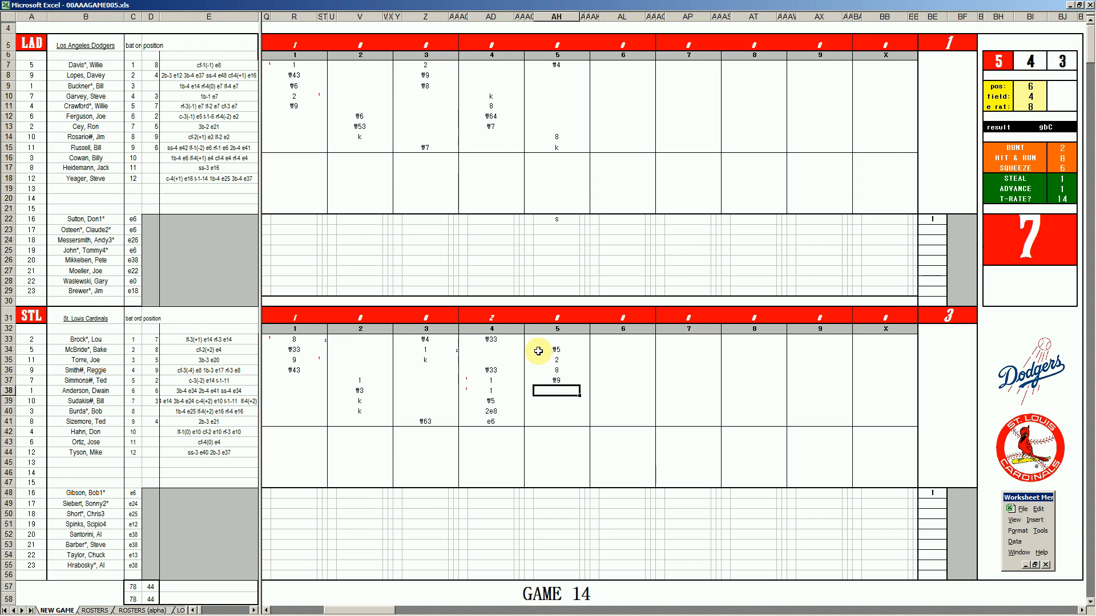
type("k")
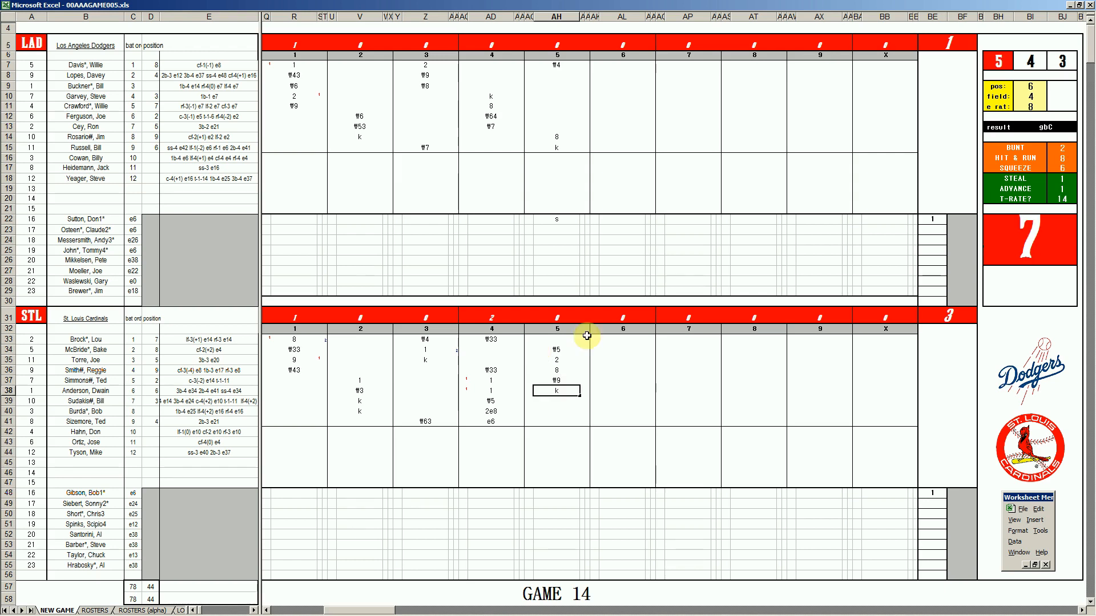
Record the Dodgers' sixth-inning results as k in AL8, ₩63 in AL9 and ₩8 in AL10
left_click(615, 72)
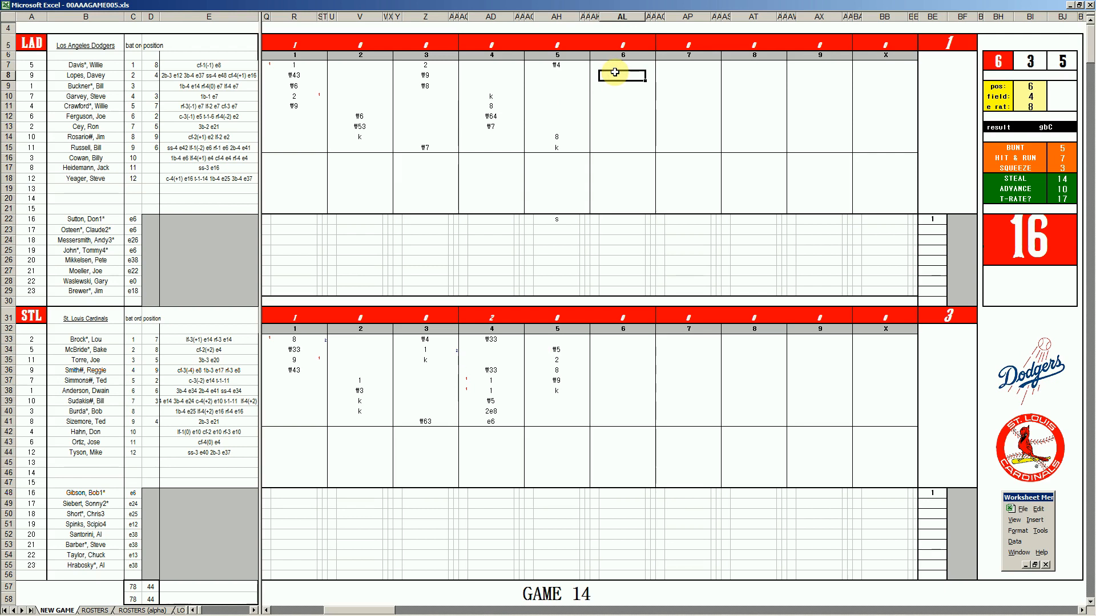
type("k")
key("Return")
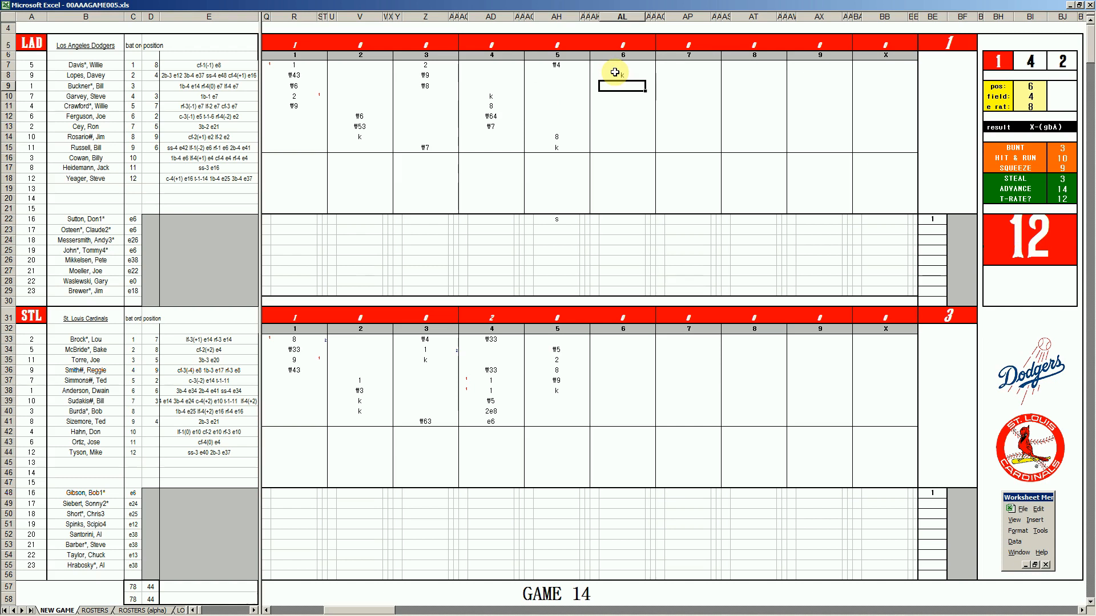
type("#63")
key("Return")
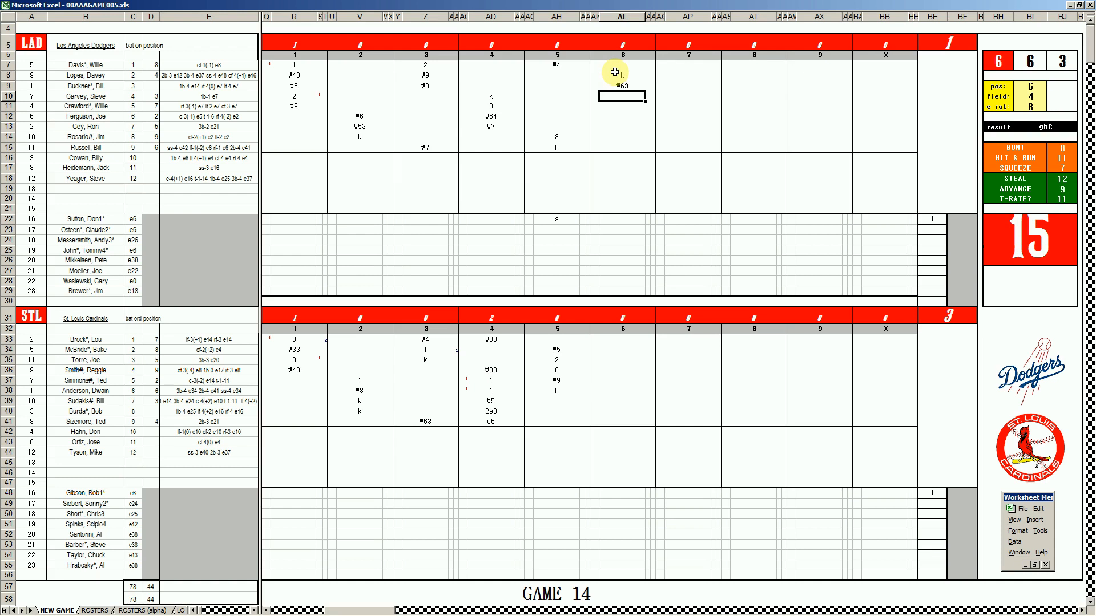
type("#8")
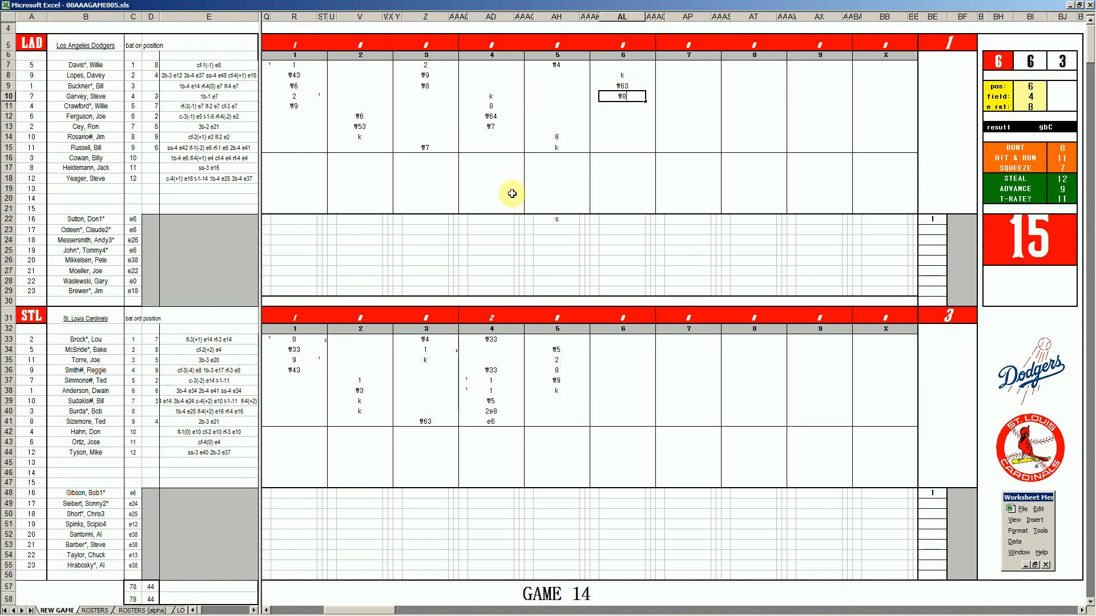
Record the seventh and eighth Cardinals batters' sixth-inning results as k in both AL39 and AL40
left_click(616, 403)
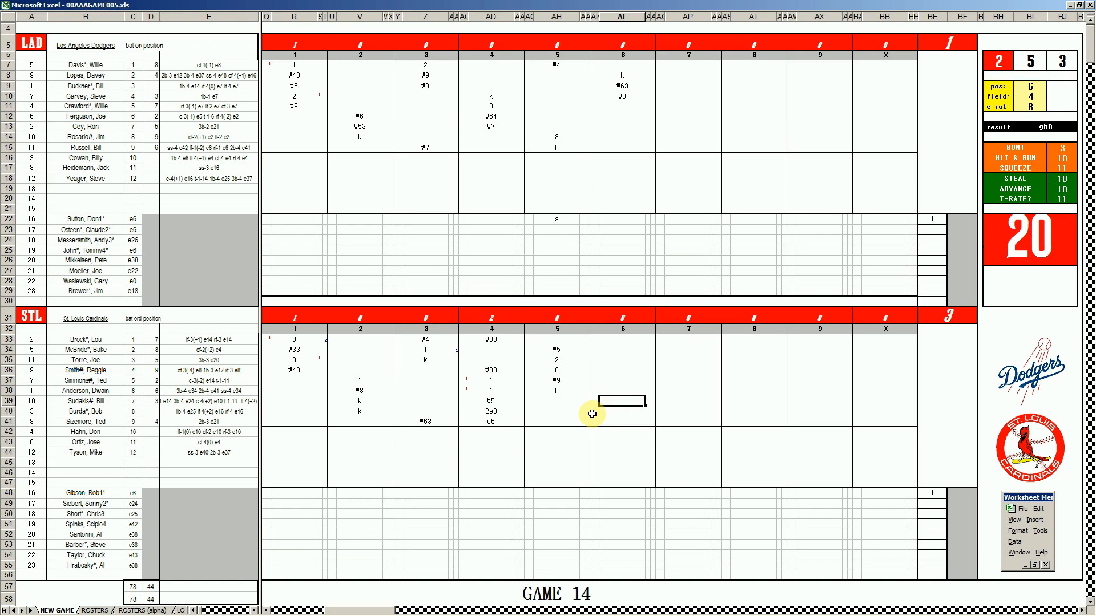
type("k")
key("Return")
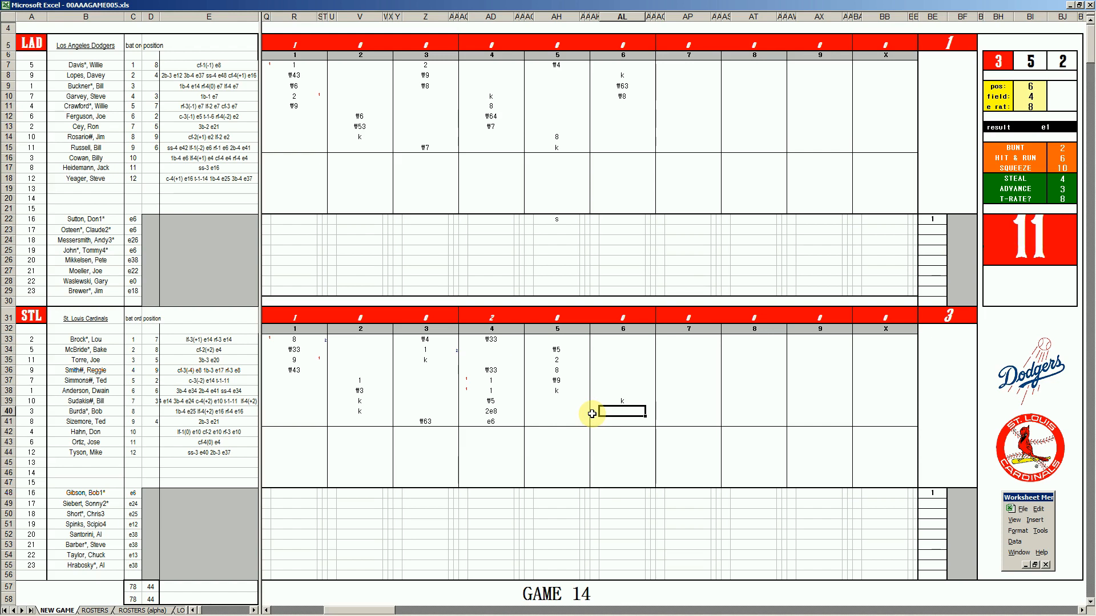
type("k")
key("Return")
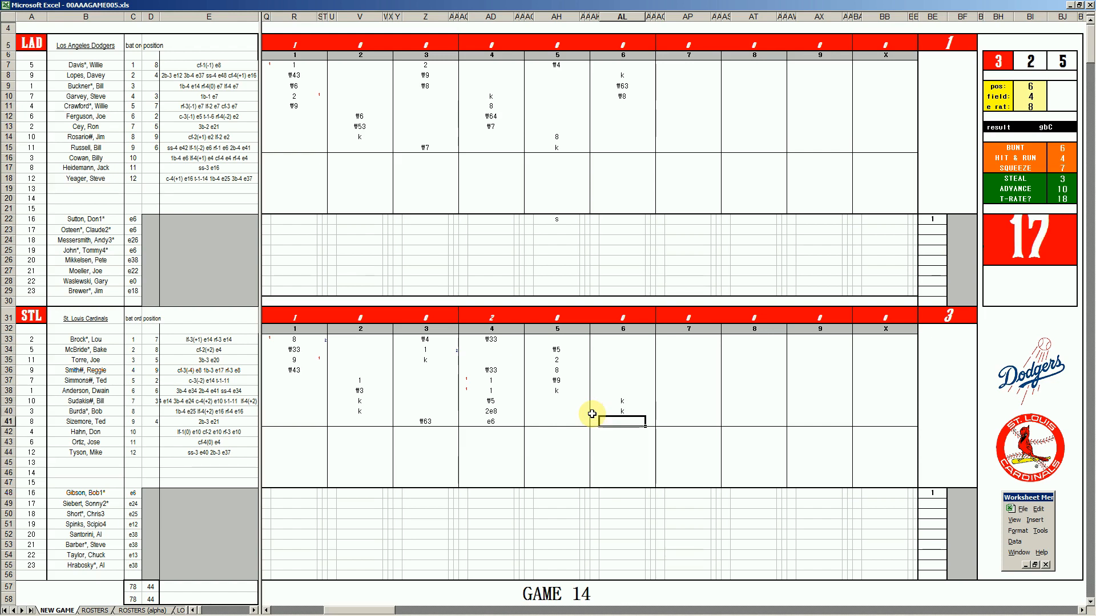
Continue the Cardinals' sixth inning with 1 in AL41, 8 for the leadoff batter in AL33 and ₩36 in AL34
type("1")
key("Return")
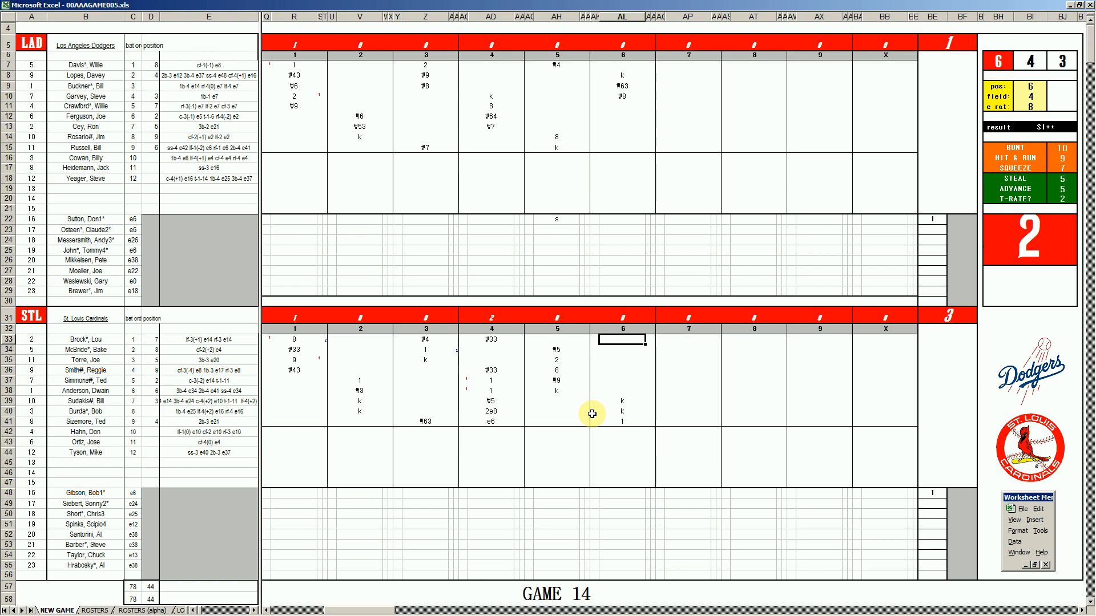
type("8")
key("Return")
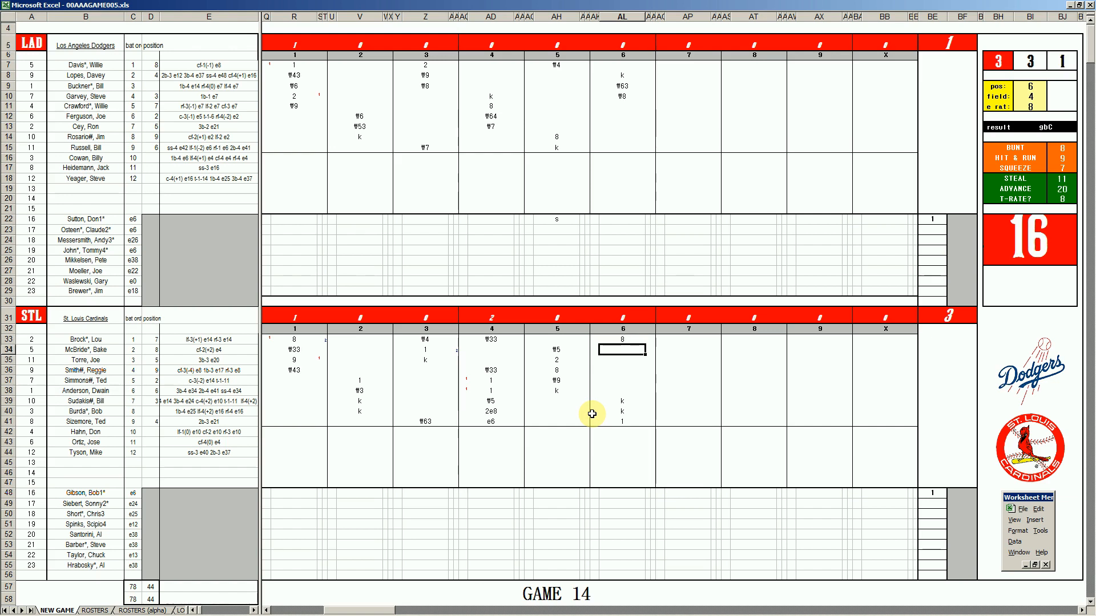
type("#36")
Record the fifth and sixth Dodgers batters' seventh-inning results as 8 in AP11 and k in AP12
left_click(685, 107)
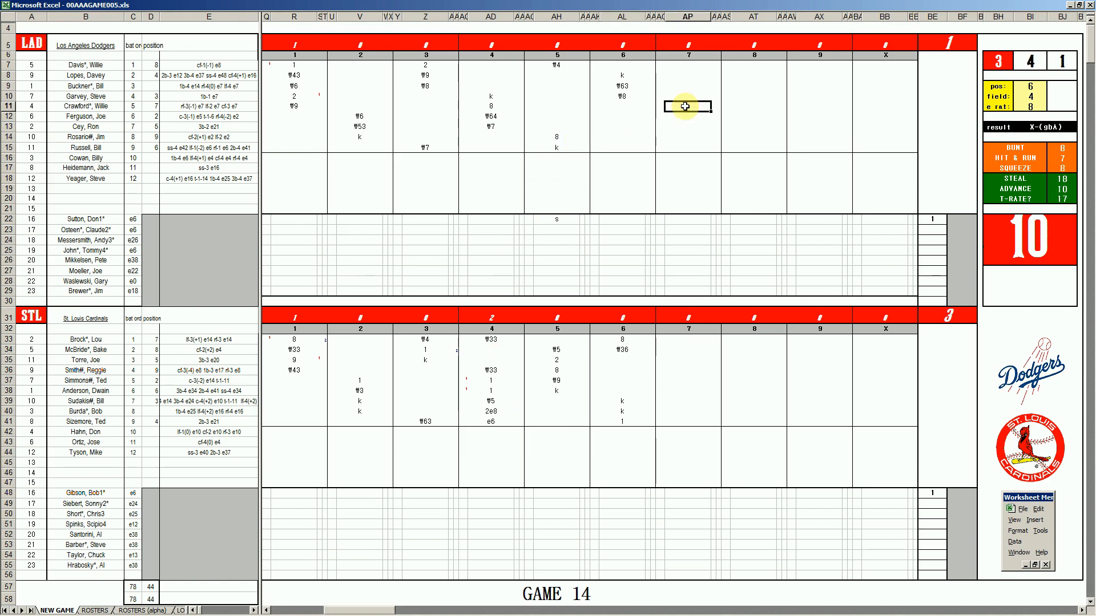
type("8")
key("Return")
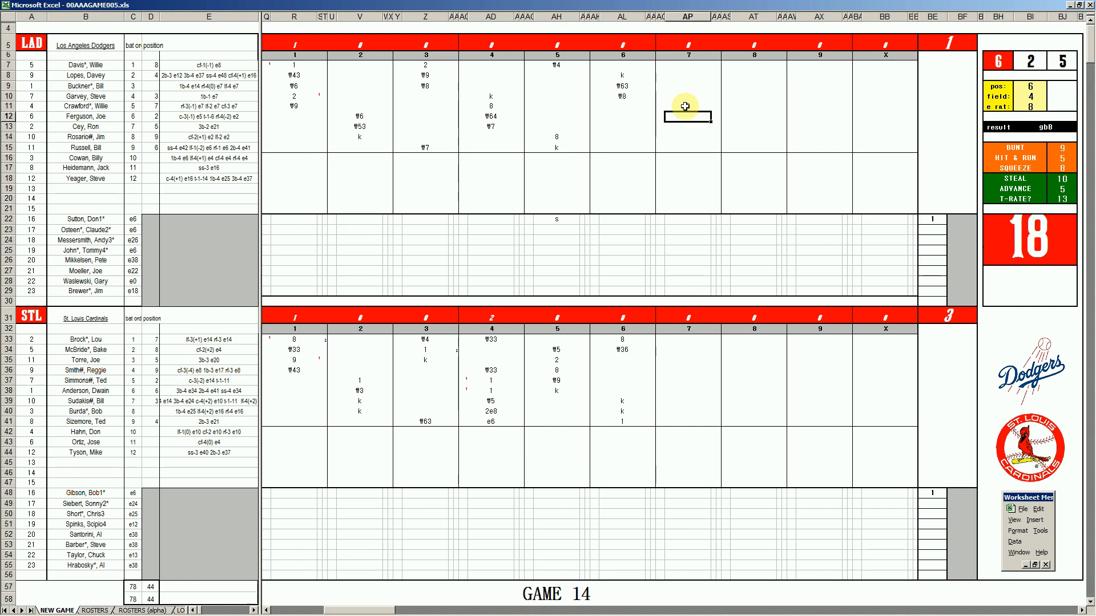
type("k")
key("Return")
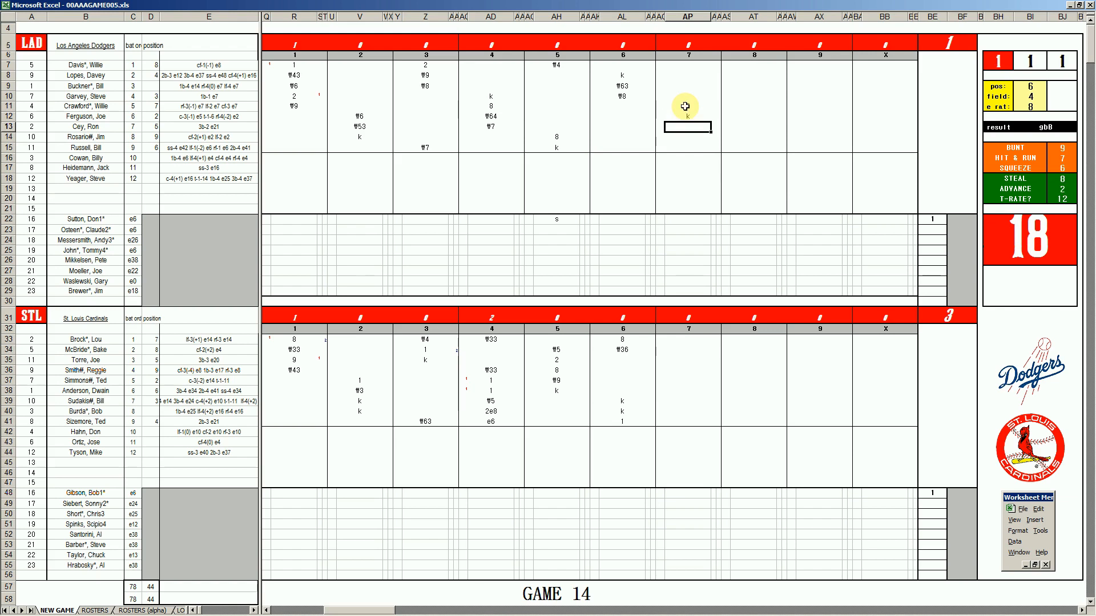
Record the remaining Dodgers seventh-inning results as ₩5 in AP13, 1 in AP14 and ₩43 in AP15
type("#5")
key("Return")
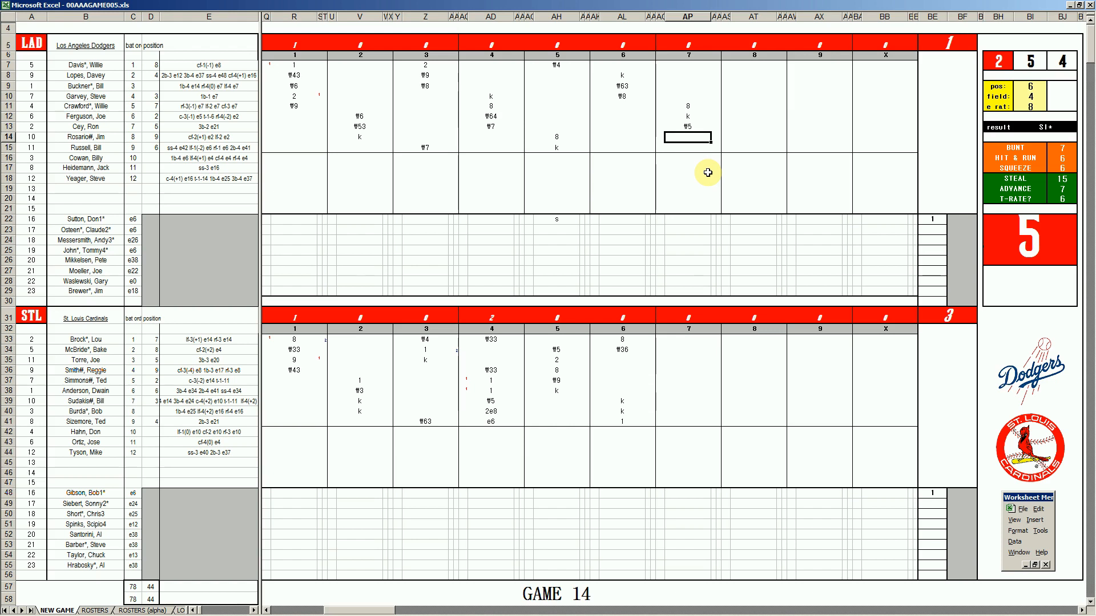
type("1")
key("Return")
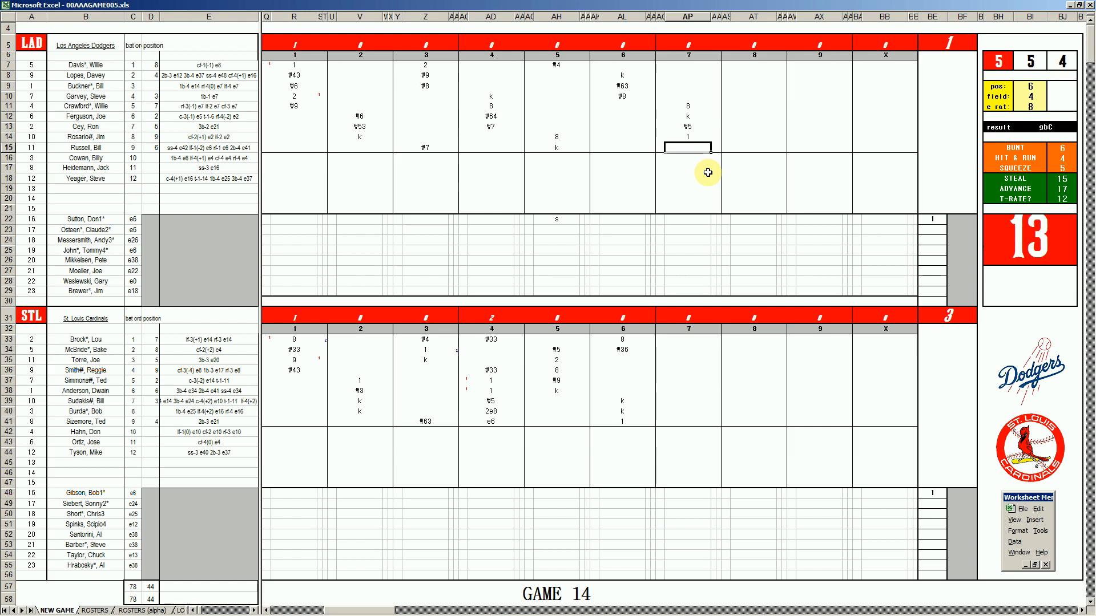
type("#43")
Switch to Spotify to examine the track list of the album A Black Man's Soul, and return to the Excel scoresheet
left_click(678, 612)
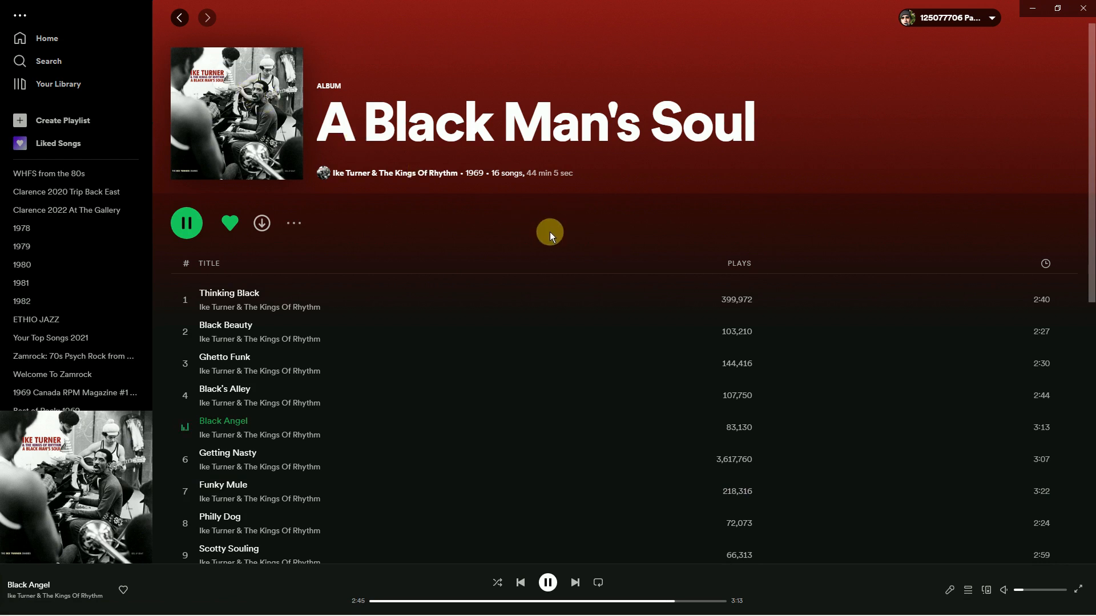
scroll(550, 232, "down", 3)
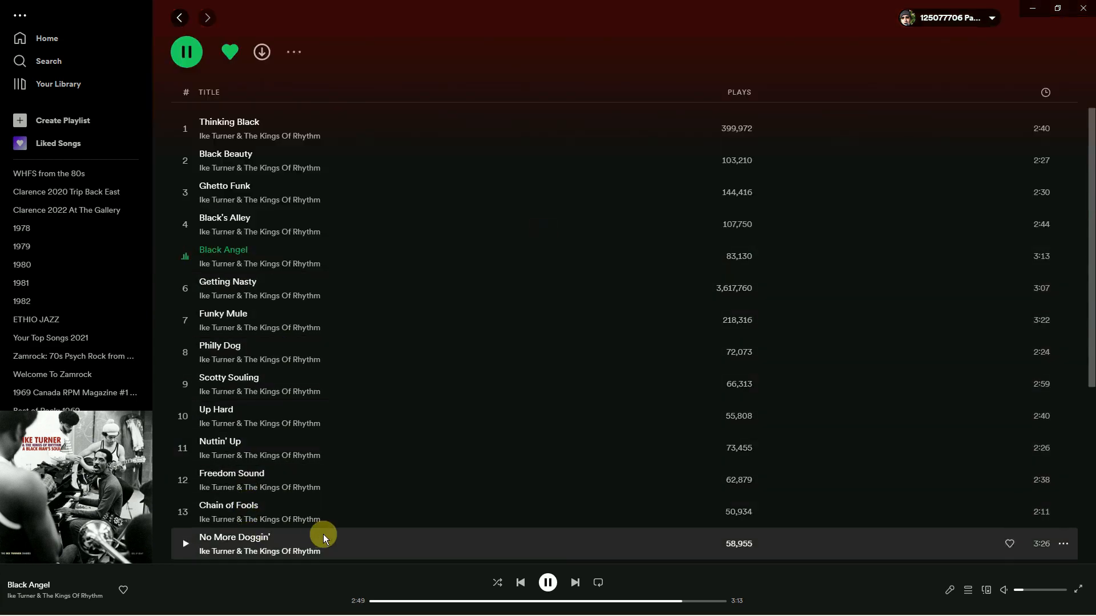
scroll(317, 535, "down", 2)
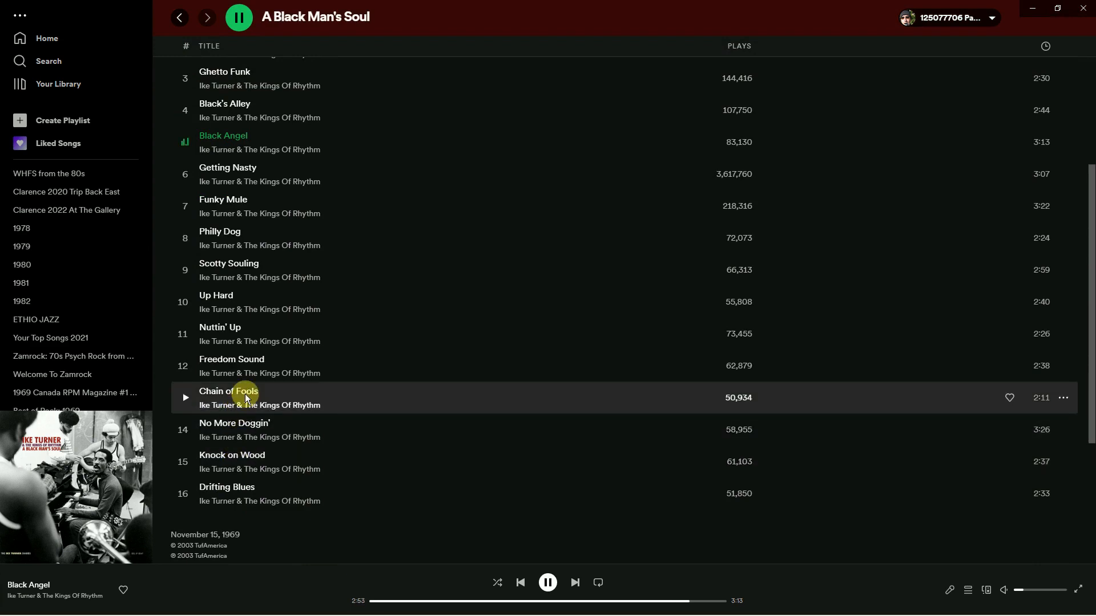
scroll(412, 292, "up", 5)
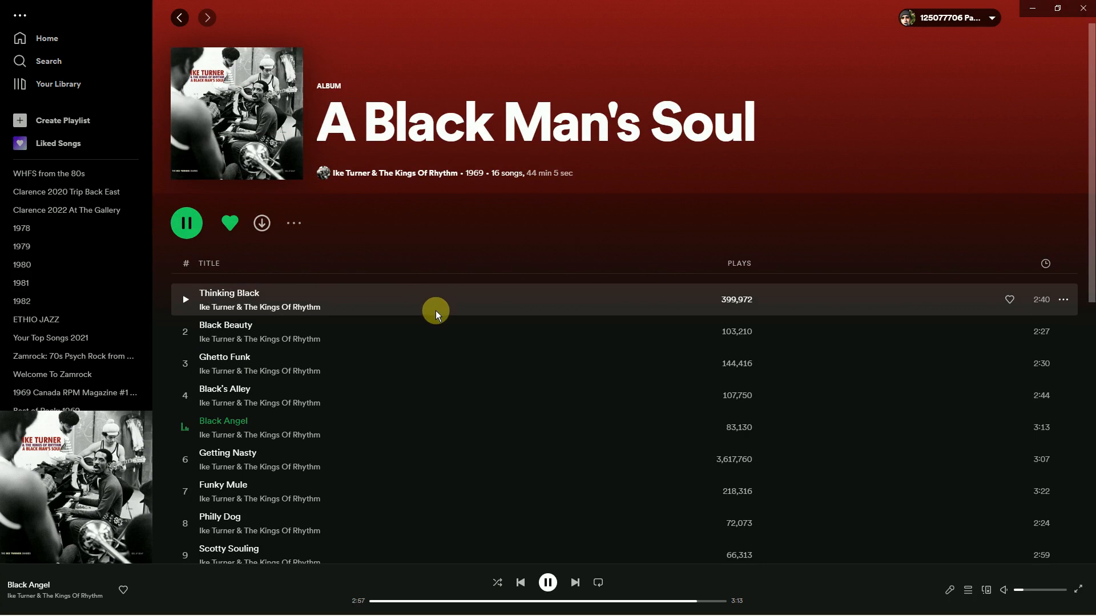
mouse_move(335, 615)
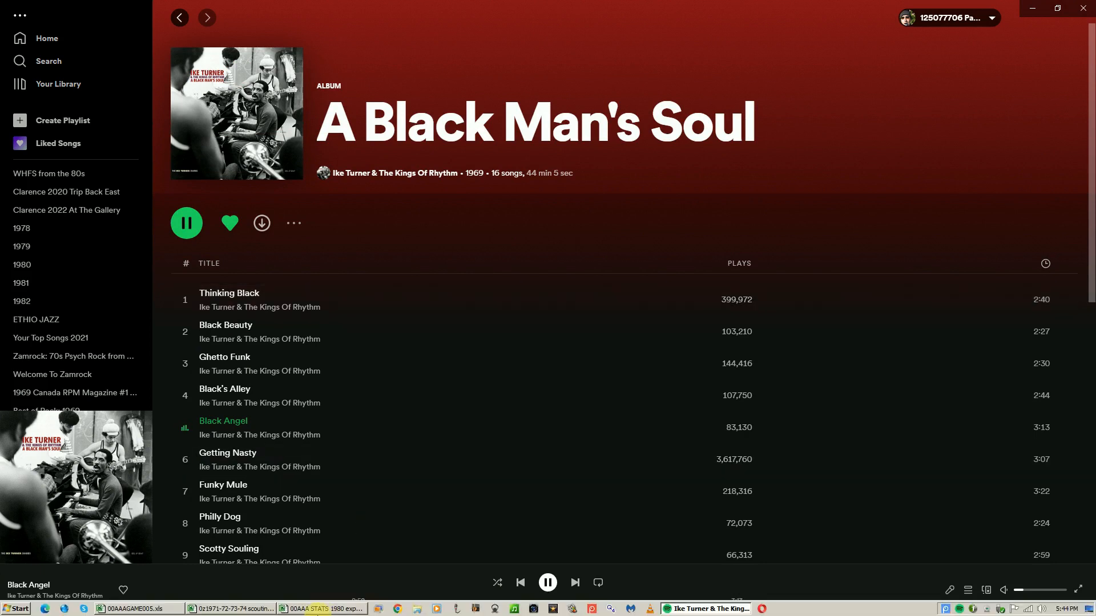
left_click(140, 609)
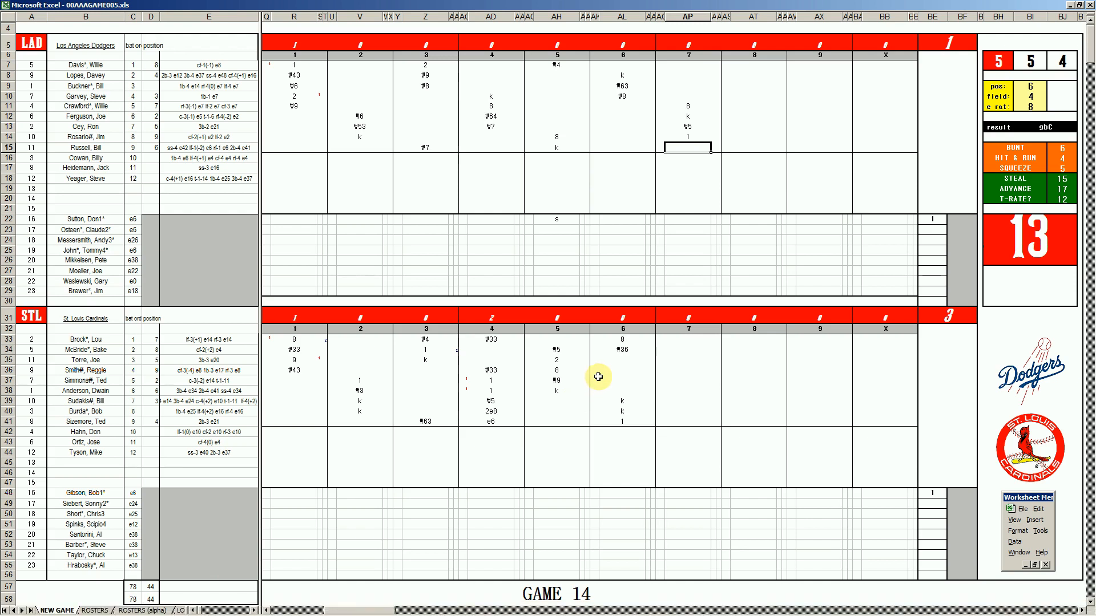
Record the third and fourth Cardinals batters' seventh-inning results as ₩43 in AP35 and ₩8 in AP36
left_click(676, 360)
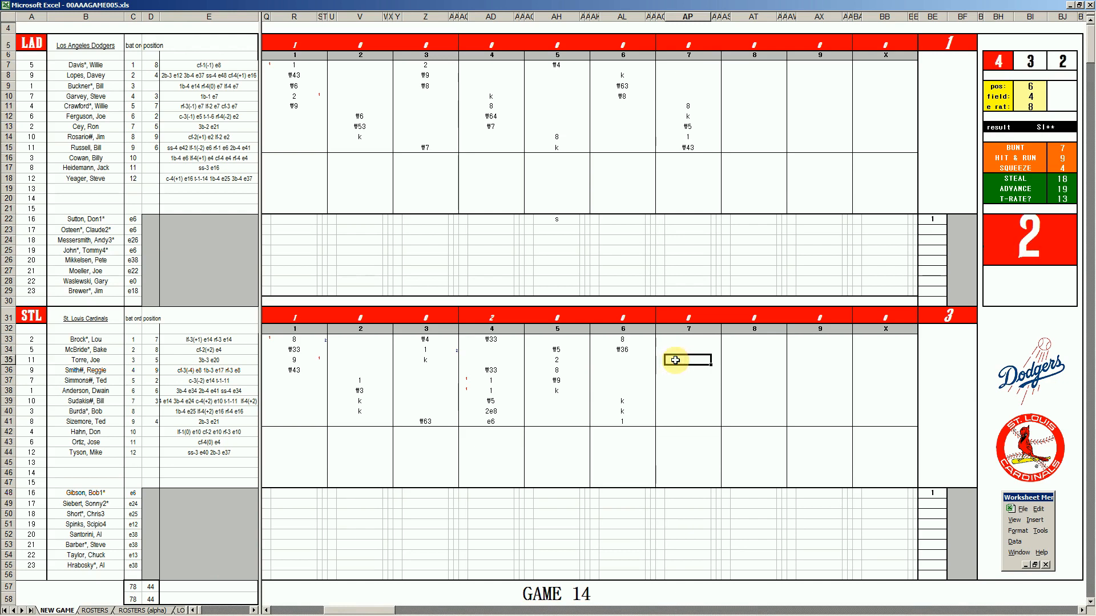
type("#43")
key("Return")
type("#8")
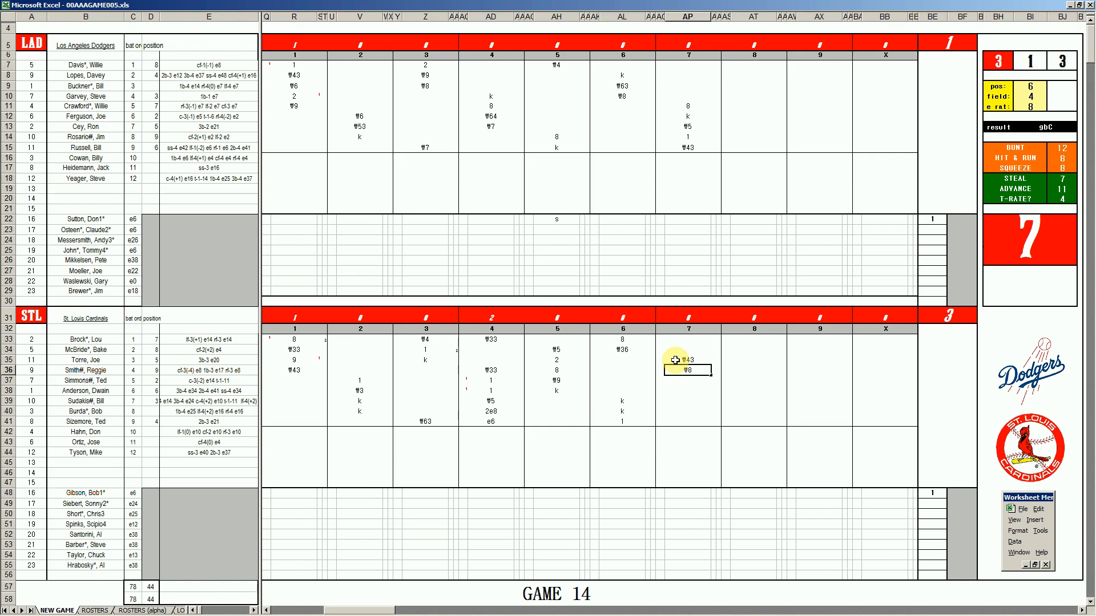
key("Return")
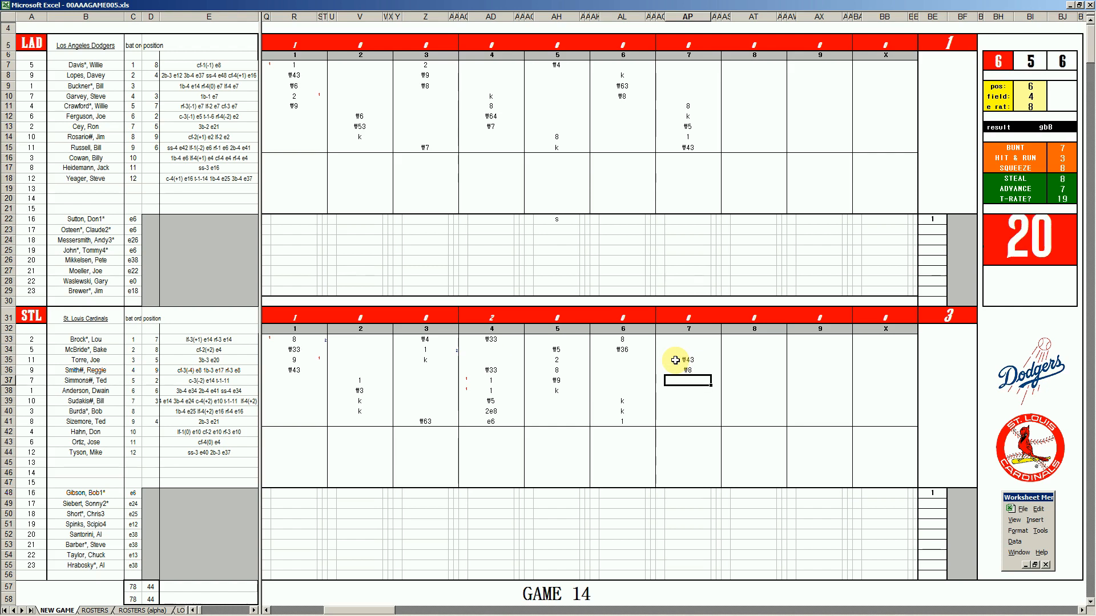
Look up the fielding result for position 4 with field rating 3 and error rating 12
key("ctrl+q")
type("4")
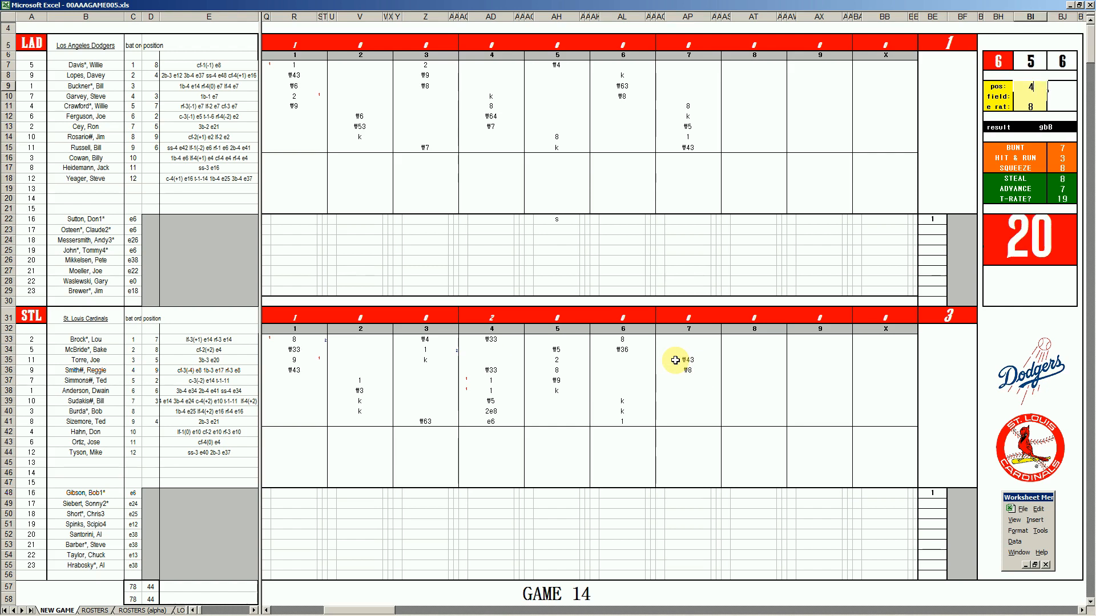
key("Return")
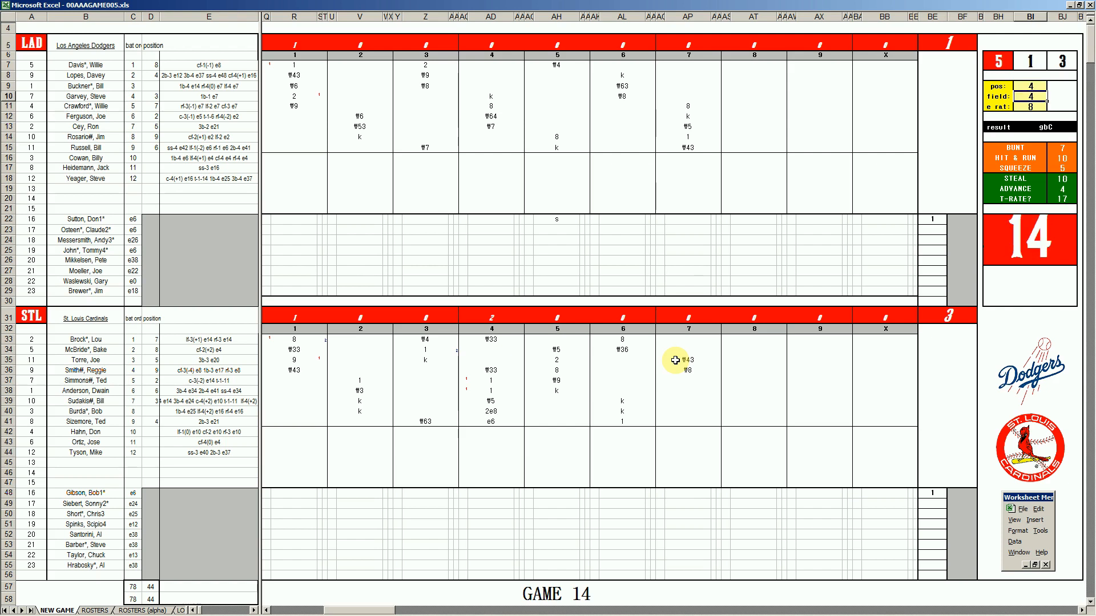
type("3")
key("Return")
type("12")
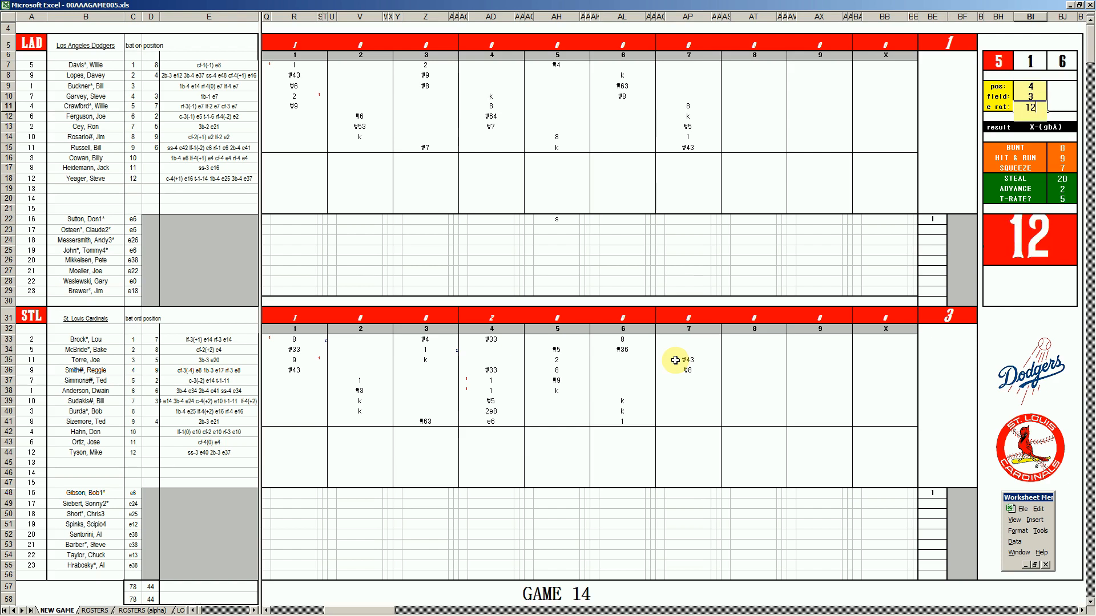
key("Return")
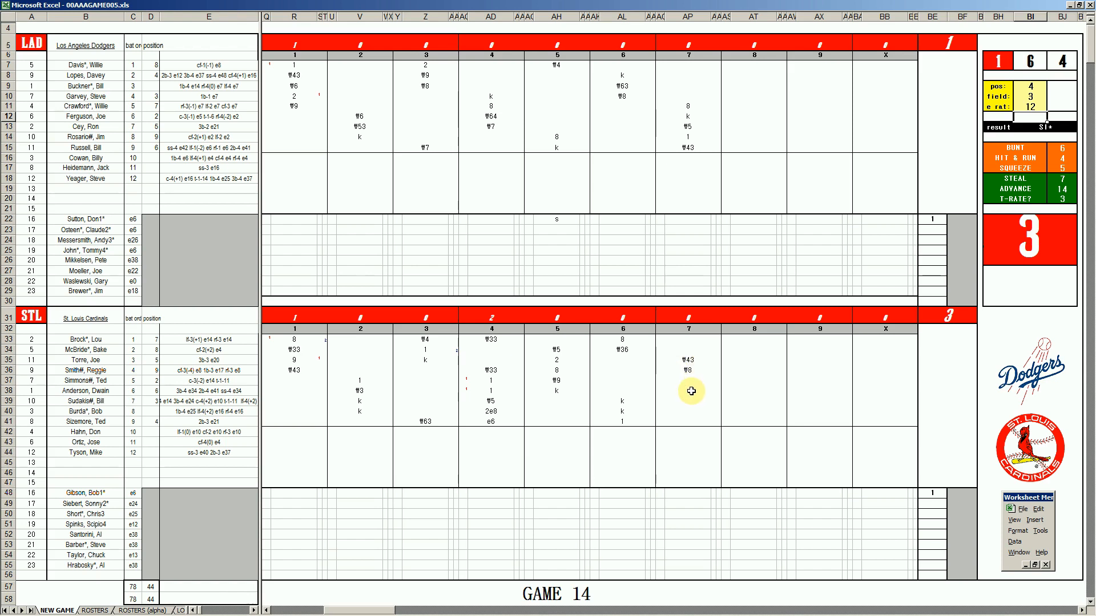
Record the Cardinals' remaining seventh-inning results as 1 in AP37 and ₩33 for the substitute batter in AP44
left_click(690, 381)
type("1")
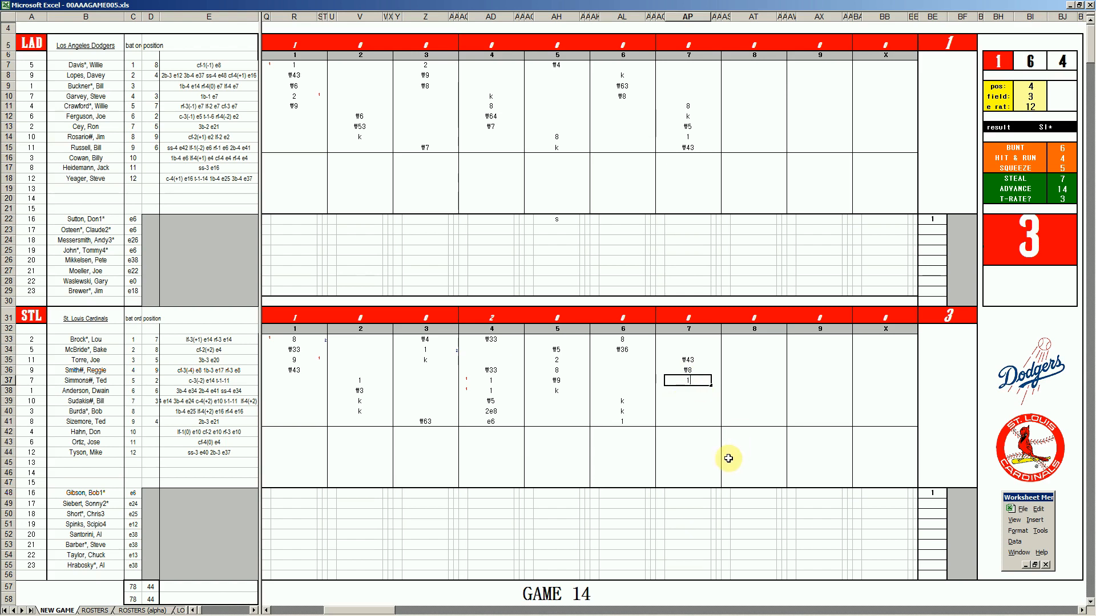
left_click(677, 451)
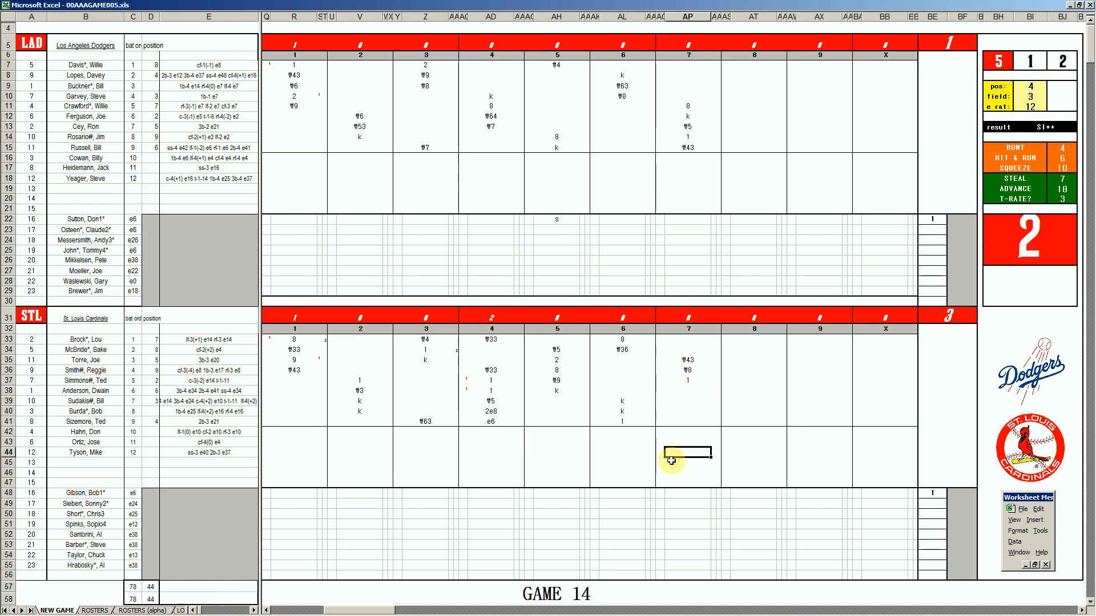
type("#33")
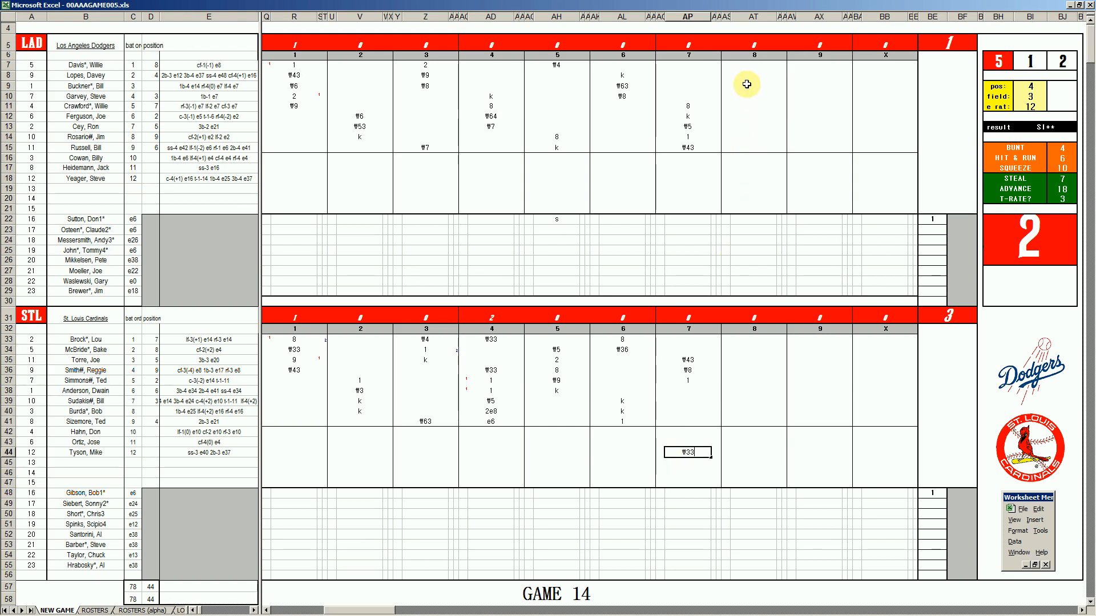
Record the first Dodgers batter's eighth-inning result as 1 in AT7
left_click(752, 64)
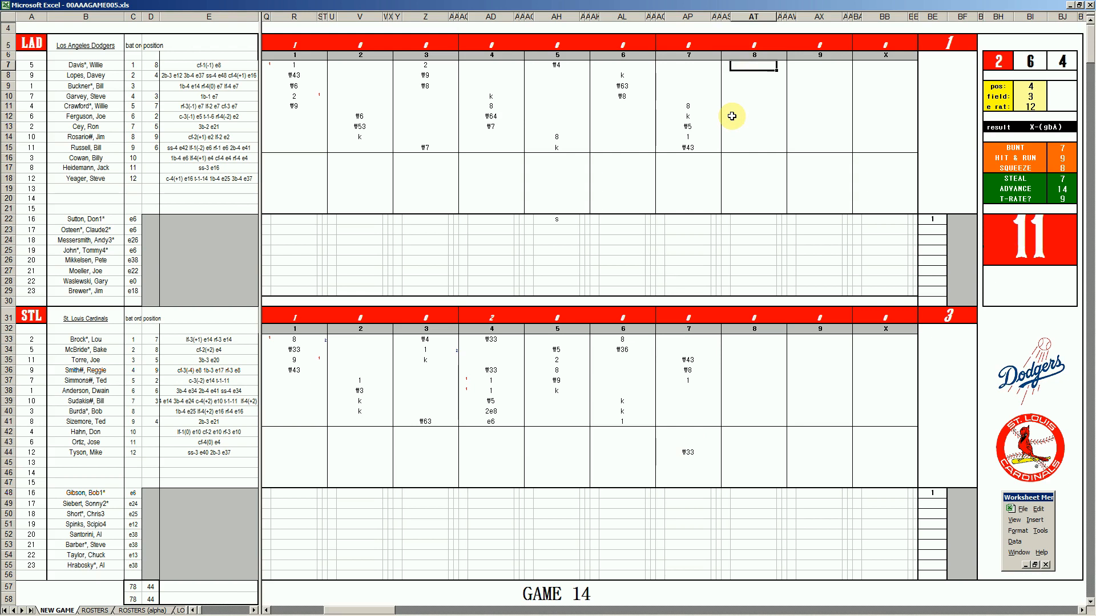
type("1")
key("Return")
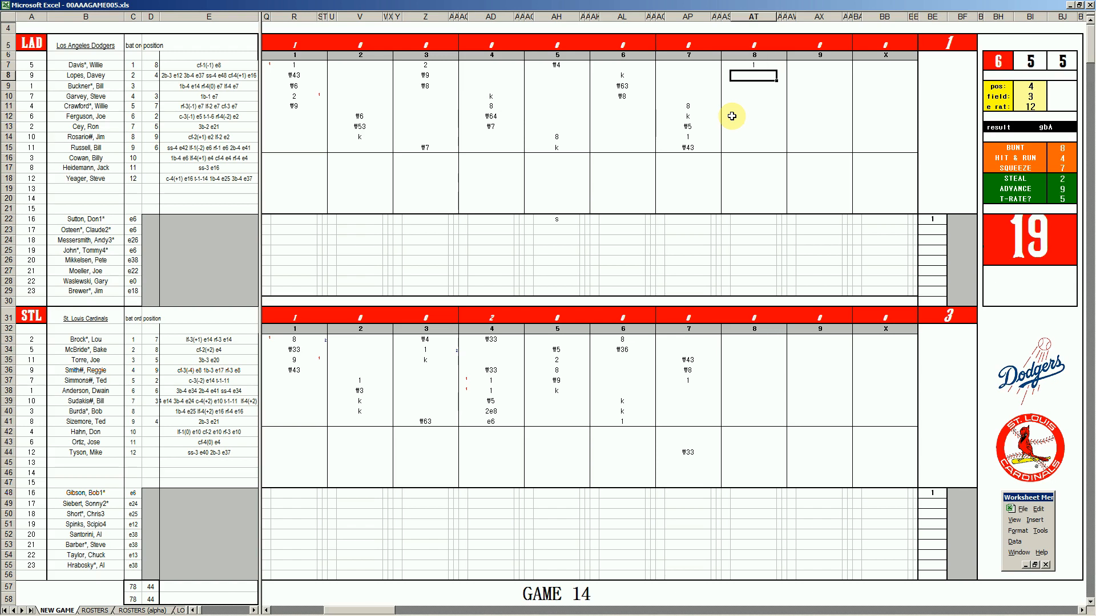
Look up the fielding result for position 5 with error rating 20, keeping the existing field rating
key("ctrl+f")
type("5")
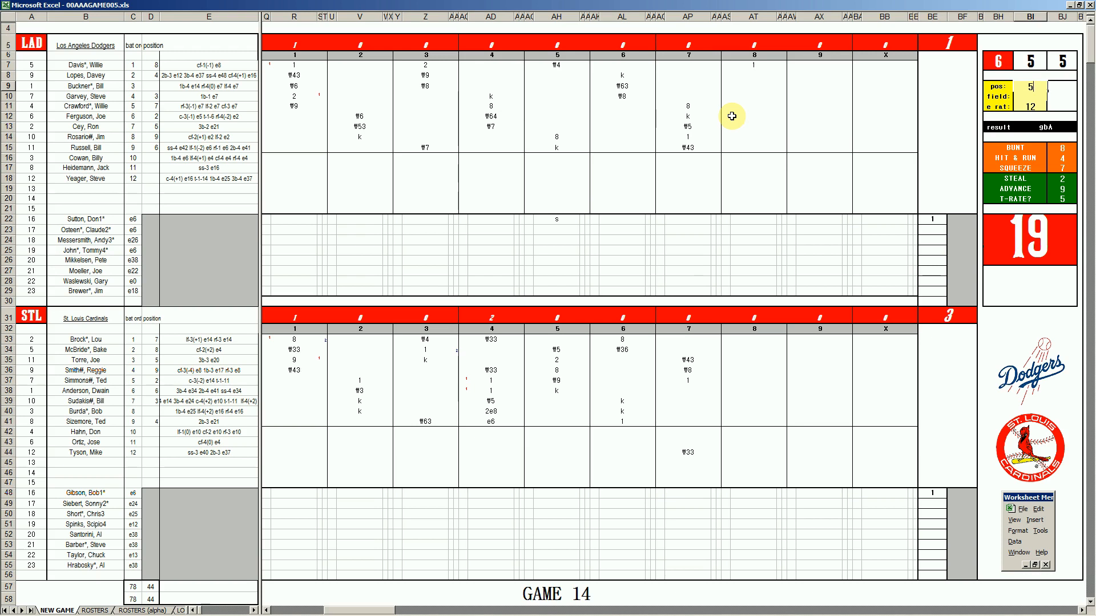
key("Return")
key("Return")
type("20")
key("Return")
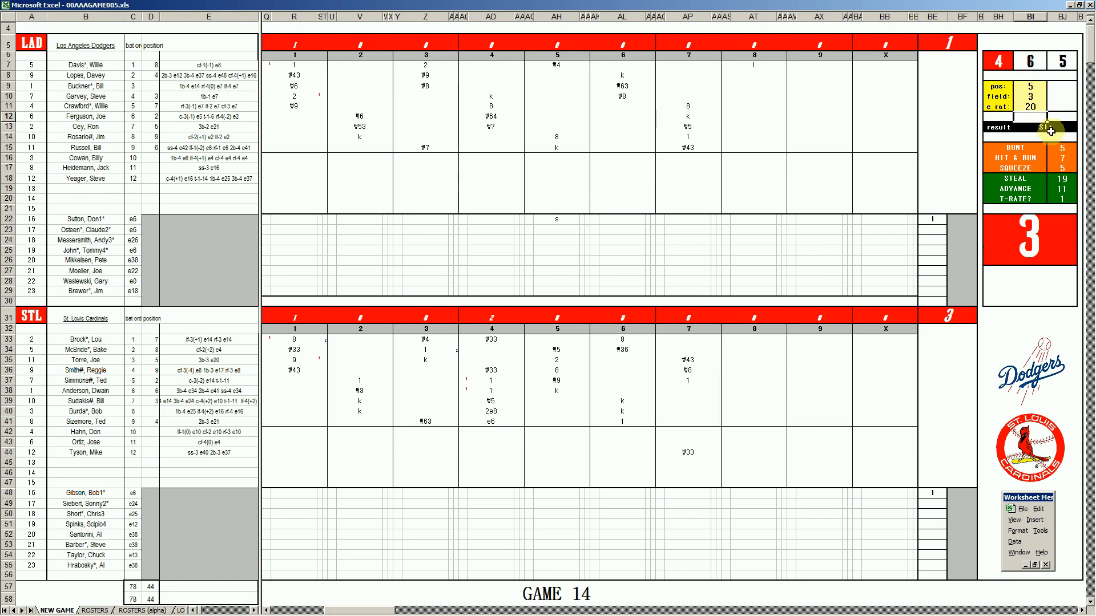
Record the second, third and fourth Dodgers batters' eighth-inning results as 1 in AT8, 1 in AT9 and ₩543 in AT10
left_click(758, 79)
type("1")
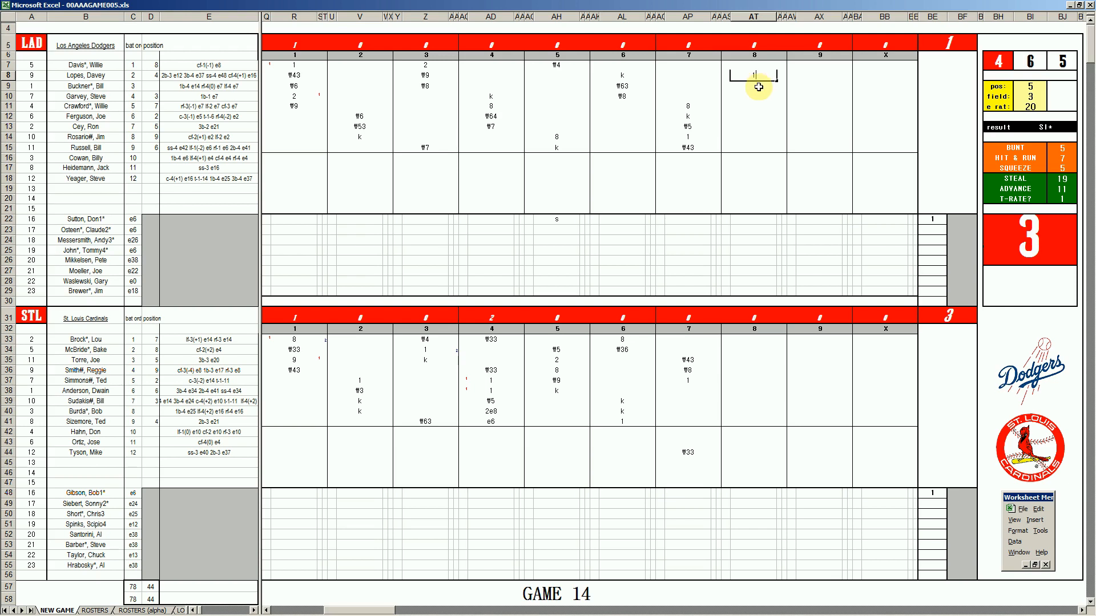
left_click(758, 87)
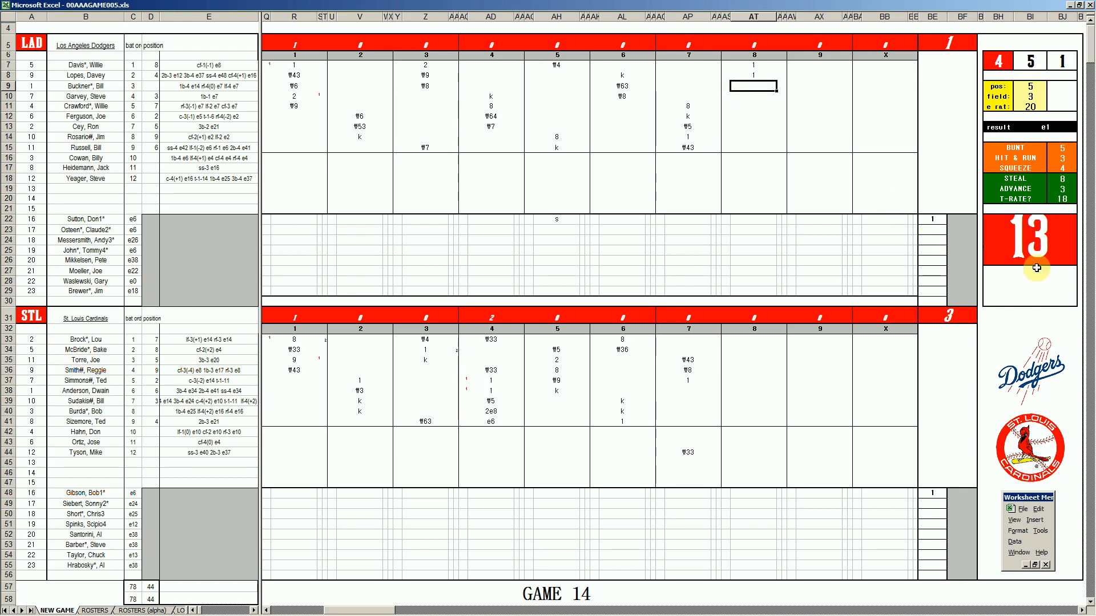
type("1")
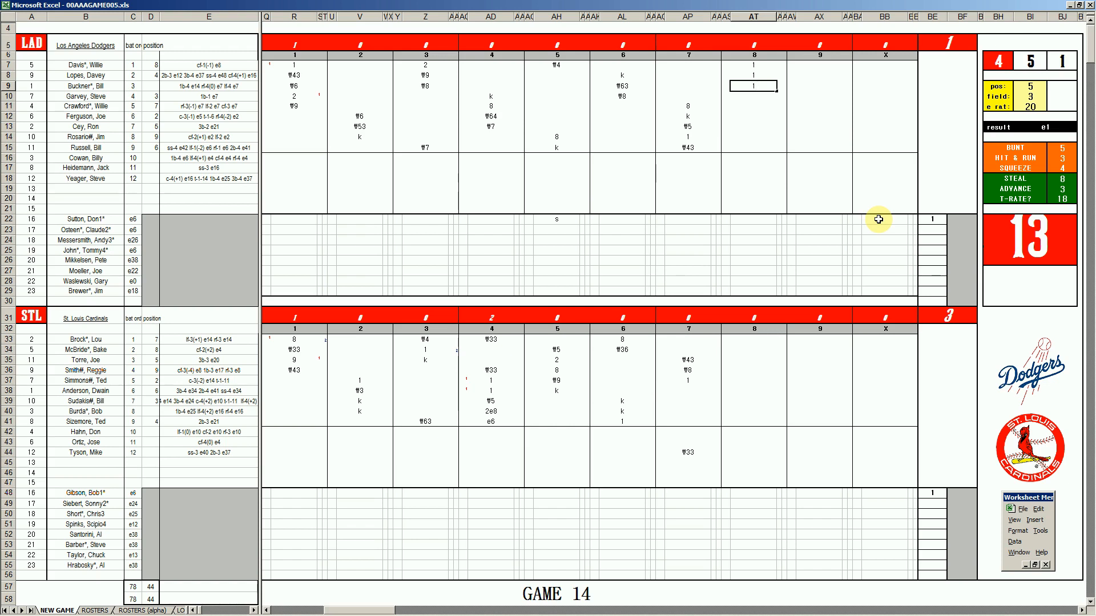
key("Return")
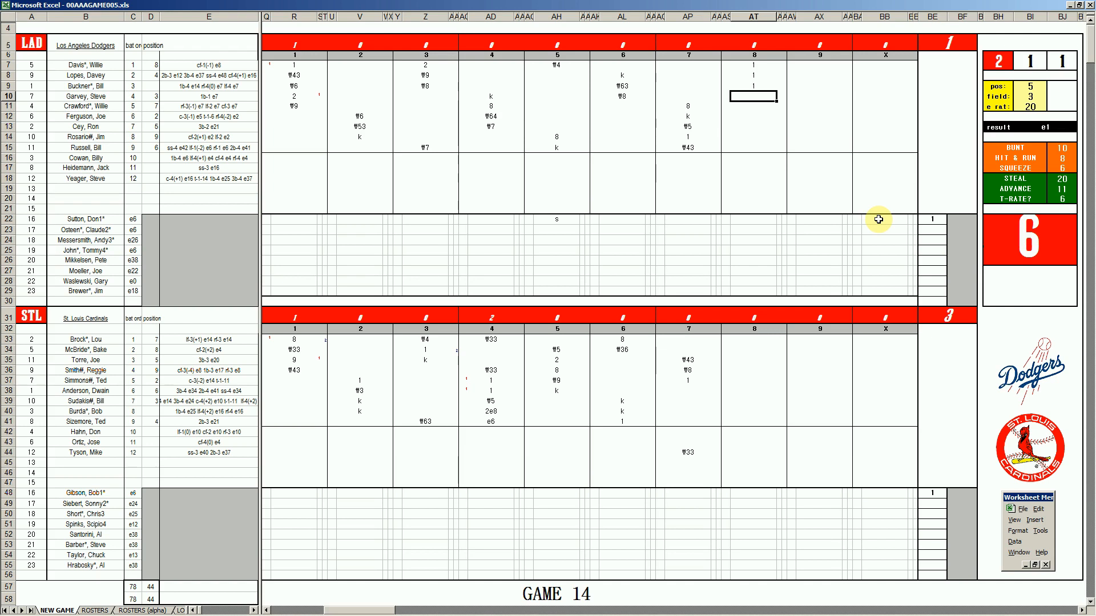
type("#543")
Mark 1 run for the first Dodgers batter in the narrow cell beside AT7, and record k in AT11
key("Up")
key("Up")
key("Up")
key("Left")
type("1")
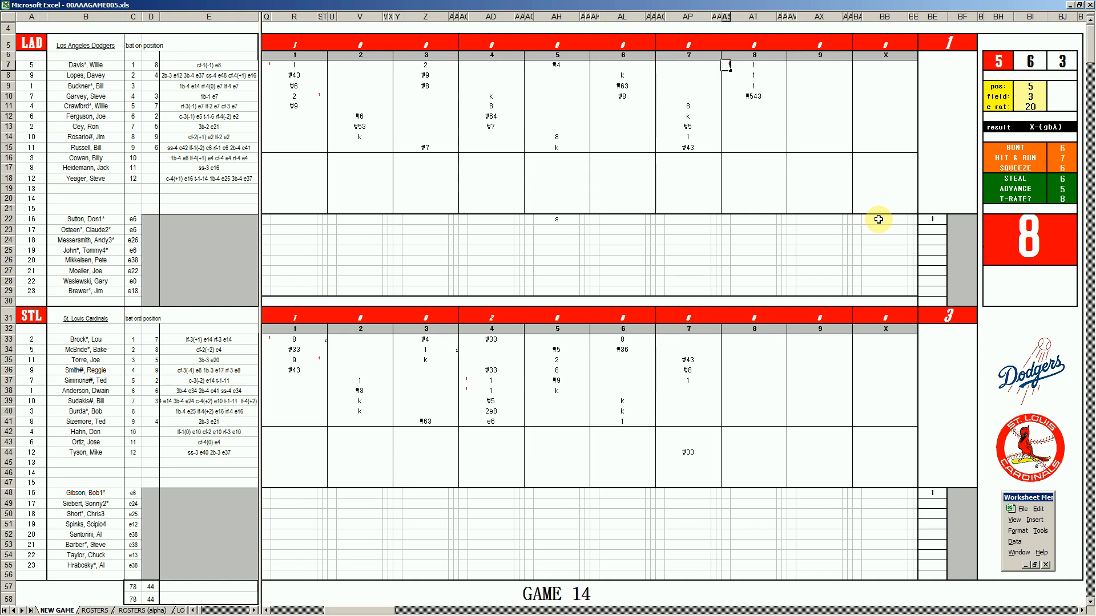
left_click(754, 106)
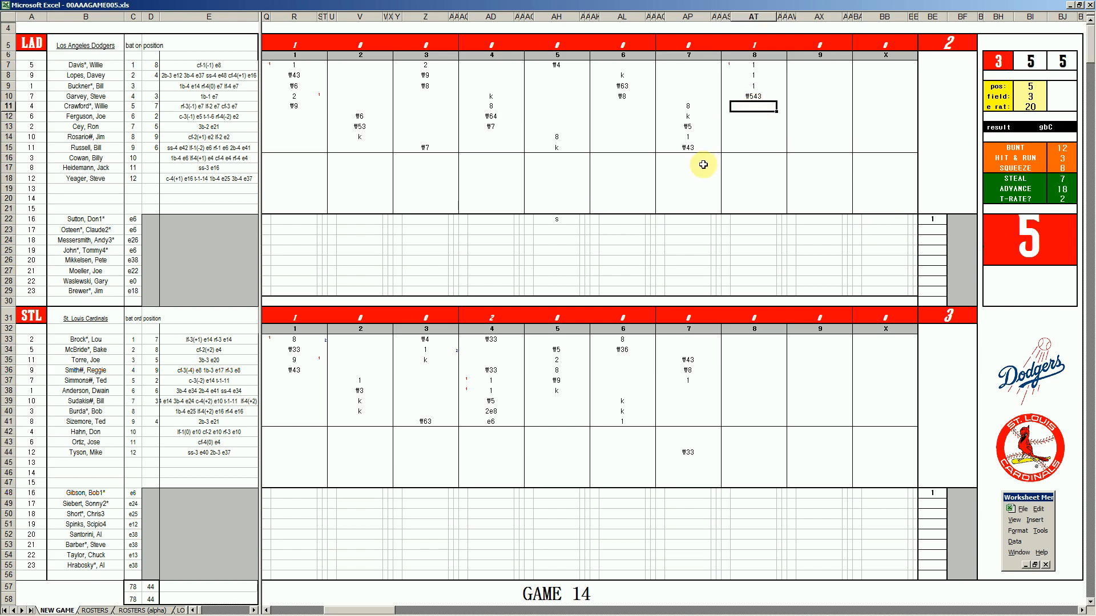
type("k")
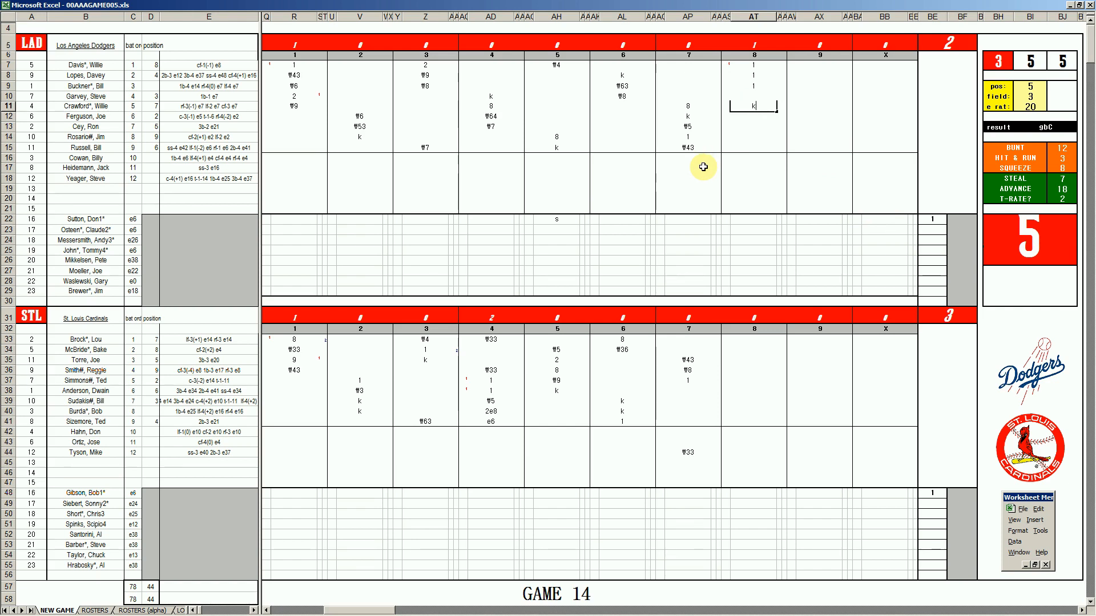
Look up the fielding result for position 6 with field rating 4 for the Cardinals batter in row 39
left_click(739, 392)
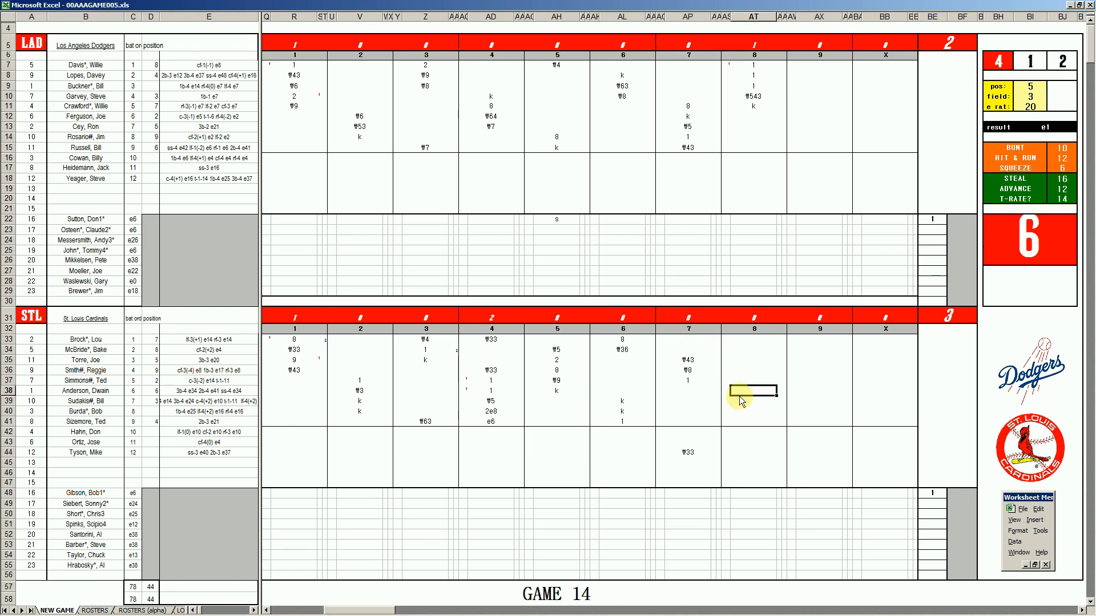
key("Down")
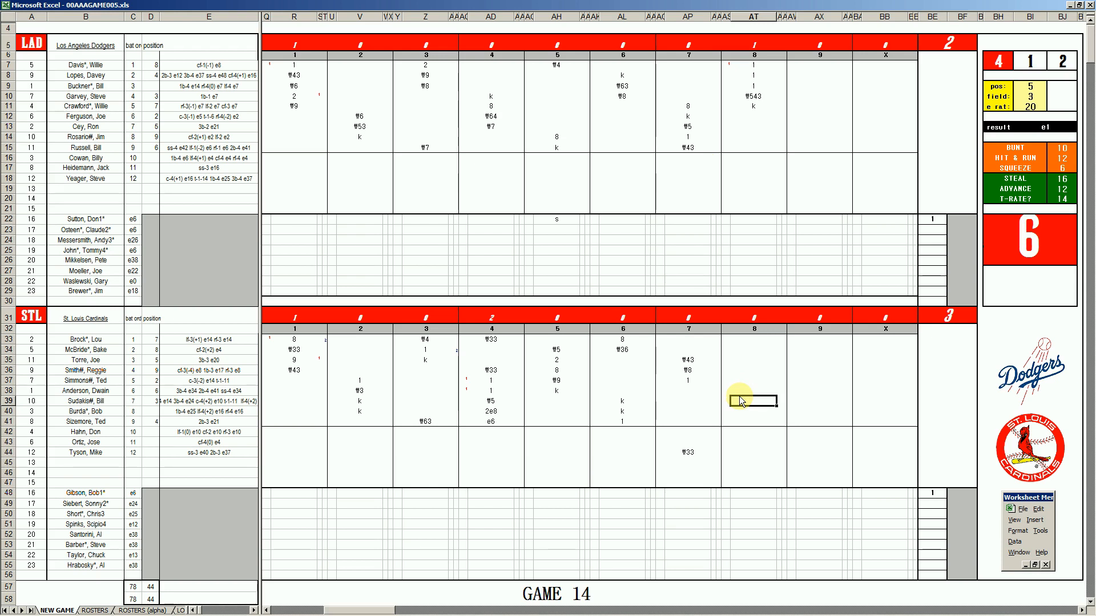
key("ctrl+e")
type("6")
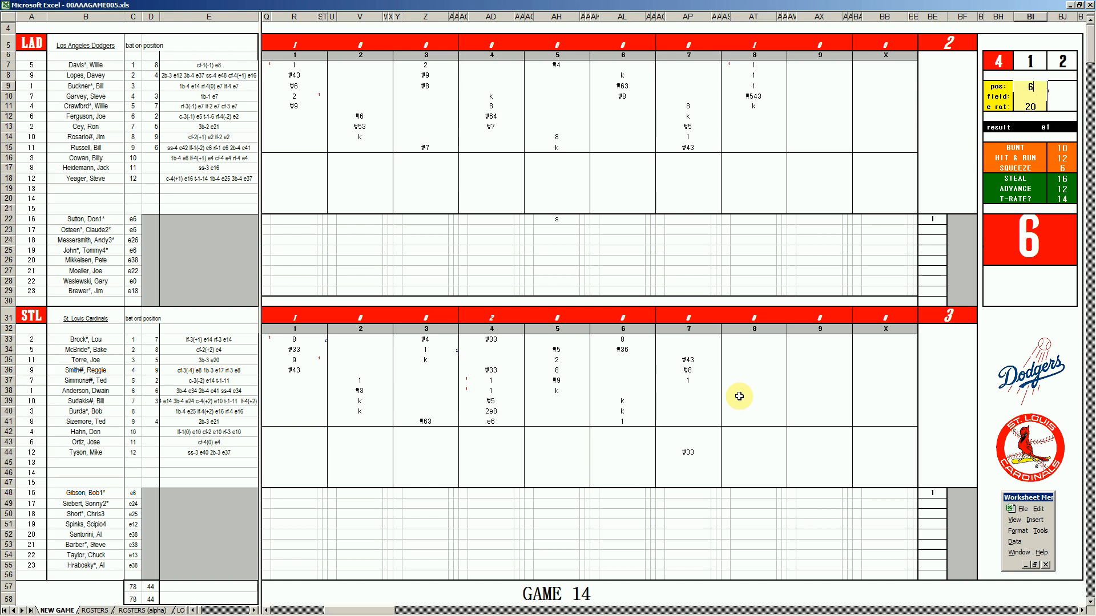
key("Return")
type("4")
key("Return")
Record the Cardinals' eighth-inning results as 1 in AT39 and ₩8 for the substitute batter in AT42
left_click(748, 400)
type("1")
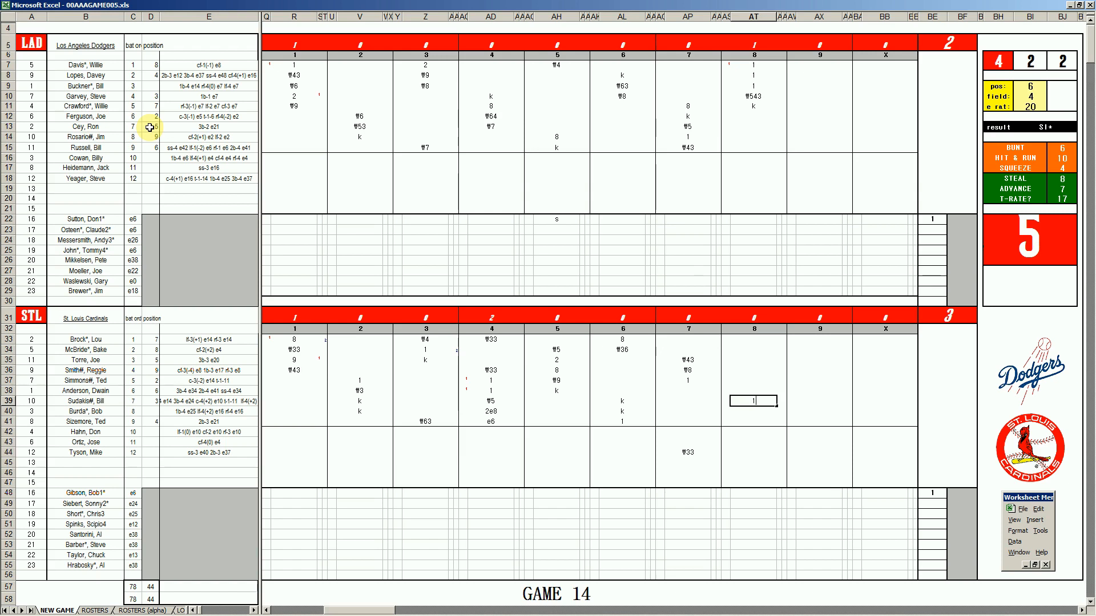
key("Down")
key("Down")
key("Down")
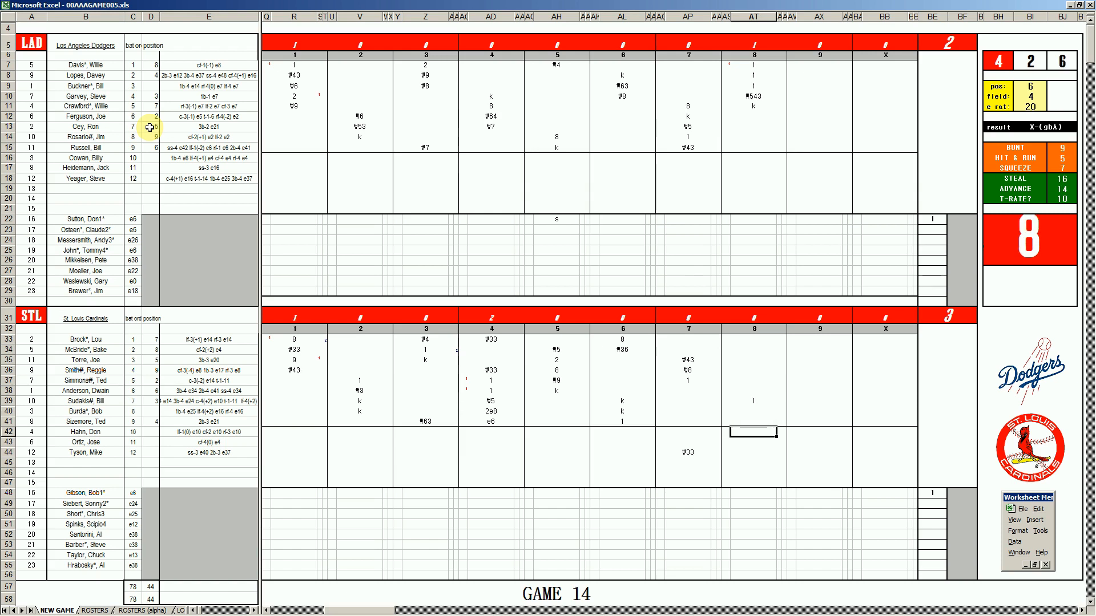
type("\\8")
key("Return")
Record the remaining Cardinals eighth-inning results as ₩54 in AT41 and ₩8 in AT33
key("Up")
key("Up")
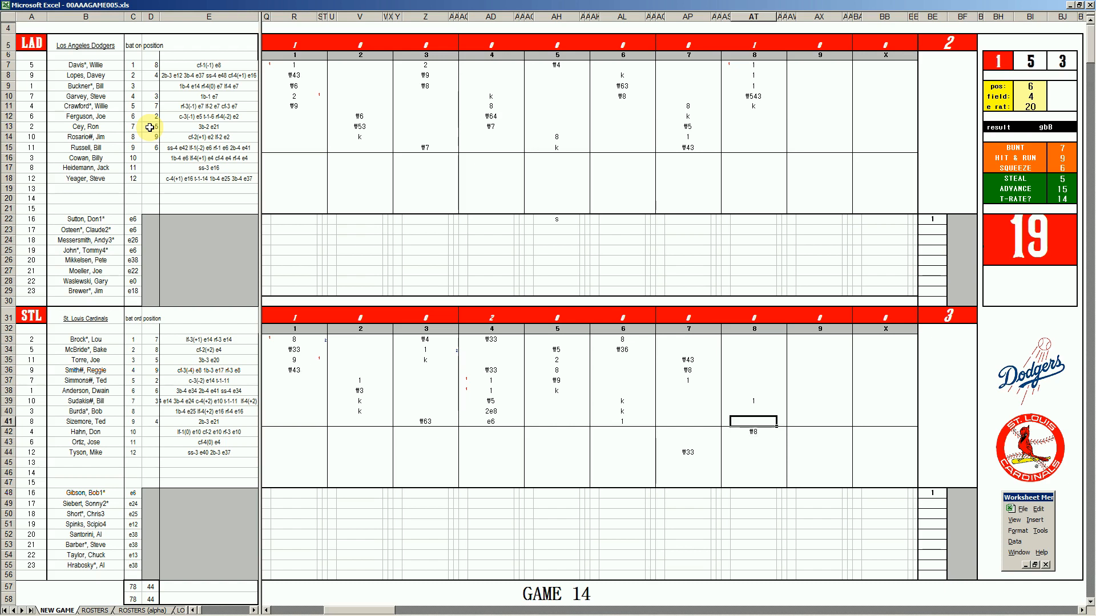
type("\\54")
key("Return")
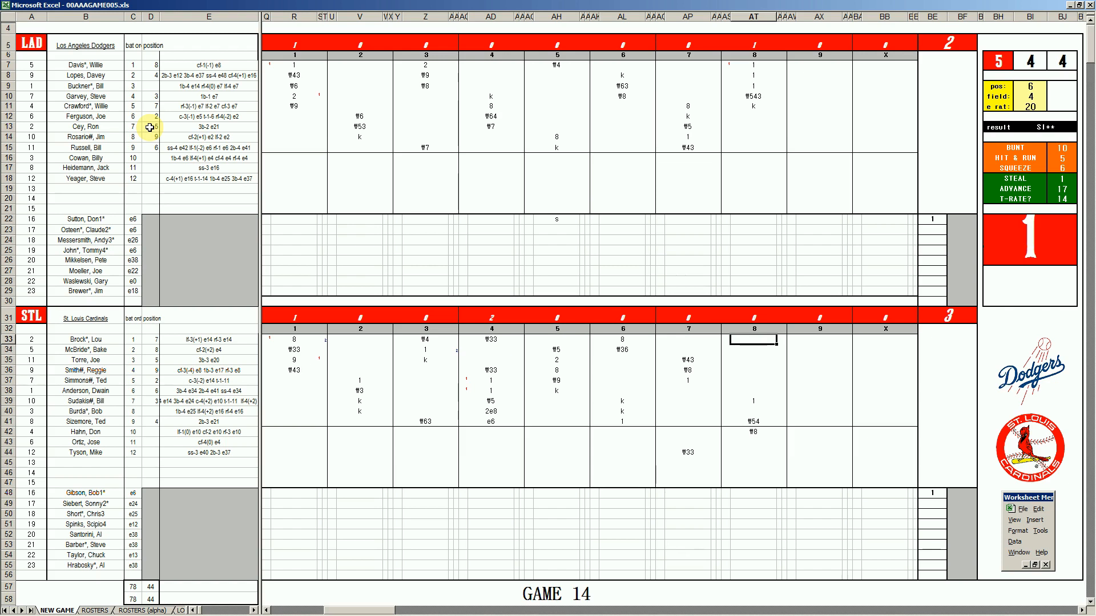
type("\\8")
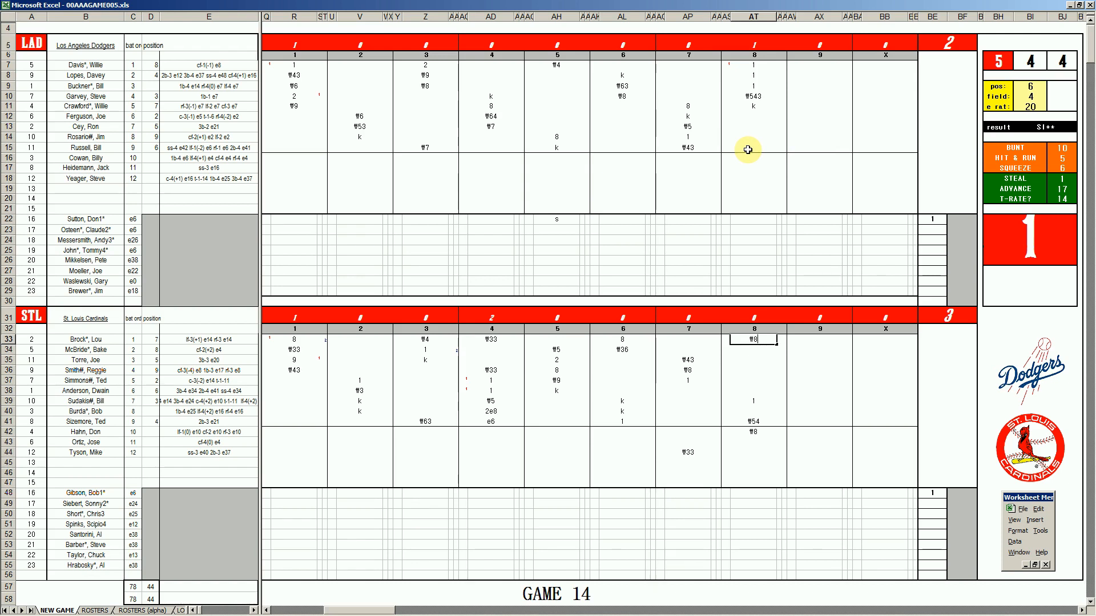
key("F2")
Look up the fielding result for position 6, and record the sixth Dodgers batter's ninth-inning result as ₩63 in AX12
left_click(813, 113)
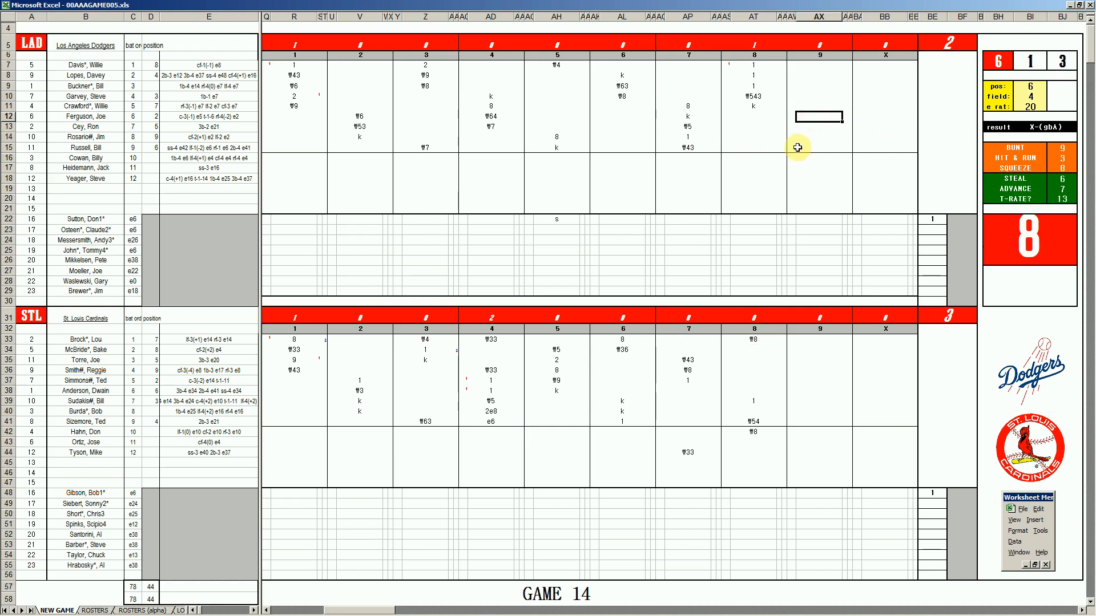
key("ctrl+q")
type("6")
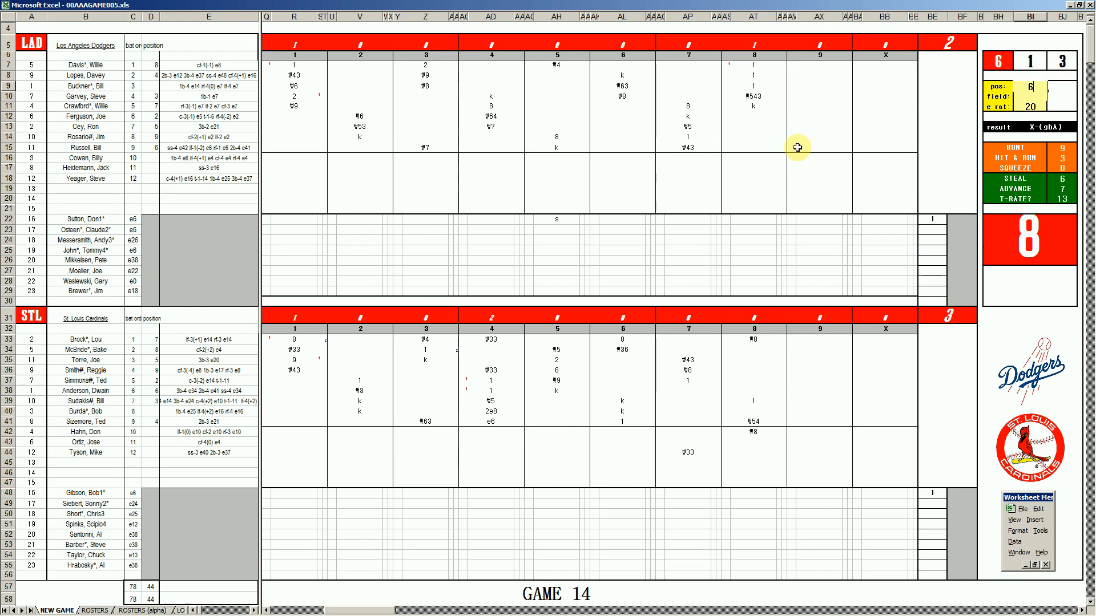
key("Return")
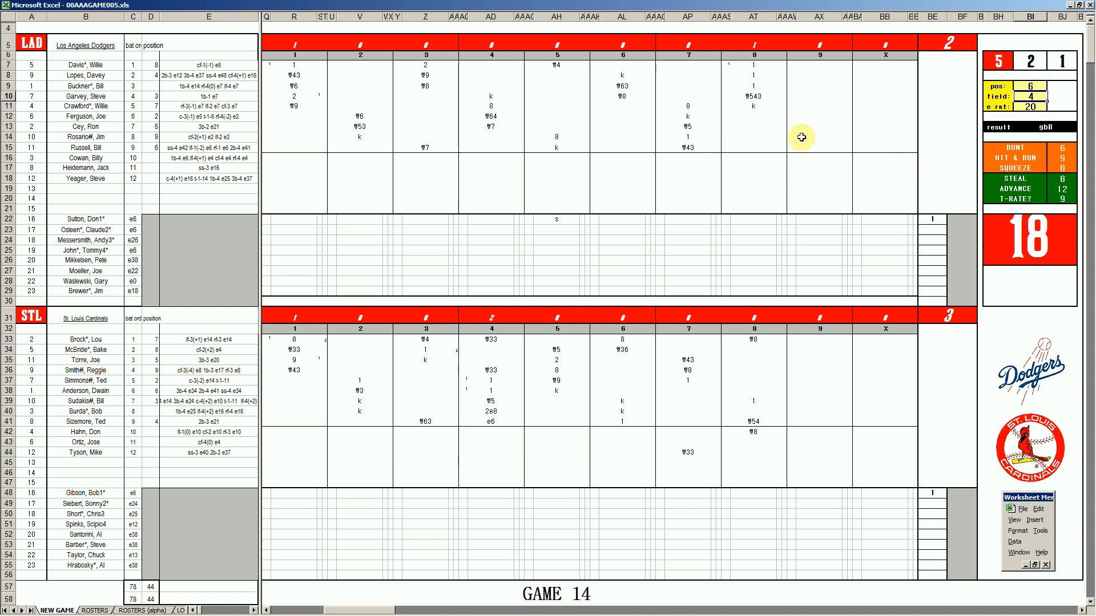
left_click(802, 116)
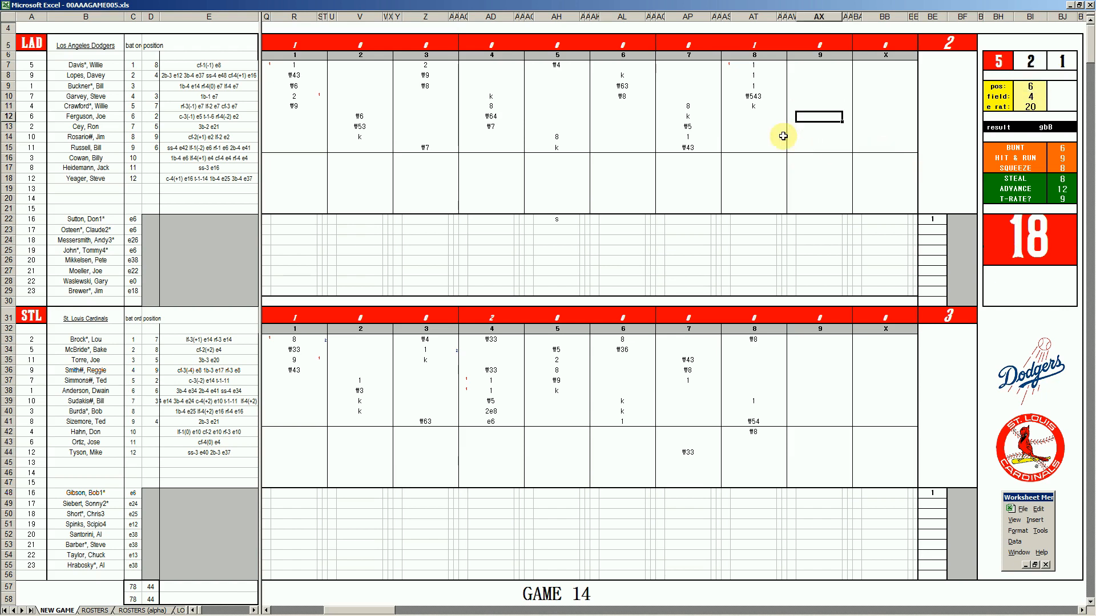
type("#63")
key("Return")
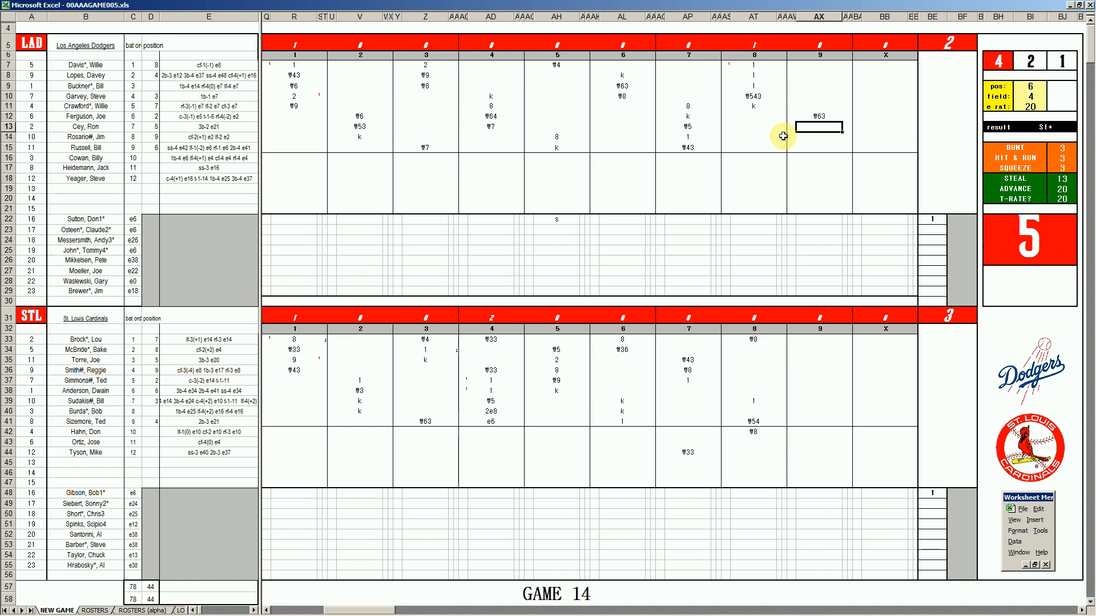
Look up the fielding result for position 1 with field rating 2, and record ₩13 in AX13
key("ctrl+q")
type("1")
key("Return")
type("2")
key("Return")
left_click(820, 125)
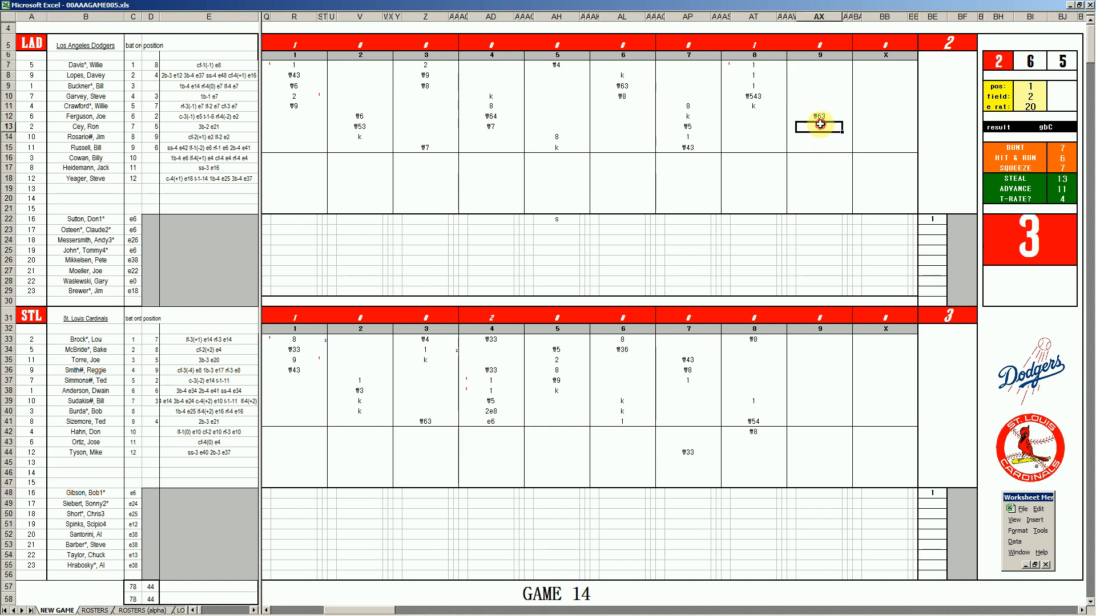
type("₩13")
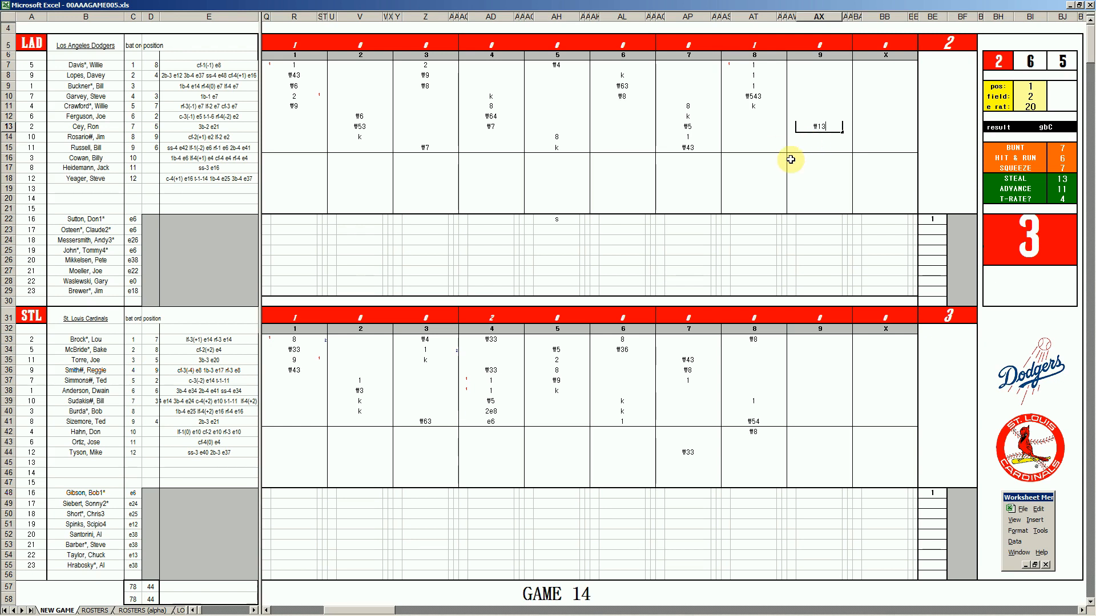
Look up the fielding result for position 8 with error rating 4, and record the Dodgers substitute batter's ninth-inning result as 1 in AX18
left_click(823, 177)
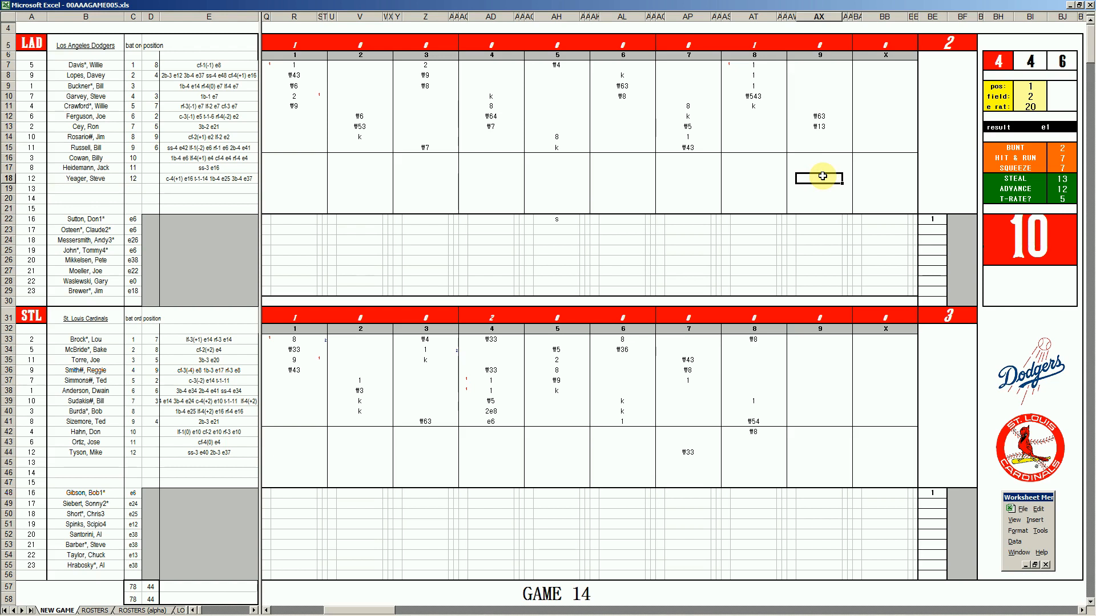
key("ctrl+e")
type("8")
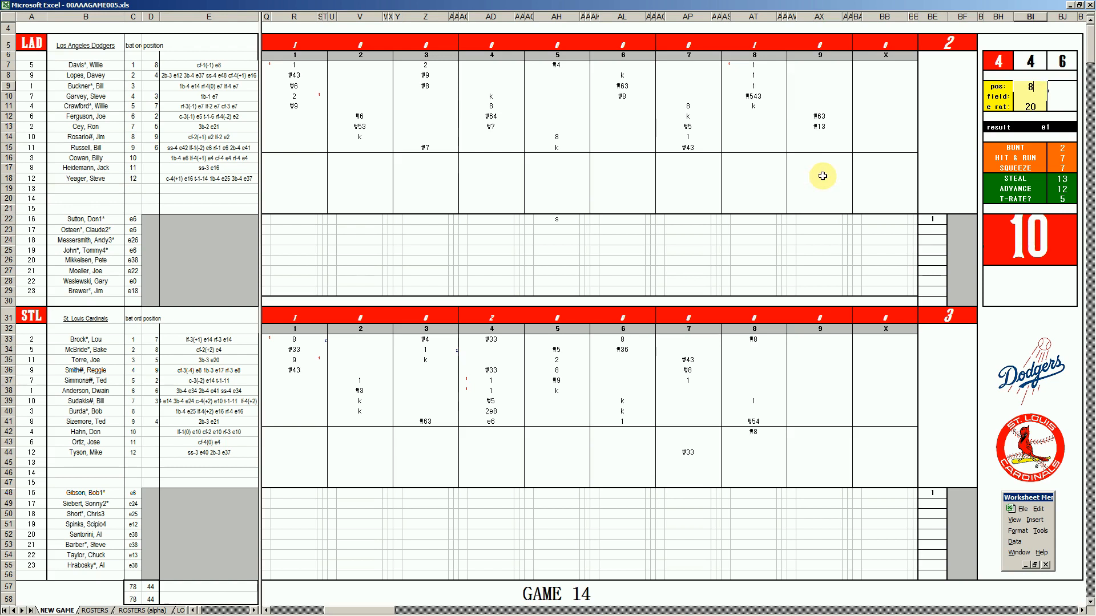
key("Return")
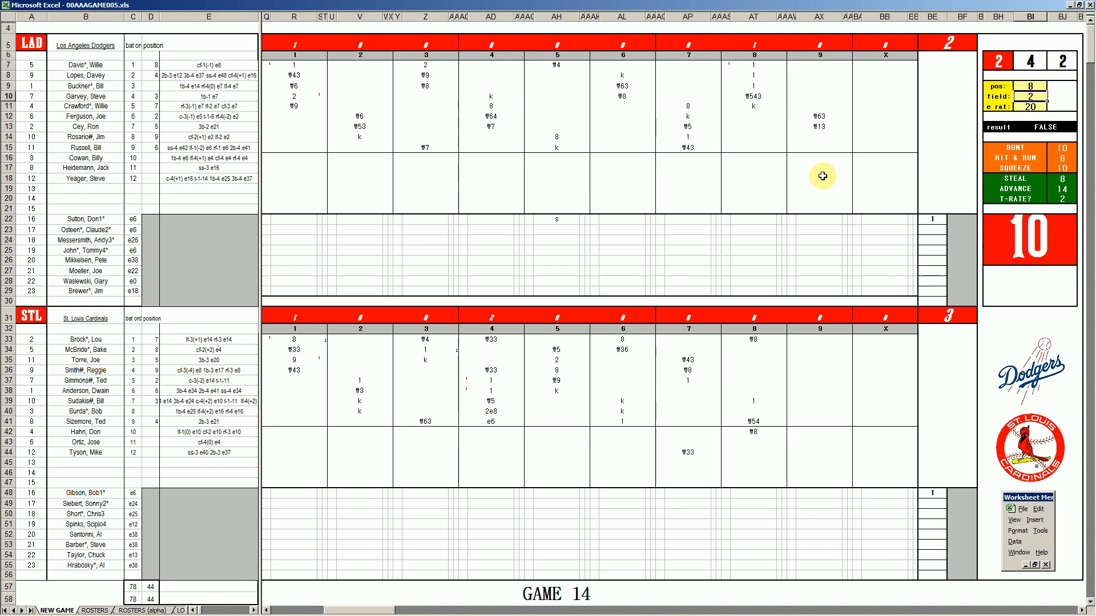
key("Return")
type("4")
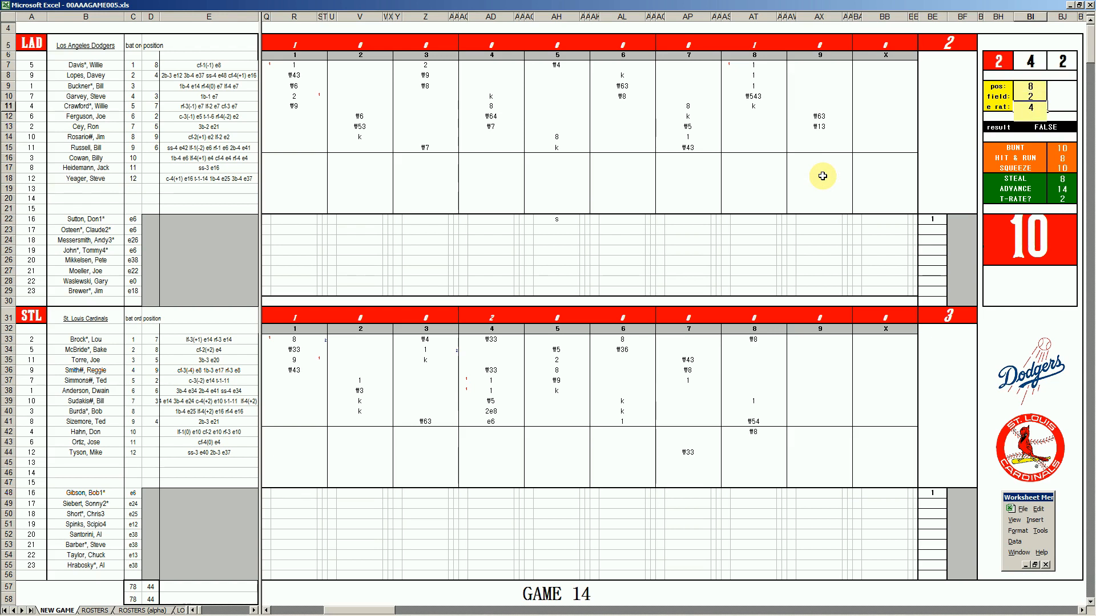
key("Return")
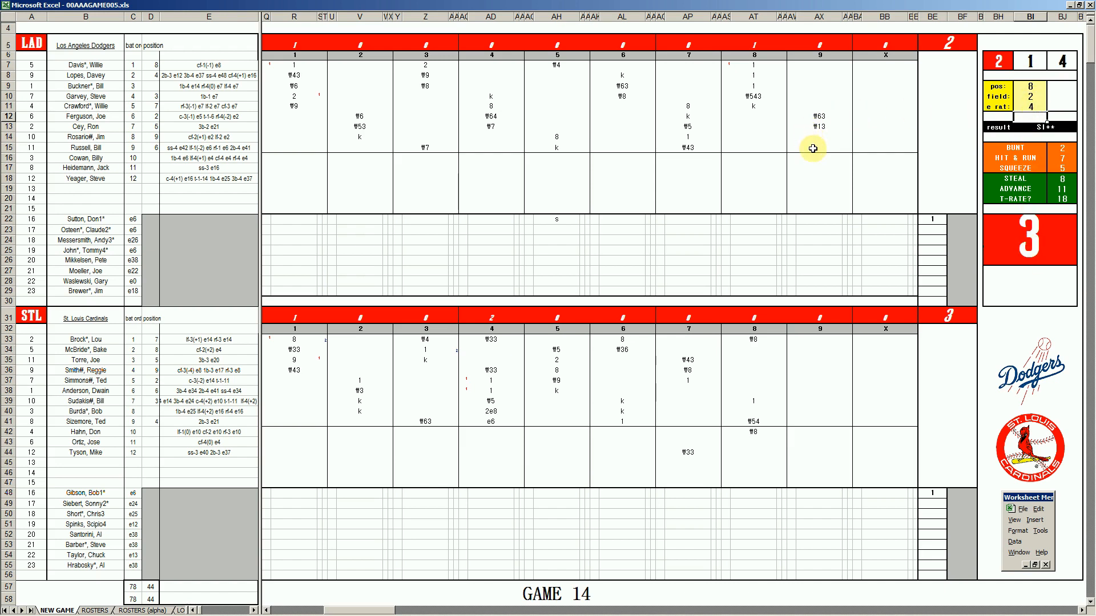
left_click(818, 189)
key("Up")
type("1")
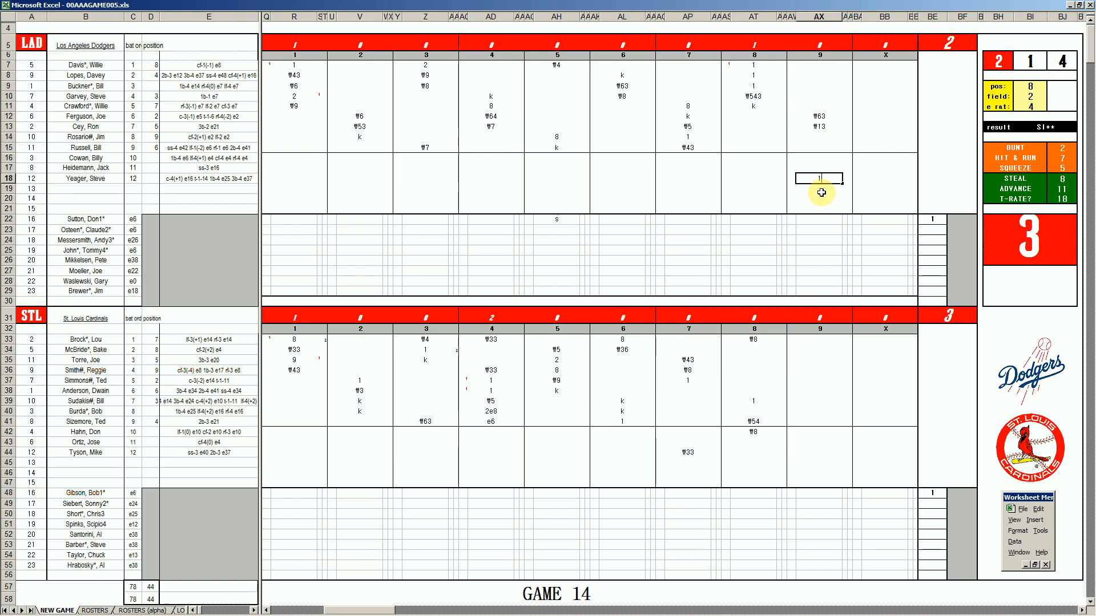
Record the ninth Dodgers batter's ninth-inning result as ₩6 in AX15
left_click(818, 148)
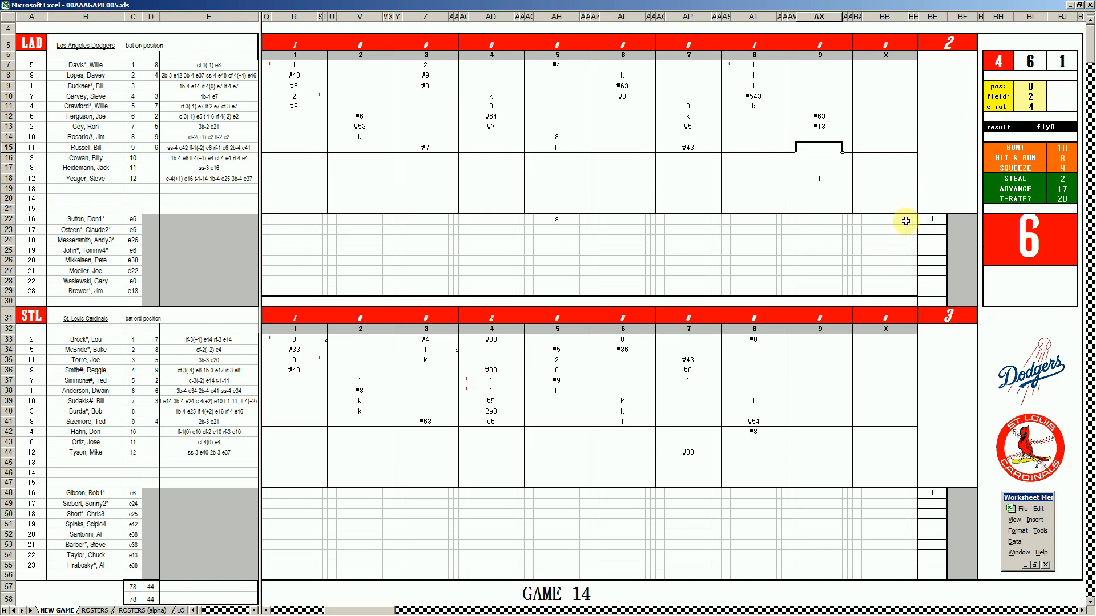
type("\\6")
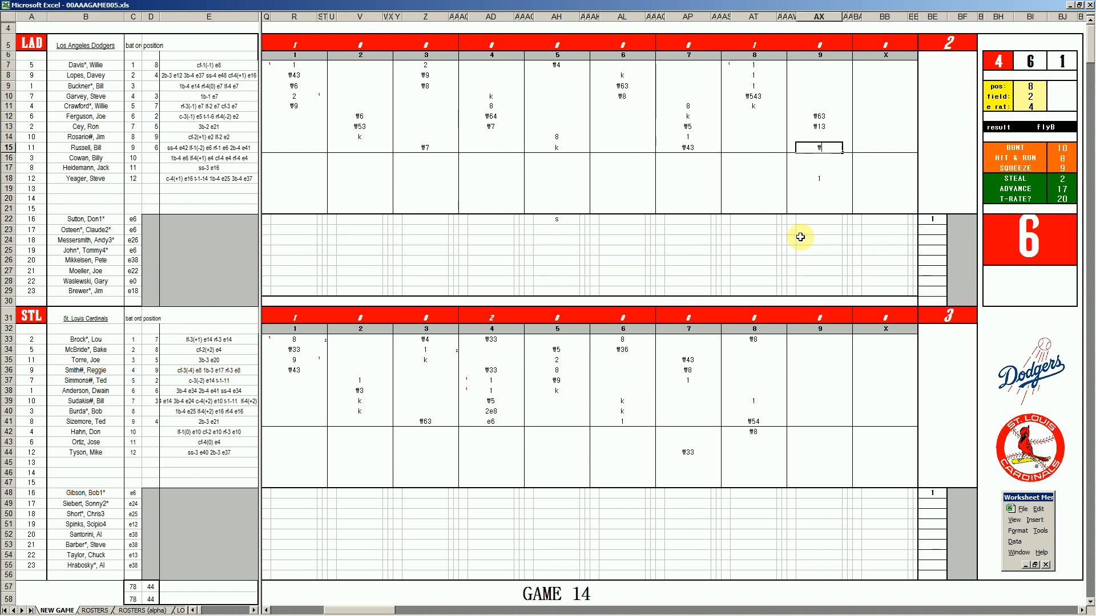
key("Return")
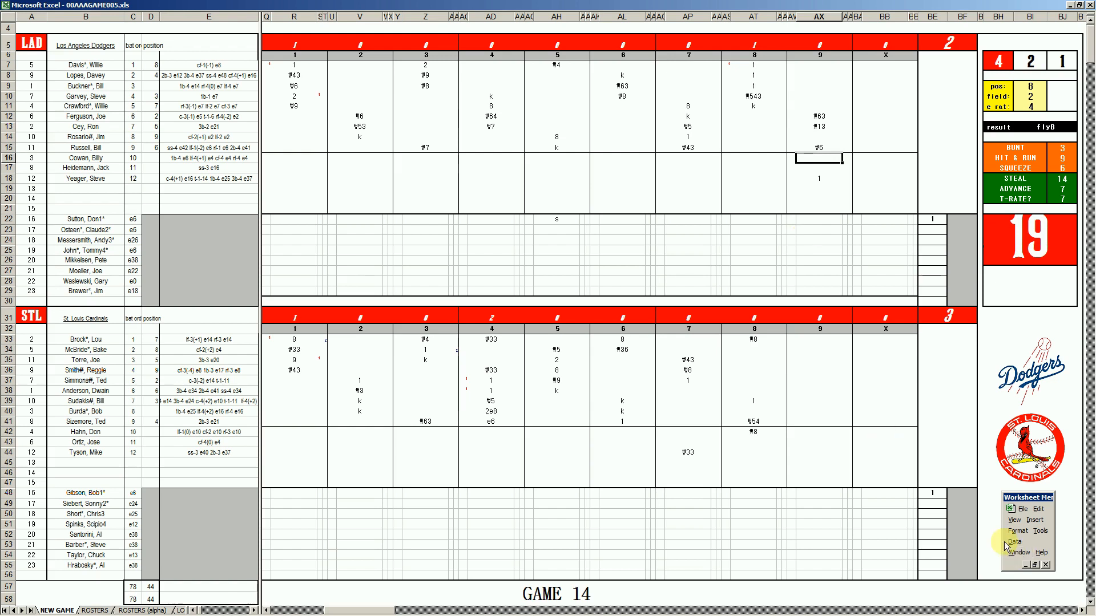
Enter the starting pitchers' innings as 9 for the Cardinals in BF48 and 8 for the Dodgers in BF22, and save the workbook
left_click(962, 492)
type("9")
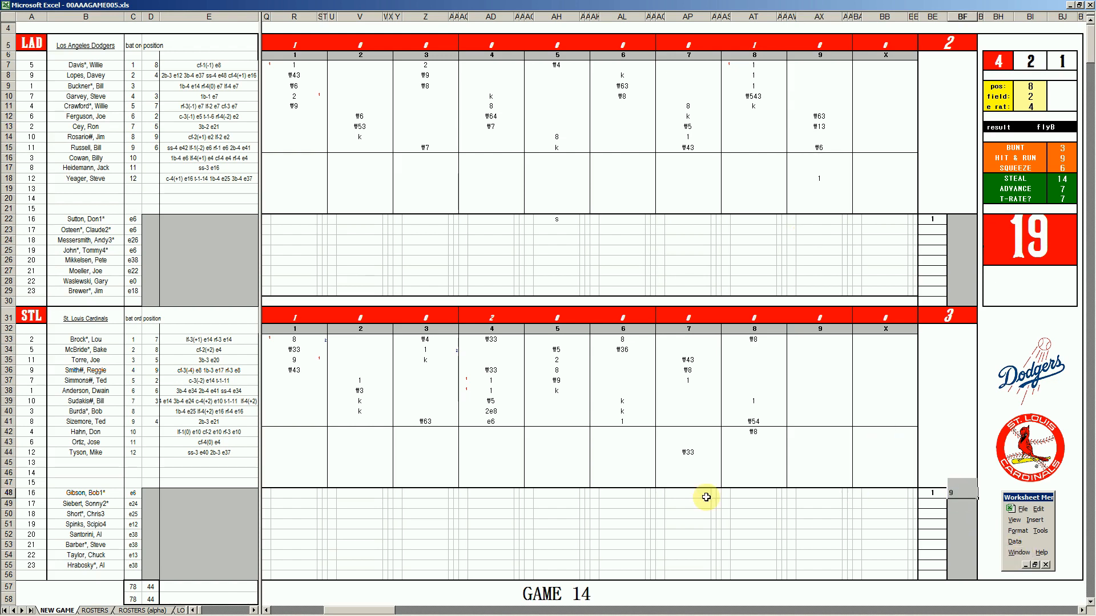
left_click(951, 221)
type("8")
key("Return")
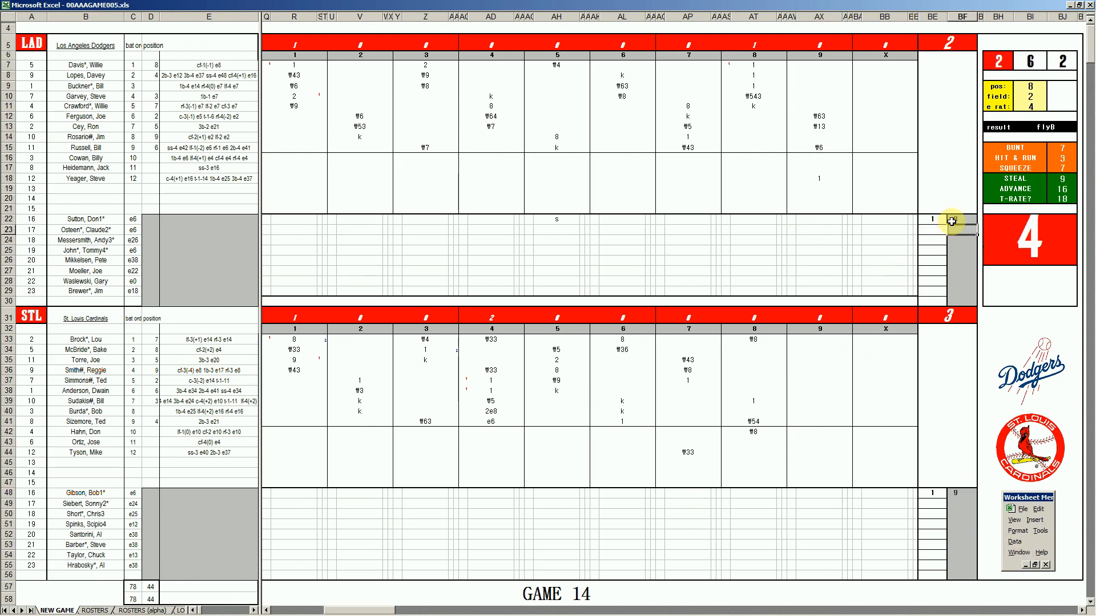
left_click(236, 503)
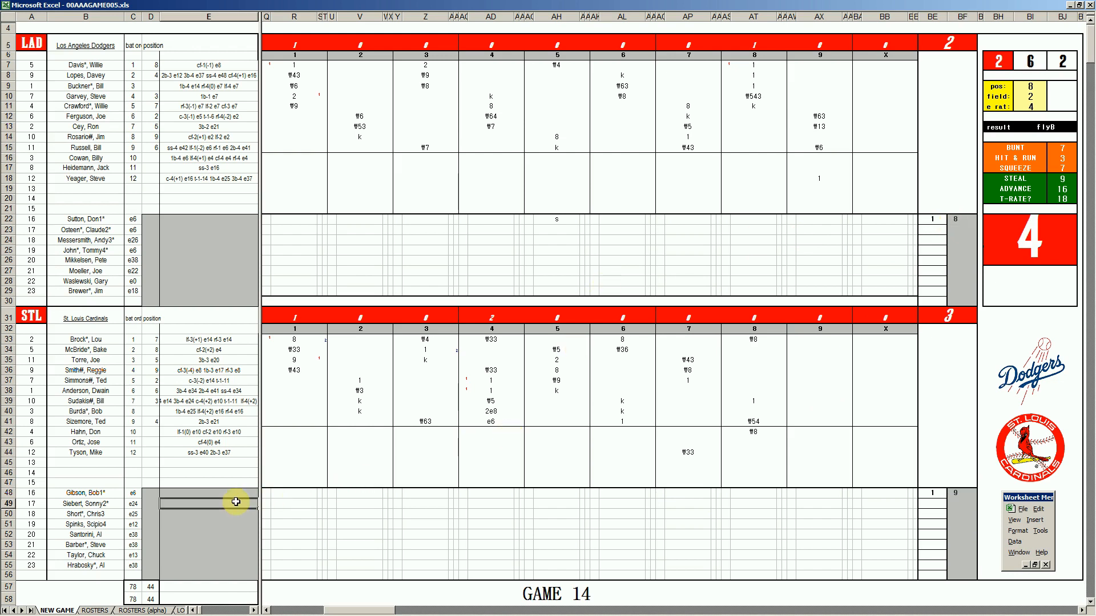
key("ctrl+s")
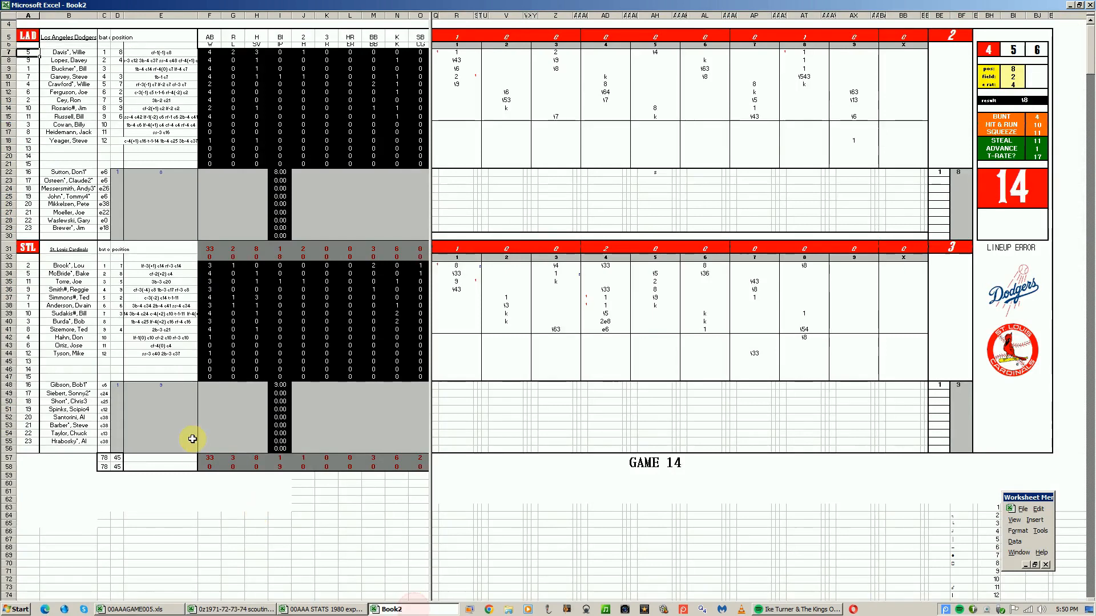
Enter the Cardinals starting pitcher's line in row 48: W 1, H 8, R 2, ER 2, BB 3, K 6 and CG 1
left_click(201, 387)
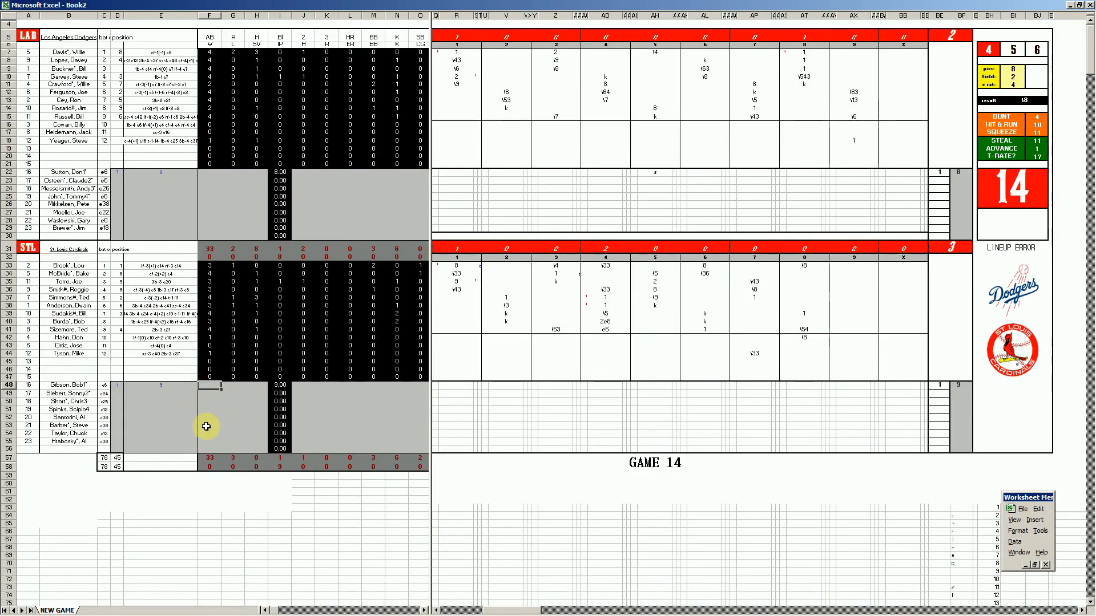
type("1")
key("Right")
key("Right")
key("Right")
key("Right")
type("8")
key("Right")
type("2")
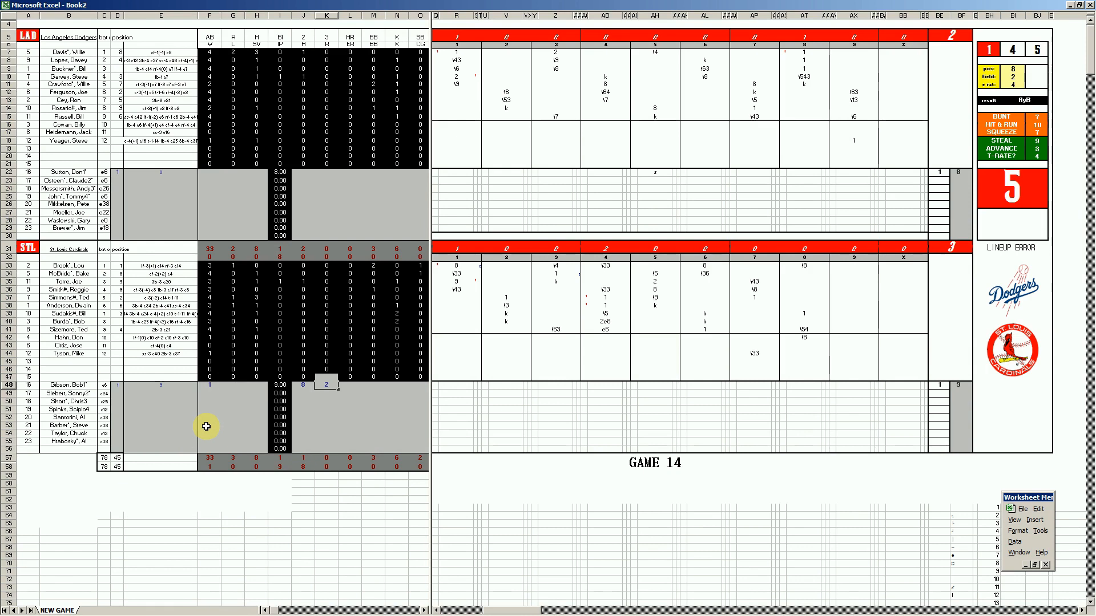
key("Right")
type("2")
key("Right")
type("3")
key("Right")
type("6")
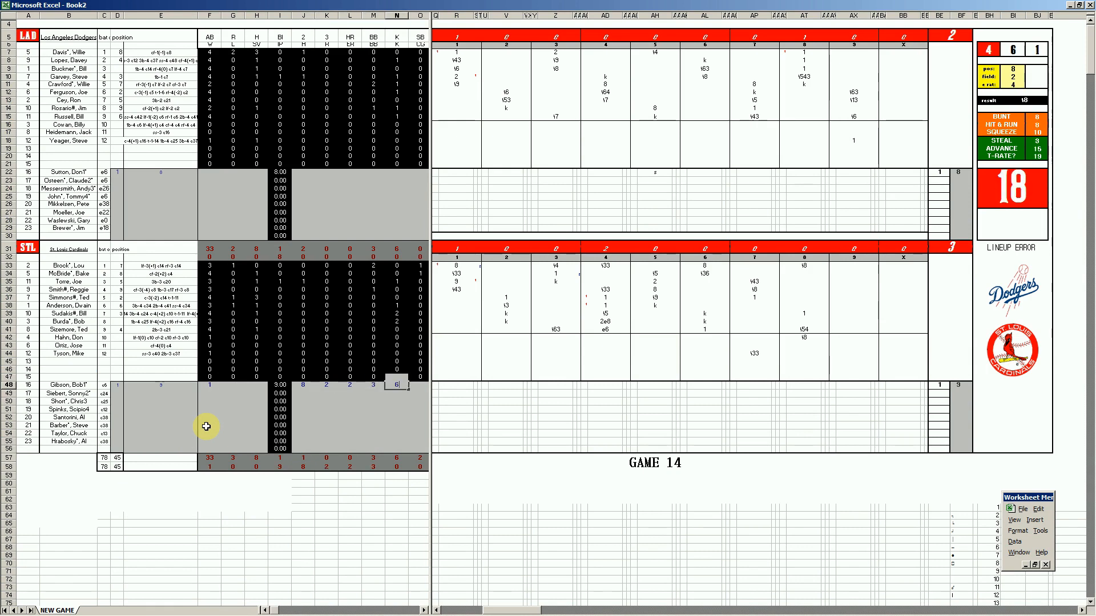
key("Right")
type("1")
Enter the Dodgers starting pitcher's line in row 22: L 1, H 8, R 3, ER 1, BB 3, K 6 and CG 1
key("Left")
key("Left")
key("Left")
key("Left")
key("Left")
key("Left")
key("Left")
key("Left")
key("Left")
key("Left")
key("Left")
key("Left")
key("Left")
key("Left")
key("Up")
key("Up")
key("Up")
key("Up")
key("Up")
key("Up")
key("Up")
key("Up")
key("Up")
key("Up")
key("Up")
key("Up")
key("Up")
key("Up")
key("Up")
key("Up")
key("Up")
key("Up")
key("Up")
key("Up")
key("Right")
key("Right")
key("Right")
key("Right")
key("Right")
key("Right")
key("Right")
key("Up")
key("Up")
key("Up")
key("Left")
type("1")
key("Right")
key("Right")
key("Right")
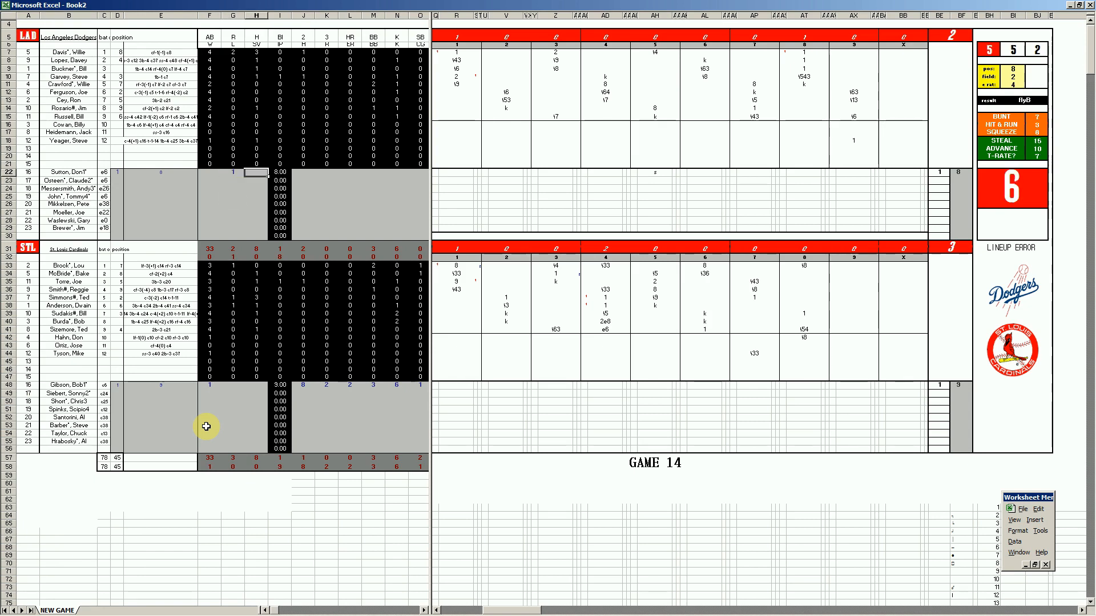
type("8")
key("Right")
type("3")
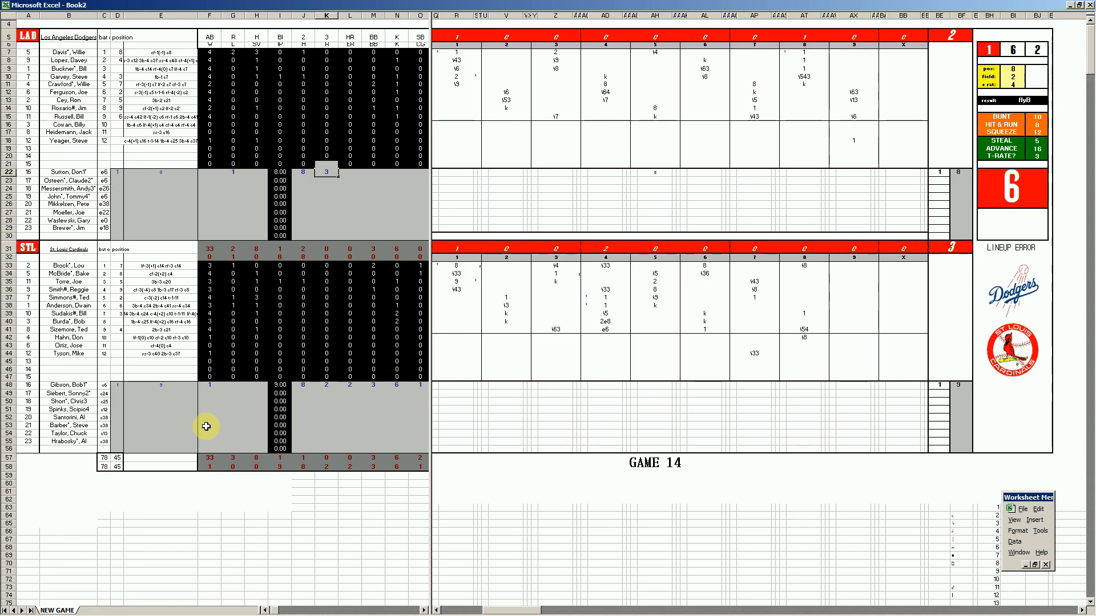
key("Right")
type("1")
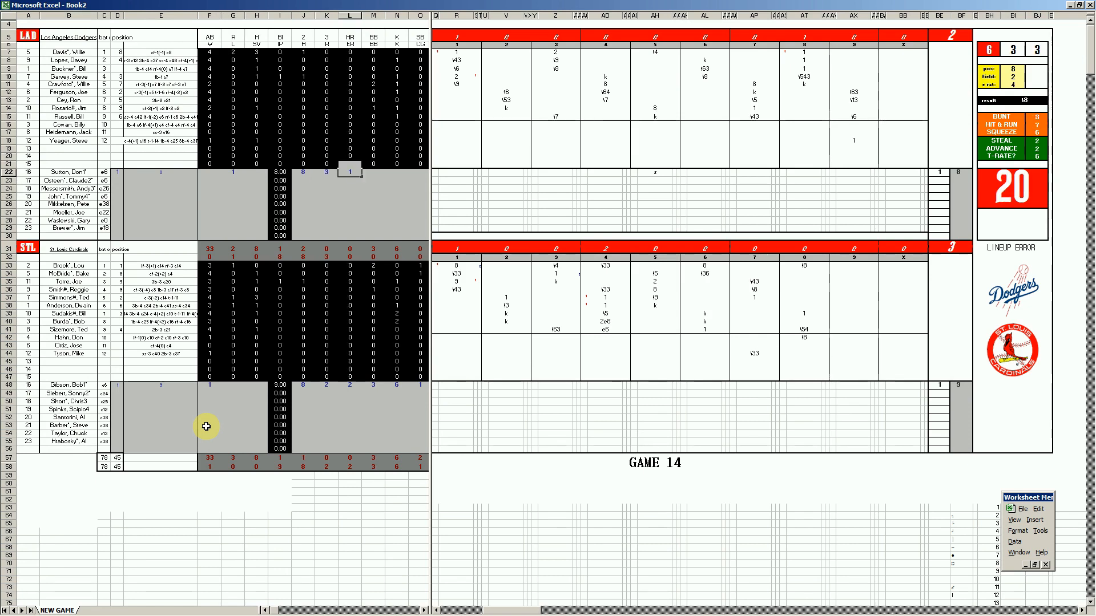
key("Right")
type("3")
key("Right")
type("6")
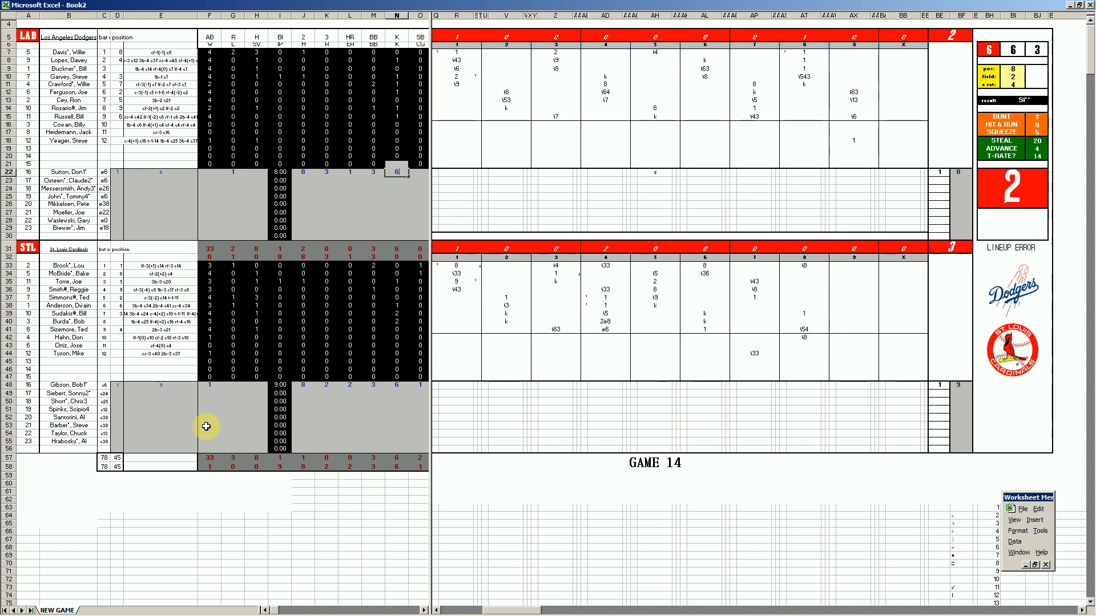
key("Right")
type("1")
key("Left")
key("Left")
key("Left")
key("Left")
key("Left")
key("Left")
key("Left")
key("Left")
key("Left")
key("Left")
key("Left")
key("Left")
key("Left")
key("Left")
key("Down")
key("Down")
key("Down")
key("Down")
key("Down")
key("Down")
key("Down")
key("Down")
key("Down")
key("Right")
key("Right")
key("Right")
key("Right")
key("Right")
key("Right")
key("Right")
key("Up")
key("Up")
key("Up")
key("Up")
key("Left")
key("Left")
key("Left")
key("Left")
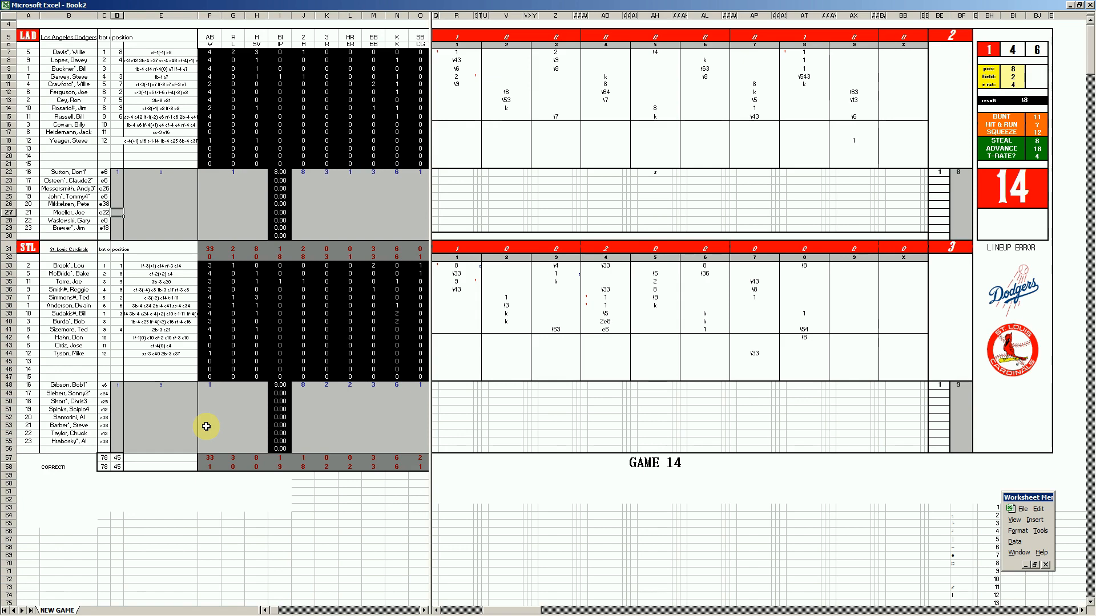
key("ctrl+s")
type("11ladstl")
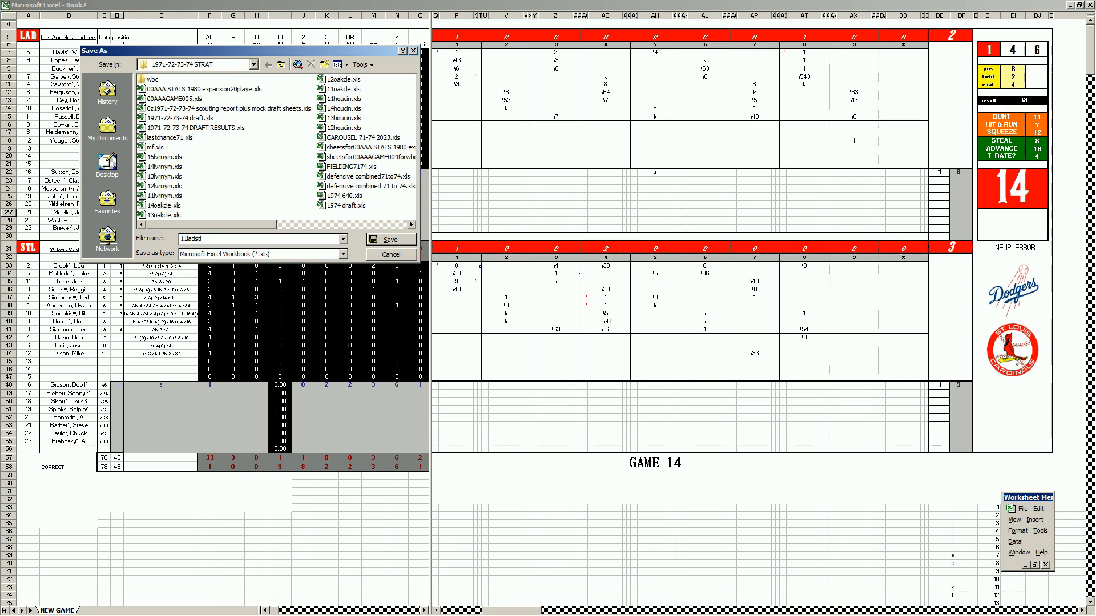
key("Return")
Save the game workbook under the name mf as well, replacing the existing mf.xls file
key("F12")
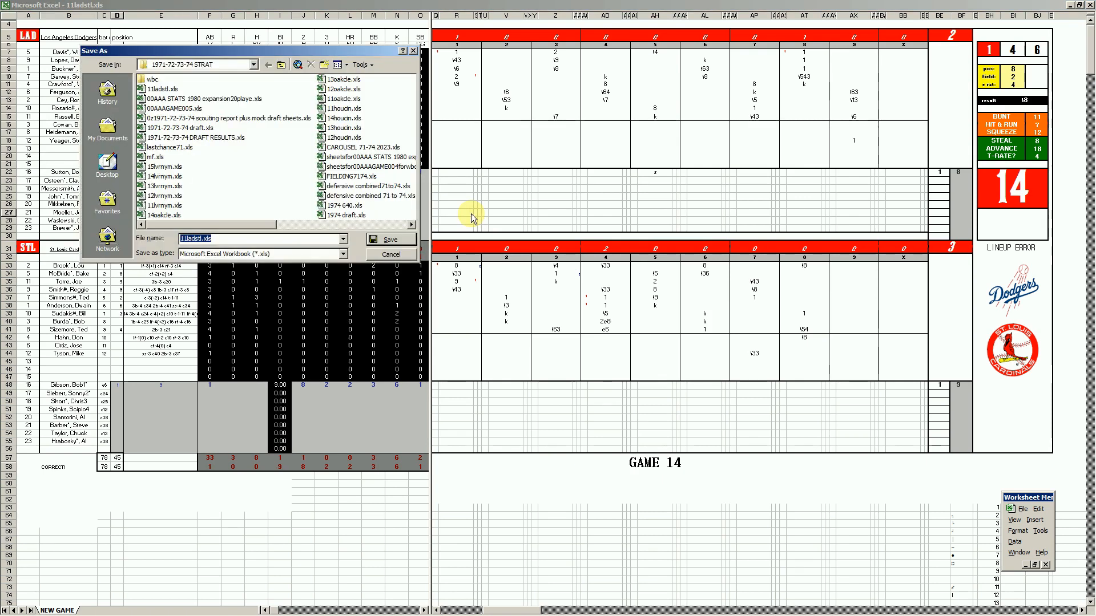
type("mf")
key("Return")
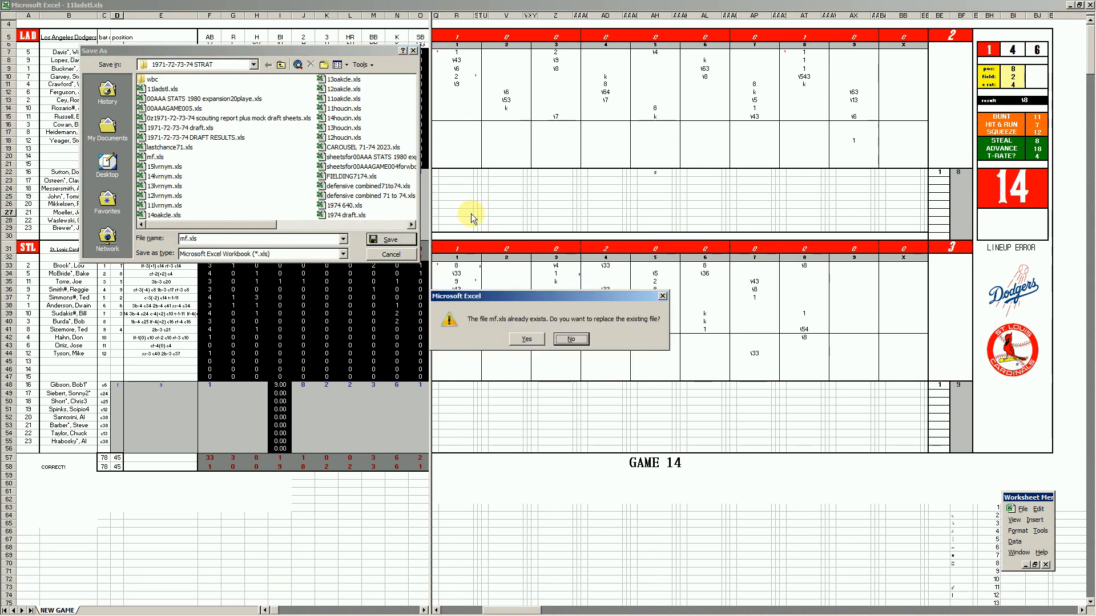
key("Return")
key("ctrl+s")
key("Return")
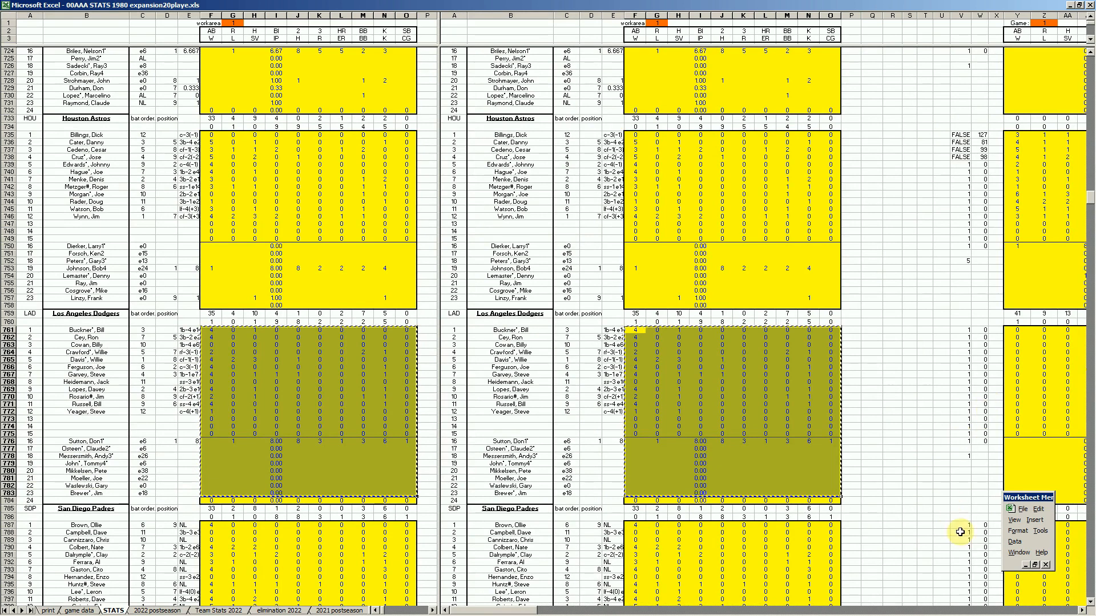
Paste the copied Dodgers and Cardinals stats into their Game 1 blocks starting at Y761 and Y605 on the STATS sheet, saving after the Dodgers
left_click(1082, 611)
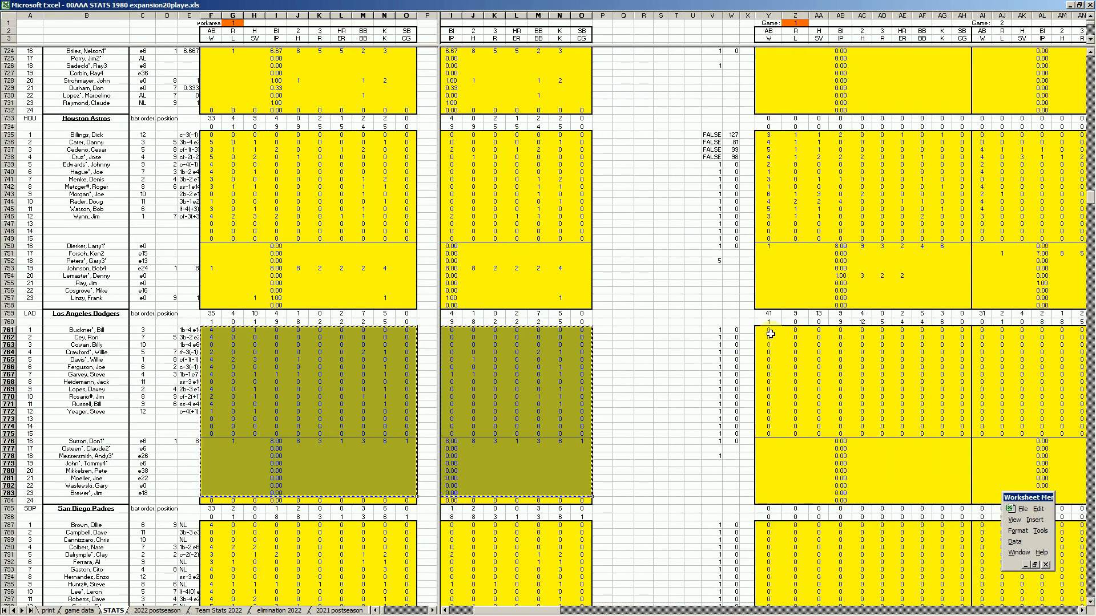
right_click(769, 332)
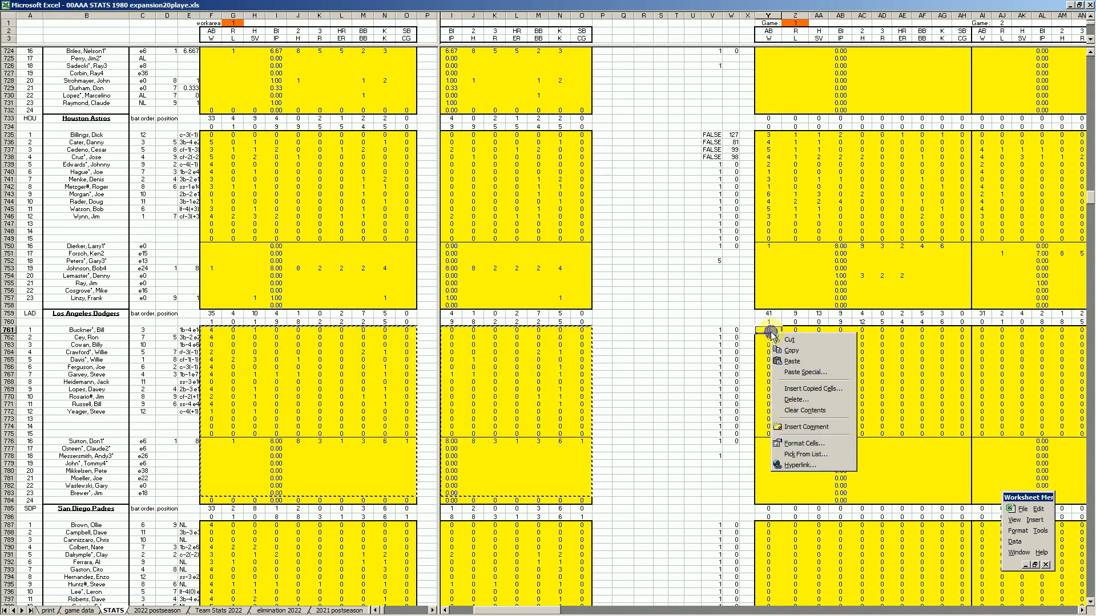
left_click(792, 362)
left_click(369, 381)
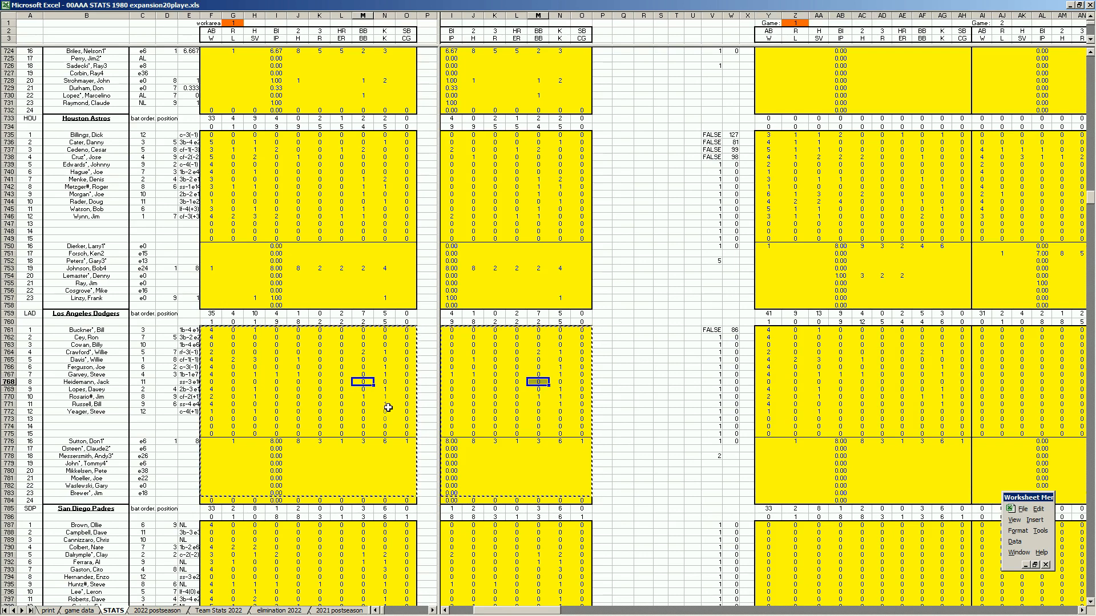
key("ctrl+s")
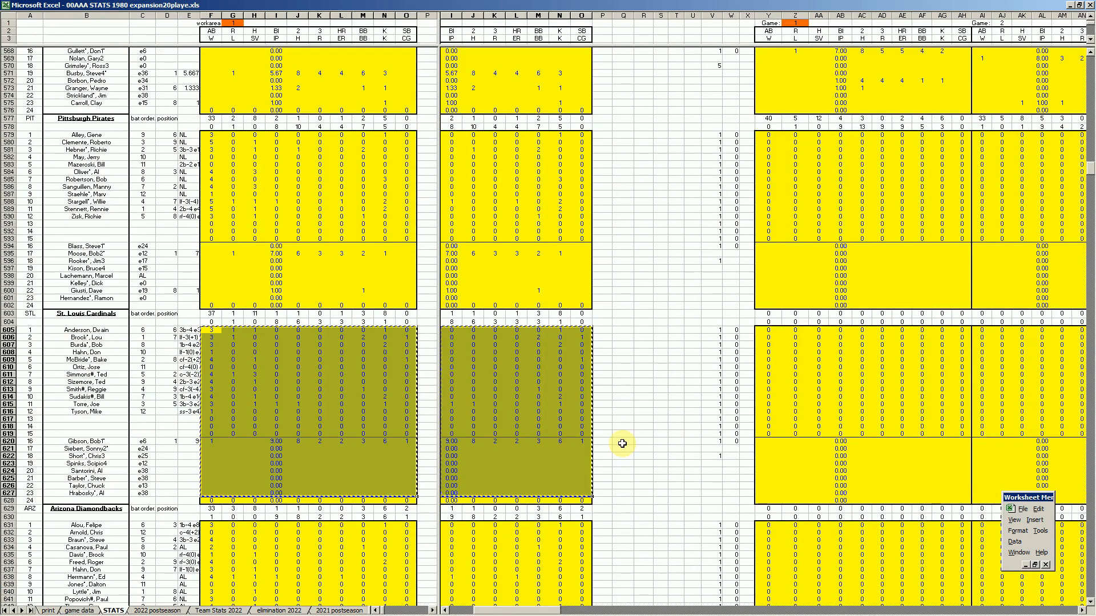
right_click(767, 330)
left_click(785, 361)
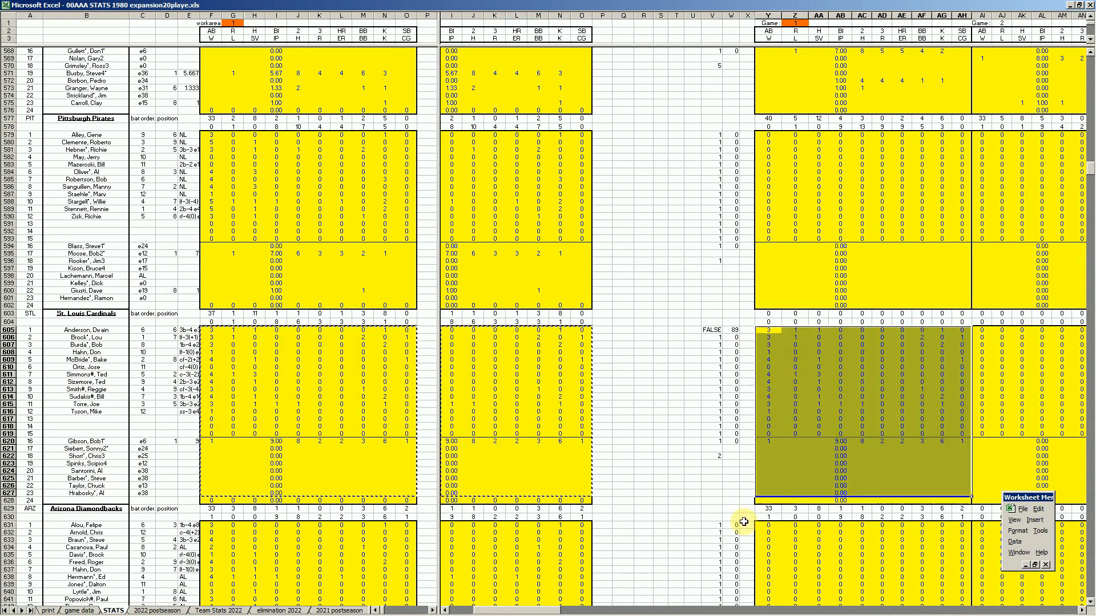
Examine the season total, current record and streak columns for the teams on the STATS sheet
left_click_drag(556, 610, 1036, 609)
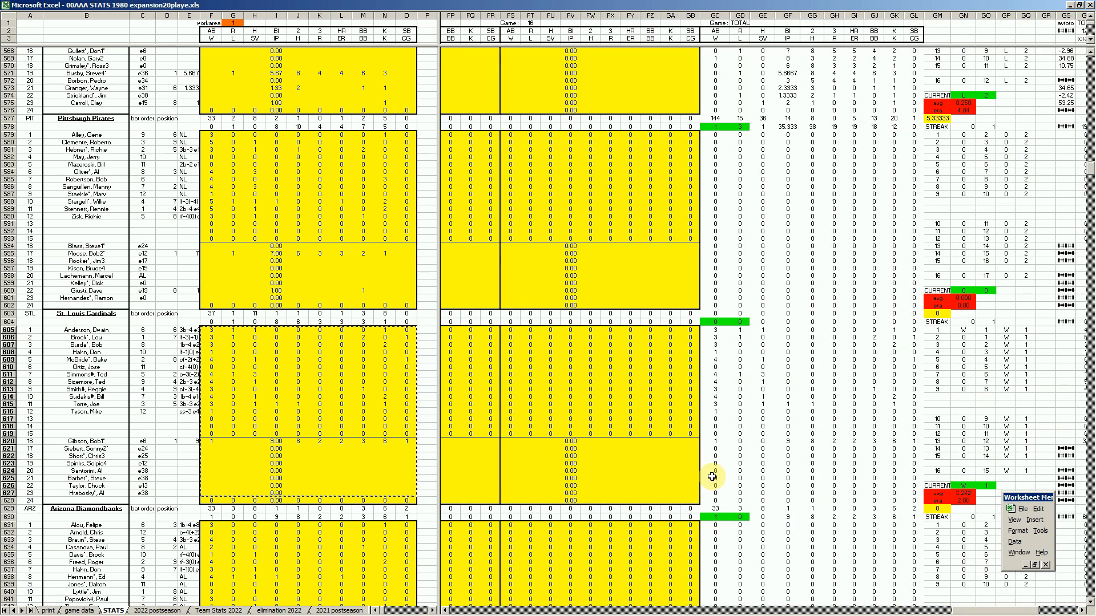
left_click(1080, 612)
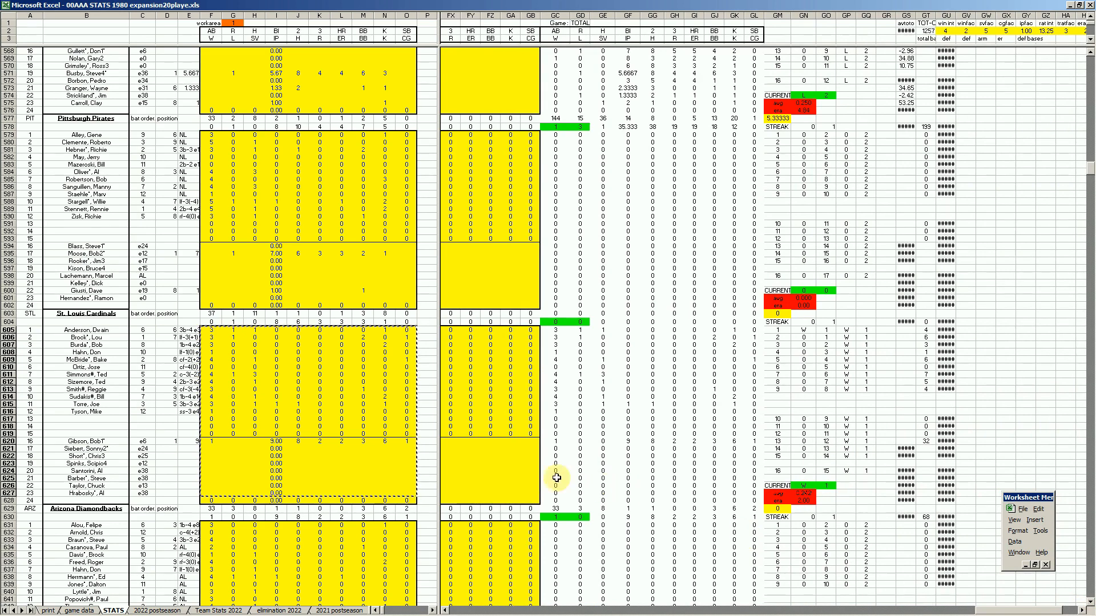
left_click(491, 472)
key("Page_Down")
key("Page_Down")
key("Page_Down")
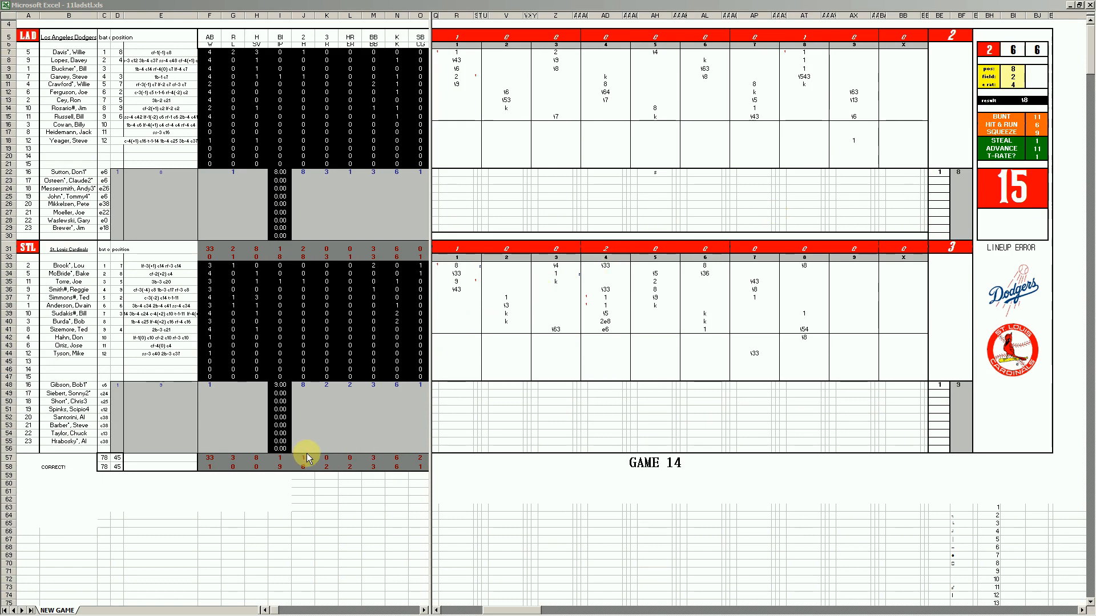
Switch to the 12ladstl.xls workbook to view the Game 15 scoresheet
left_click(337, 586)
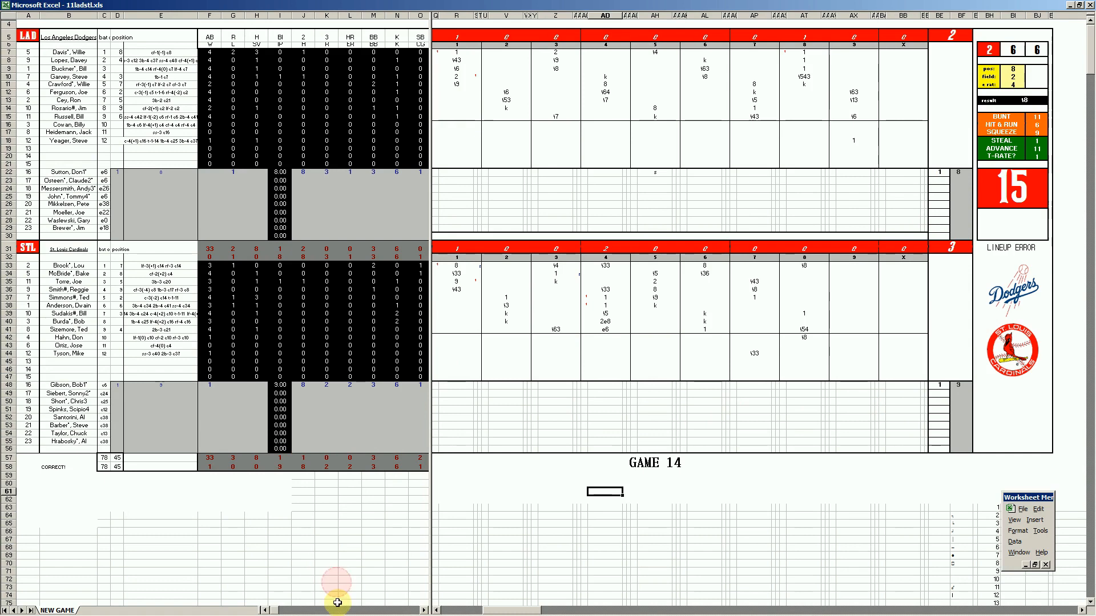
mouse_move(341, 615)
left_click(345, 609)
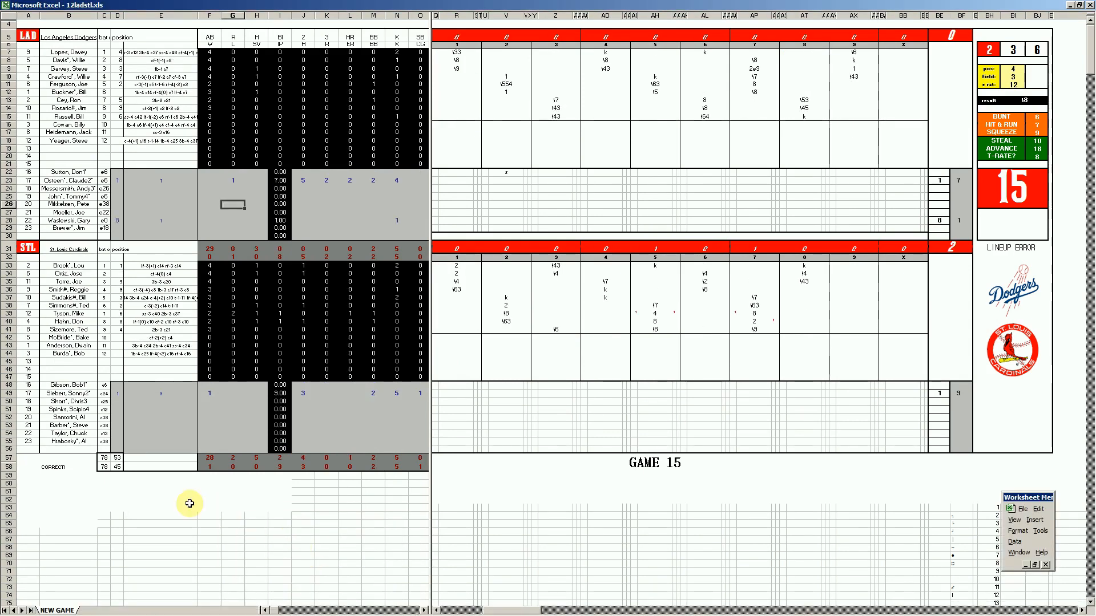
Examine the Cardinals' starting pitcher and their fifth- and seventh-inning plays on the Game 15 scoresheet
left_click(87, 393)
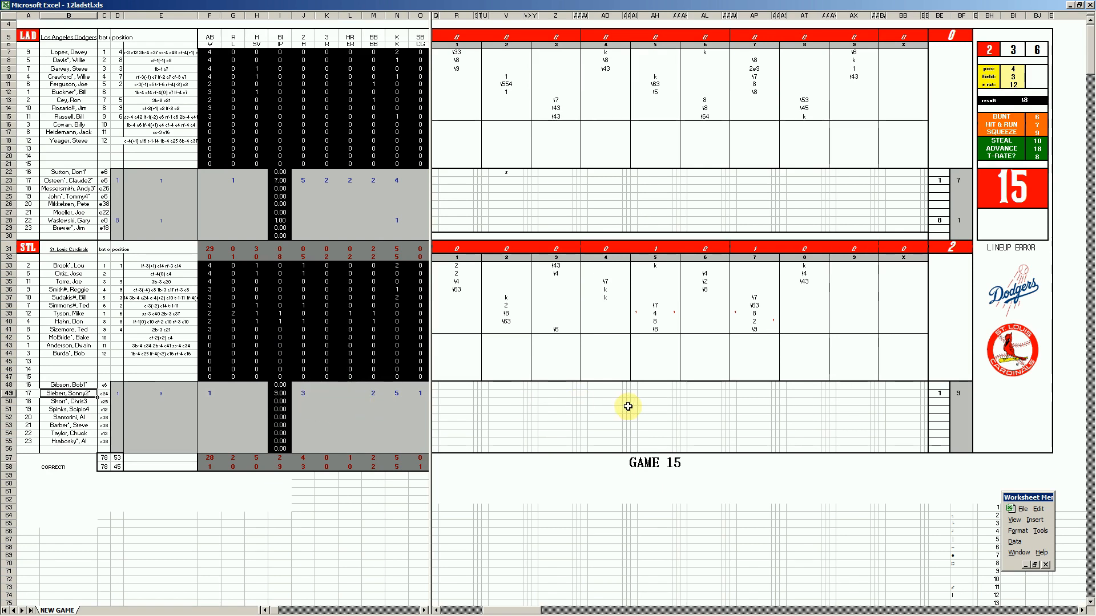
left_click(659, 312)
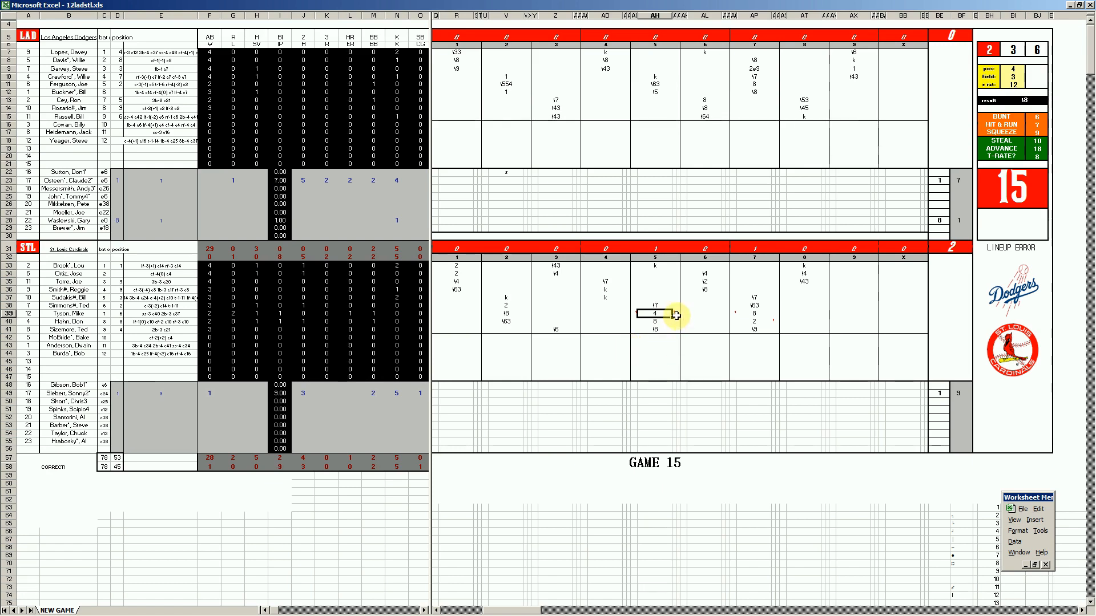
left_click(755, 329)
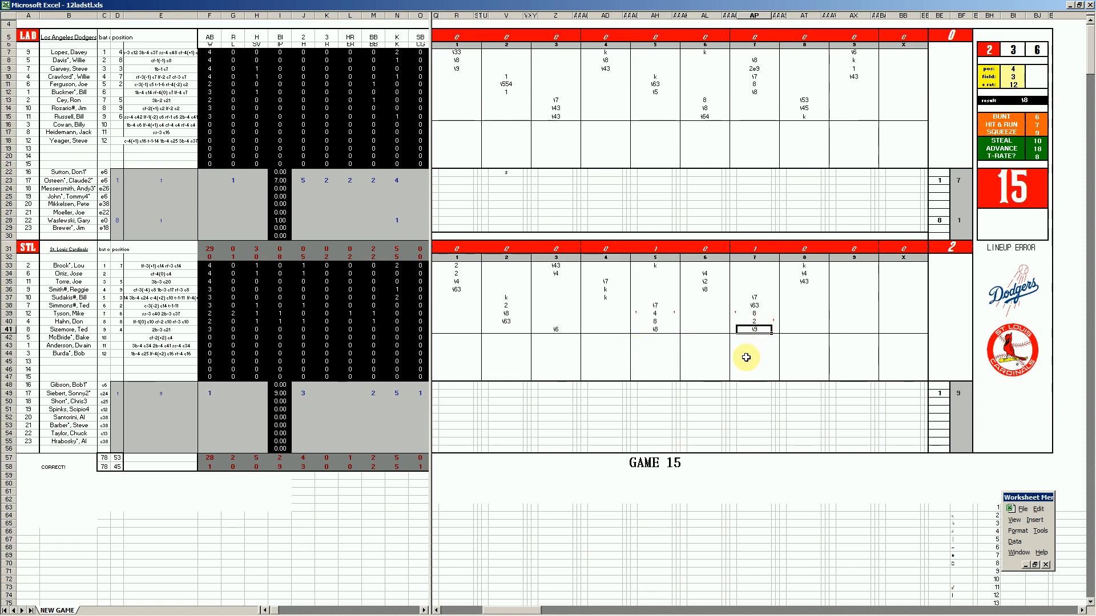
left_click(754, 321)
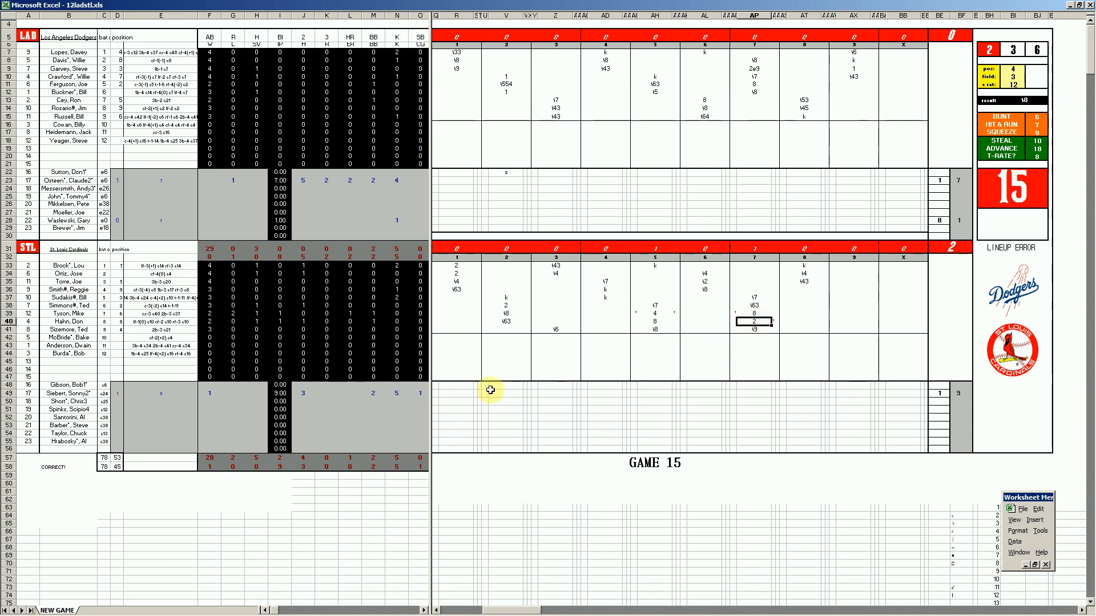
Switch to the 13ladstl.xls workbook and review the Game 16 scoring plays of the Dodgers and Cardinals
mouse_move(311, 615)
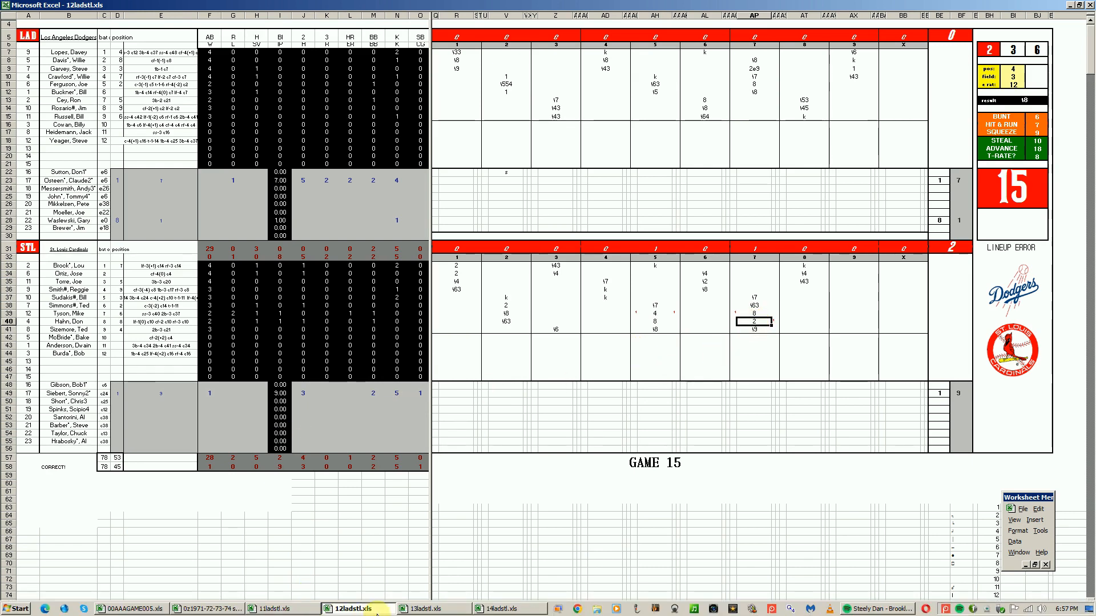
left_click(417, 610)
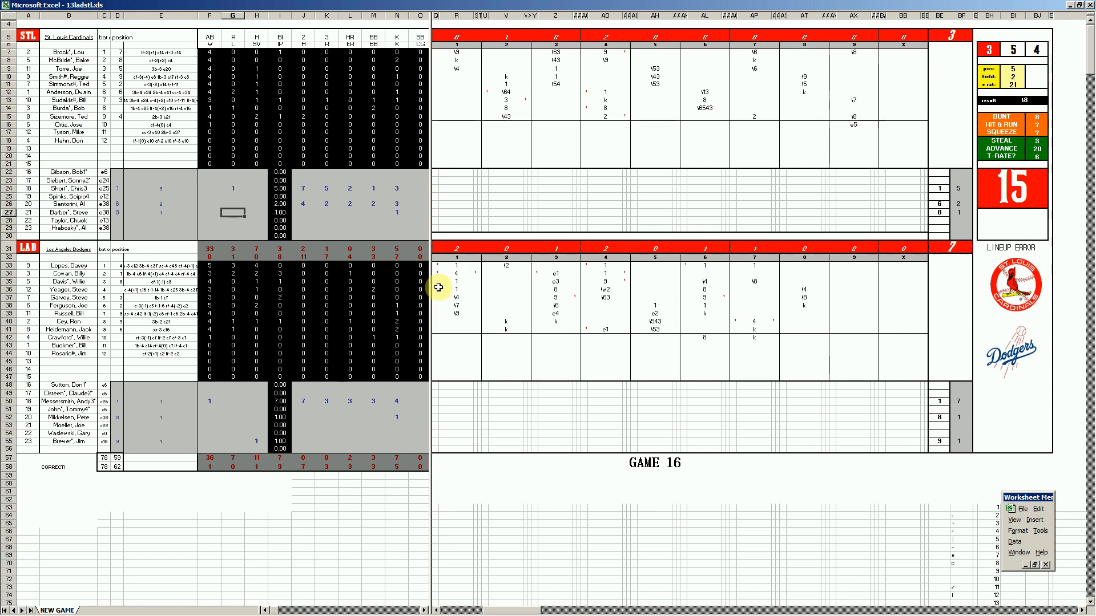
left_click(452, 274)
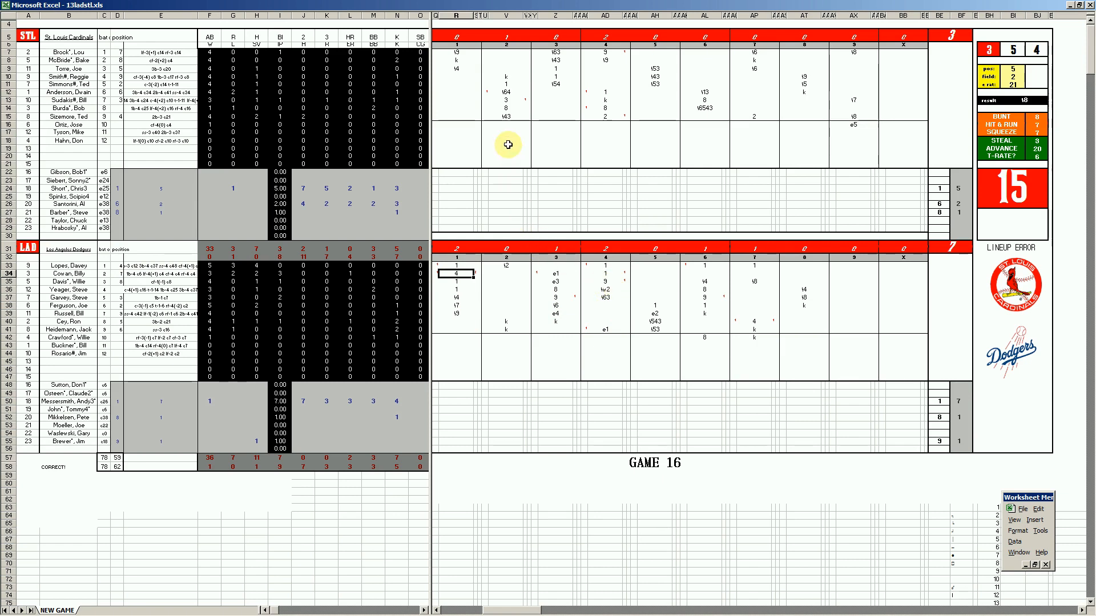
left_click(506, 101)
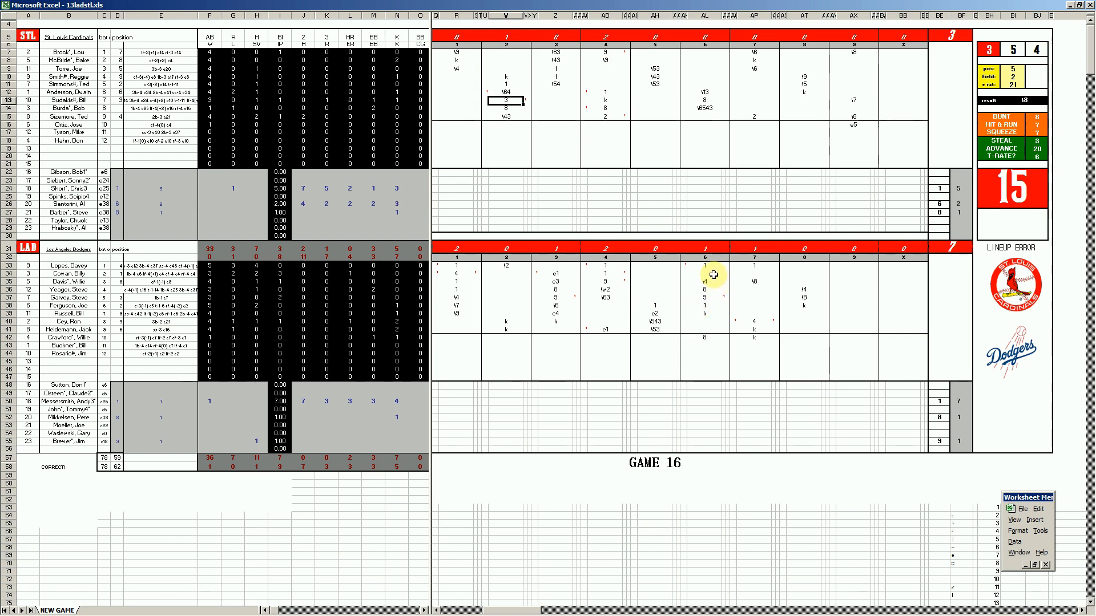
left_click(752, 320)
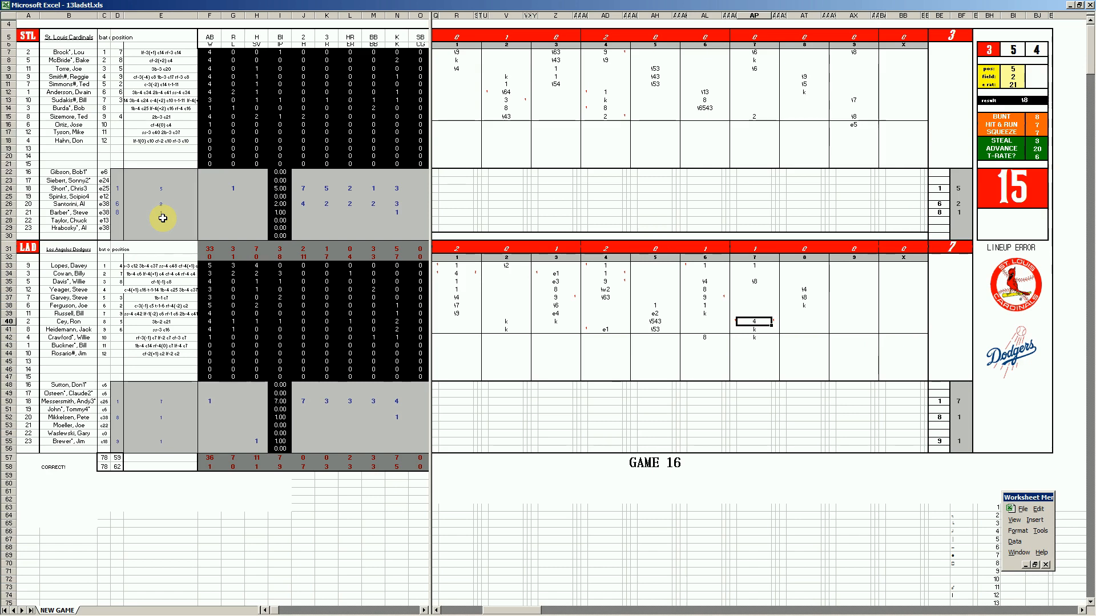
Close the 13ladstl.xls workbook without saving its changes
mouse_move(374, 615)
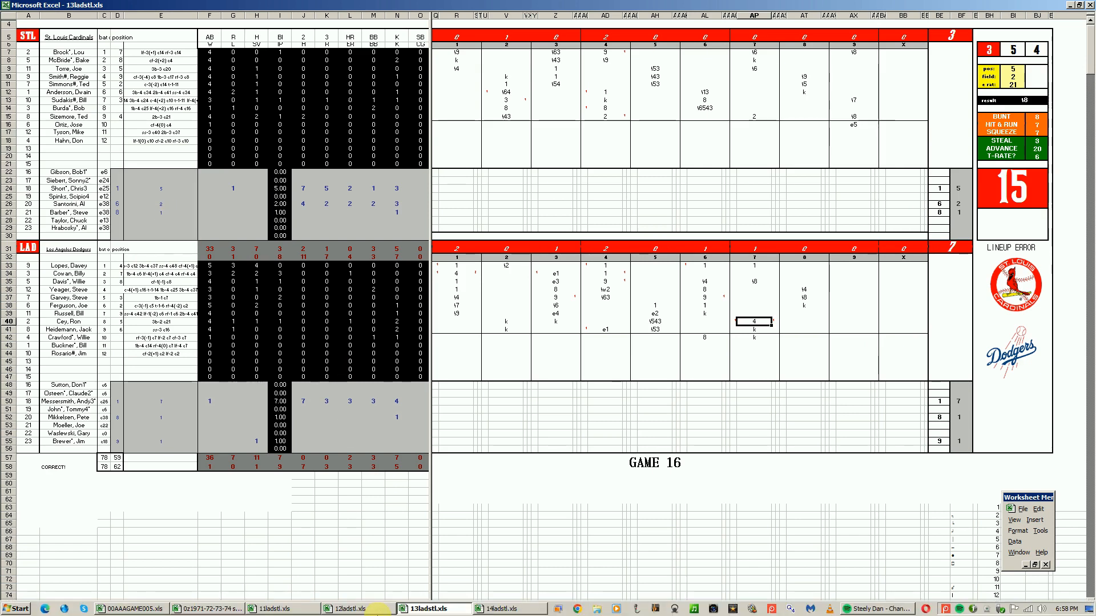
right_click(443, 614)
left_click(427, 586)
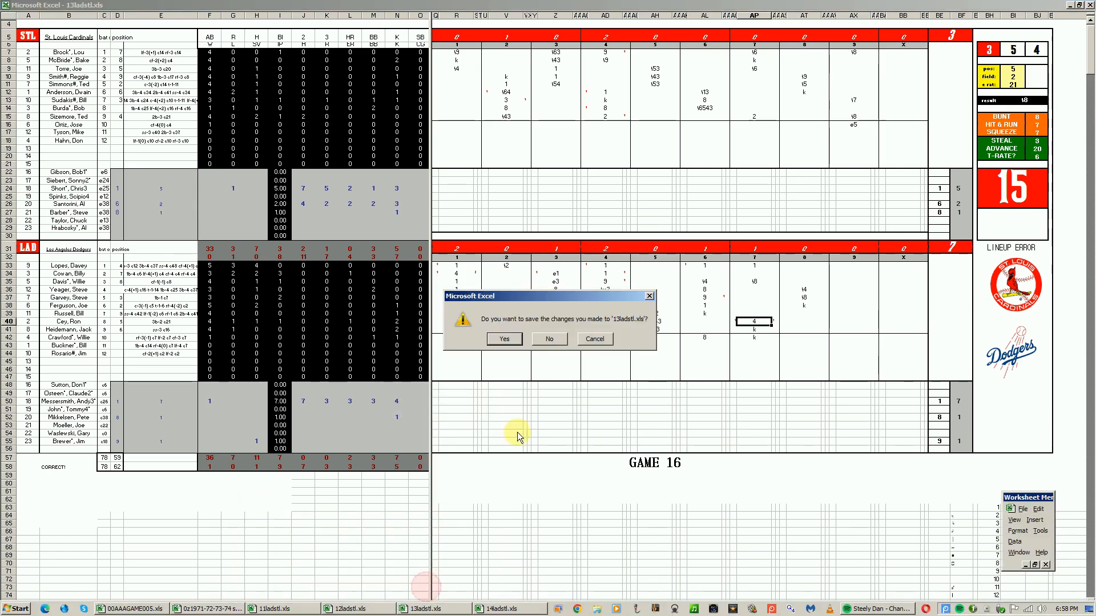
left_click(558, 340)
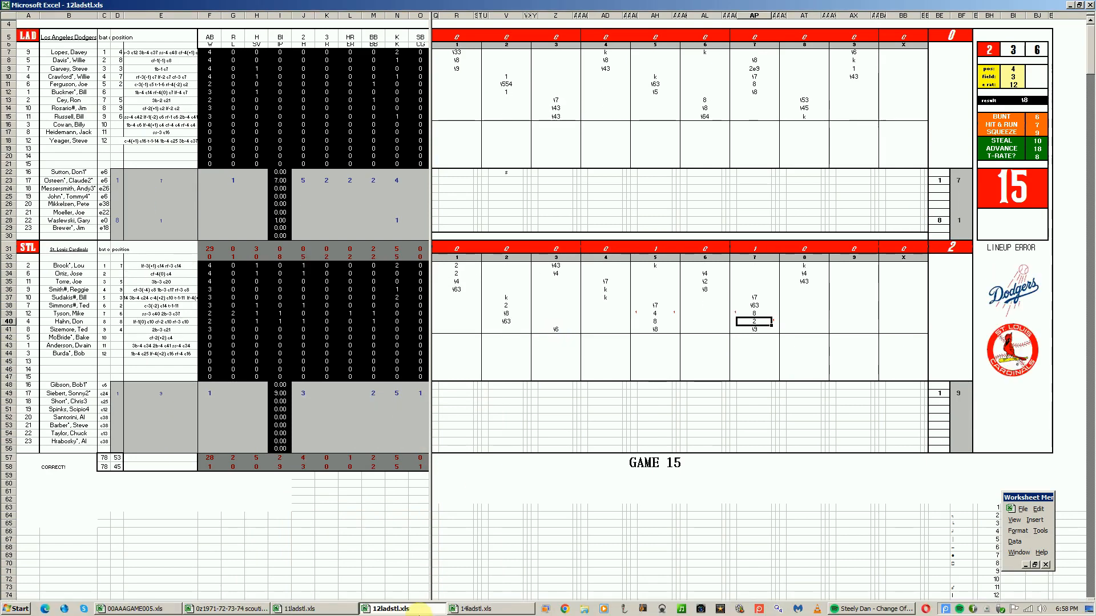
Switch to the 14ladstl.xls workbook and review Game 17's Cardinals pitchers, their scoring plays by inning, and the Dodgers' ninth inning
left_click(474, 613)
left_click(80, 197)
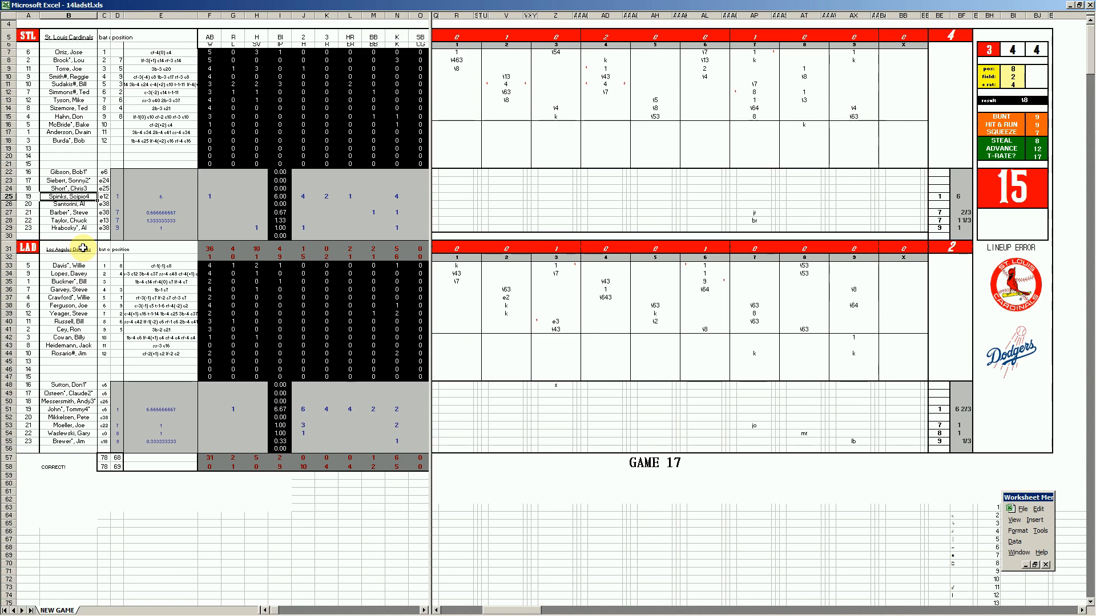
left_click(73, 85)
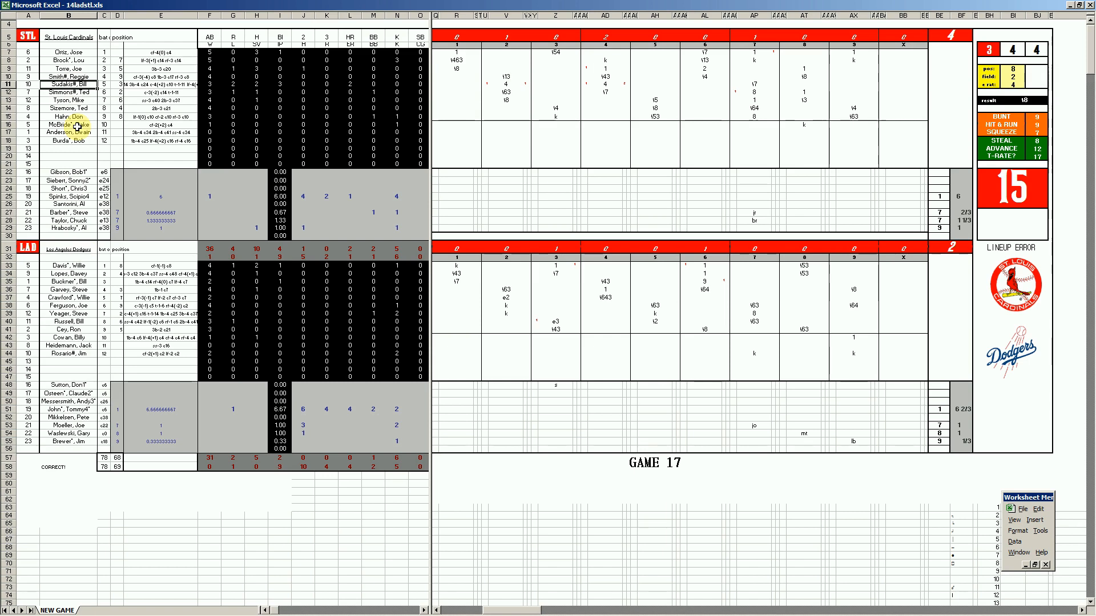
left_click(507, 84)
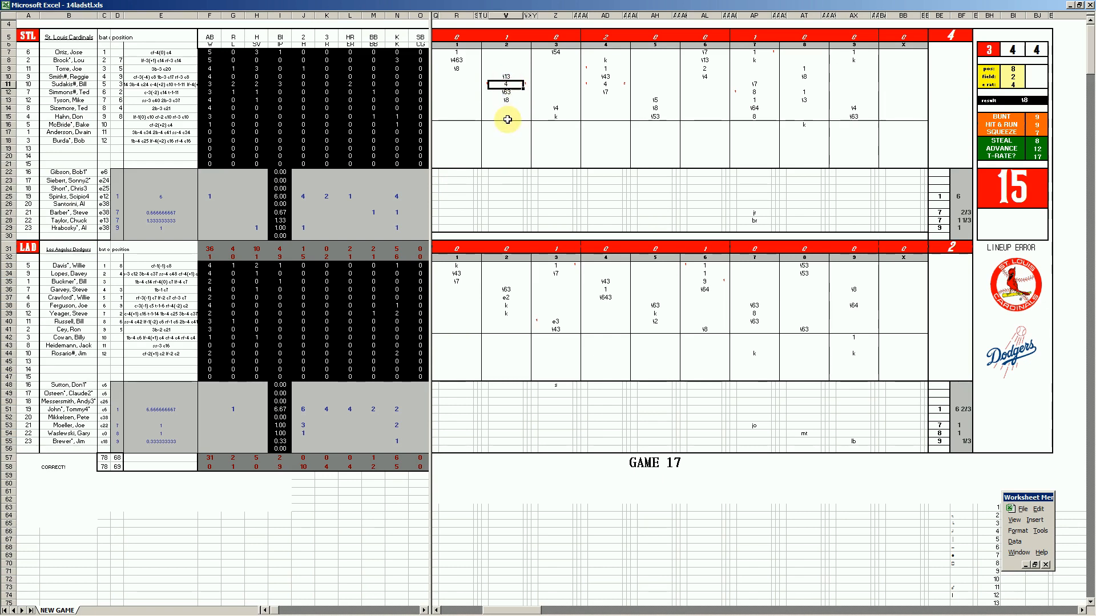
left_click(607, 84)
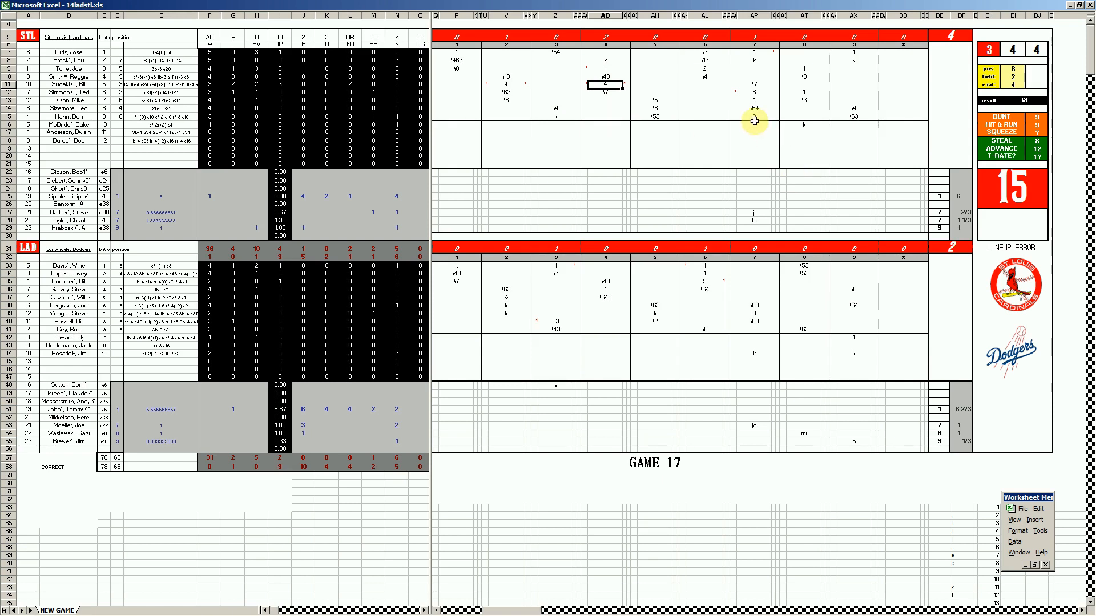
left_click(759, 54)
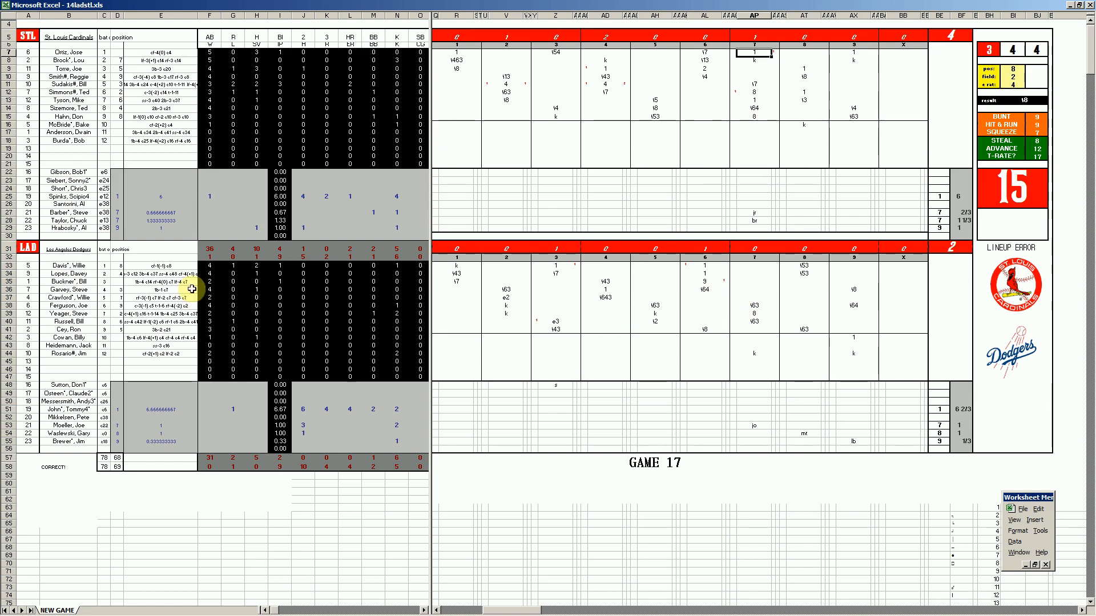
left_click(159, 228)
type("1")
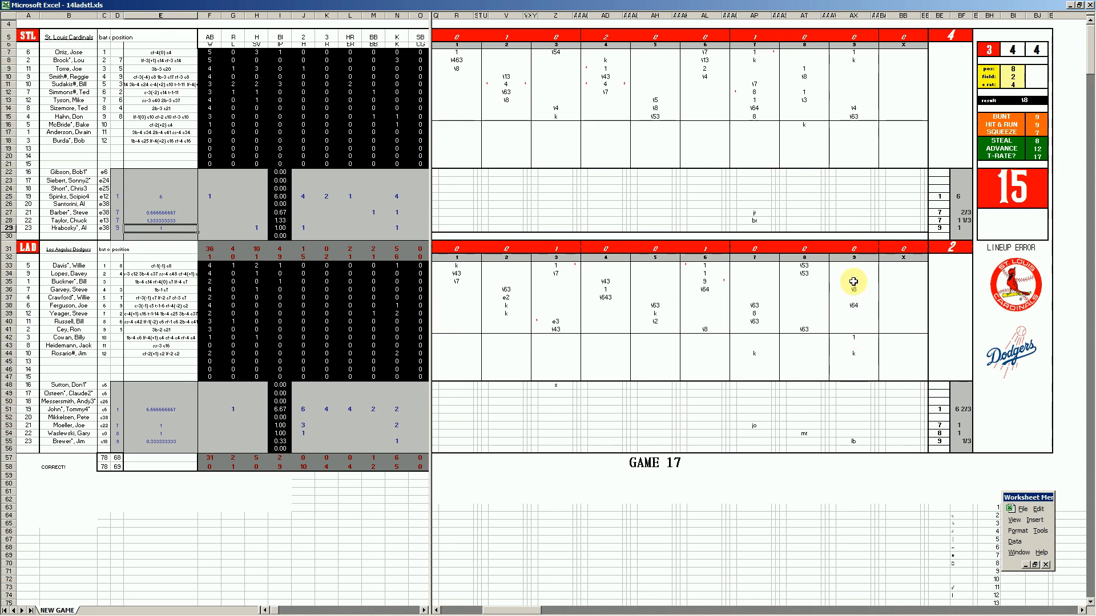
left_click(856, 307)
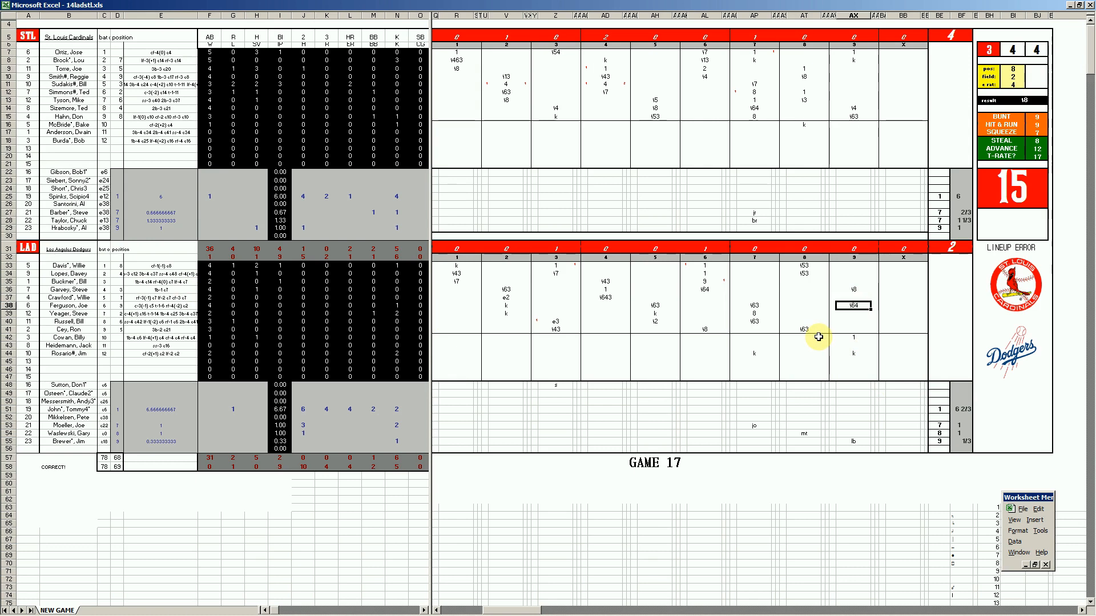